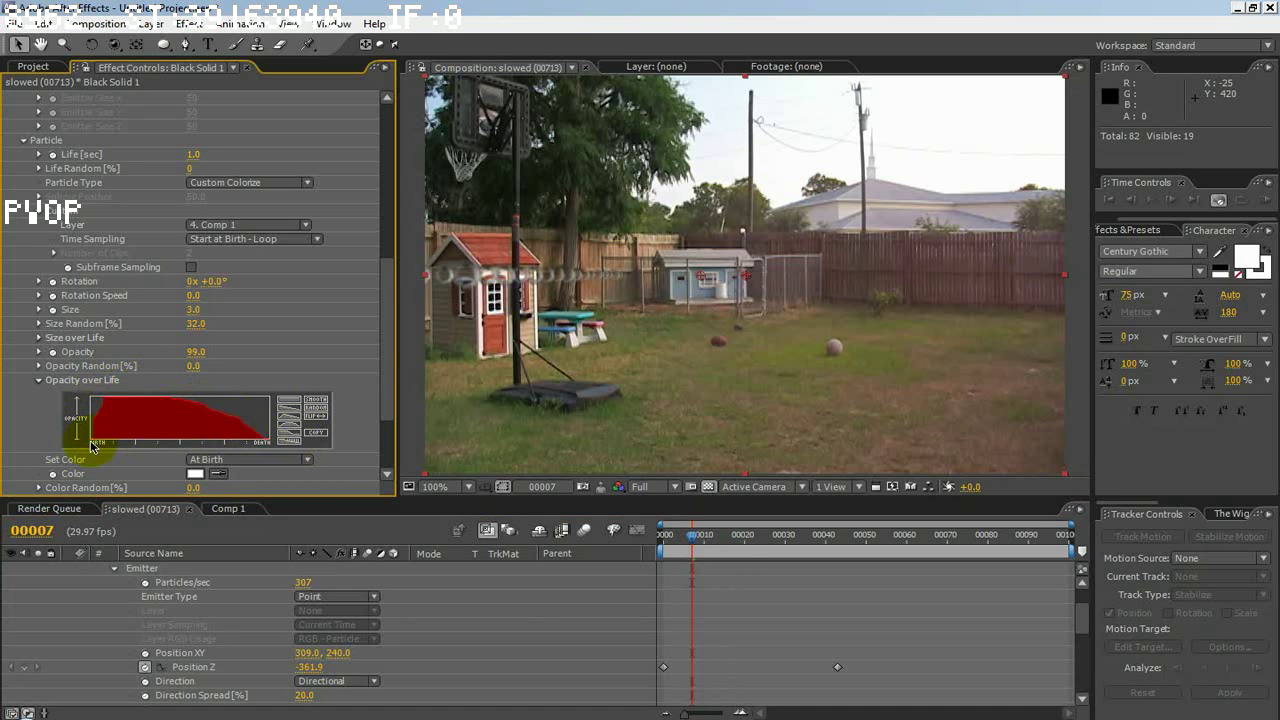
Smooth the Opacity over Life curve of the particles, check it across the timeline, and set their Opacity to 63
{"action": "left_click", "coordinate": [330, 405]}
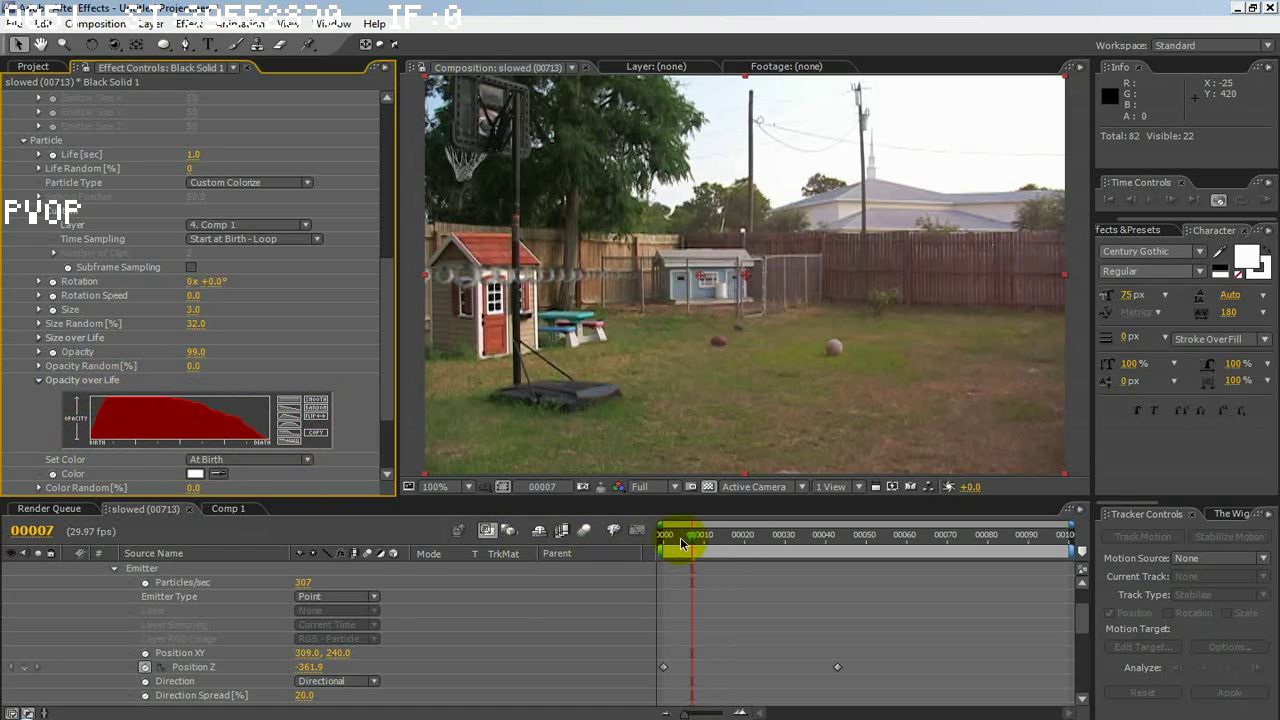
{"action": "left_click", "coordinate": [683, 537]}
{"action": "left_click_drag", "start_coordinate": [683, 537], "coordinate": [688, 539]}
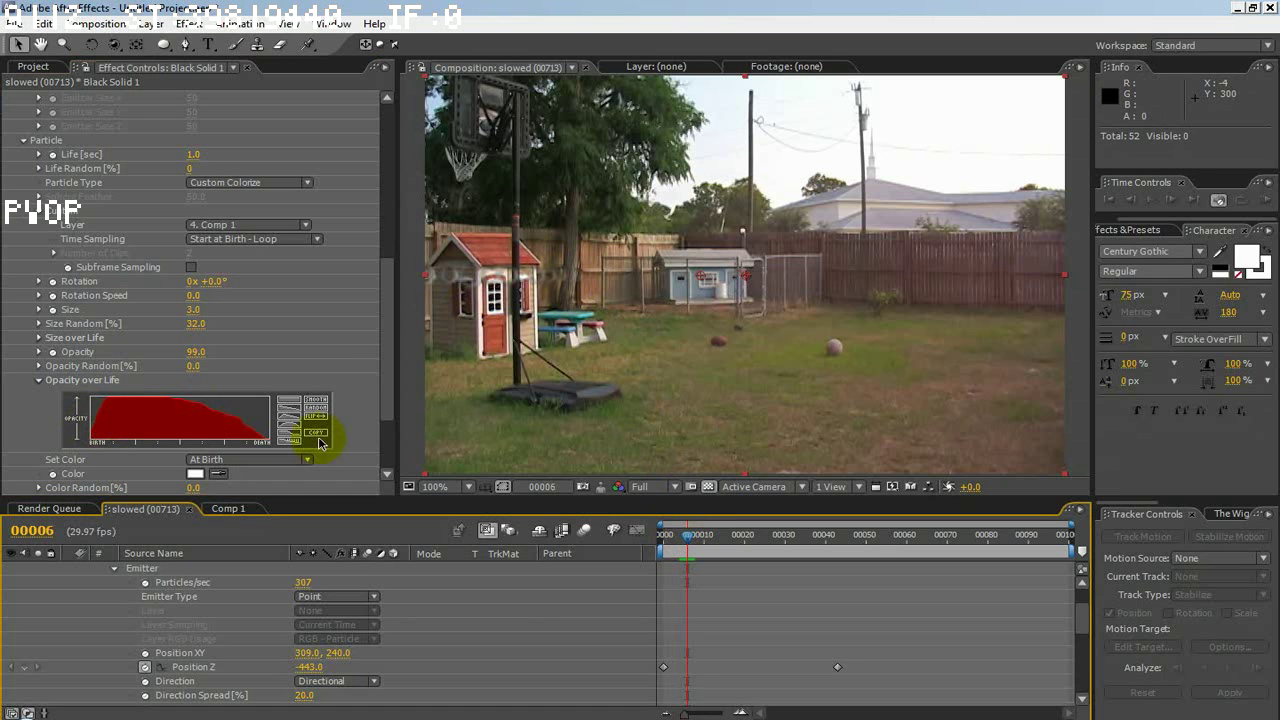
{"action": "left_click_drag", "start_coordinate": [687, 533], "coordinate": [808, 551]}
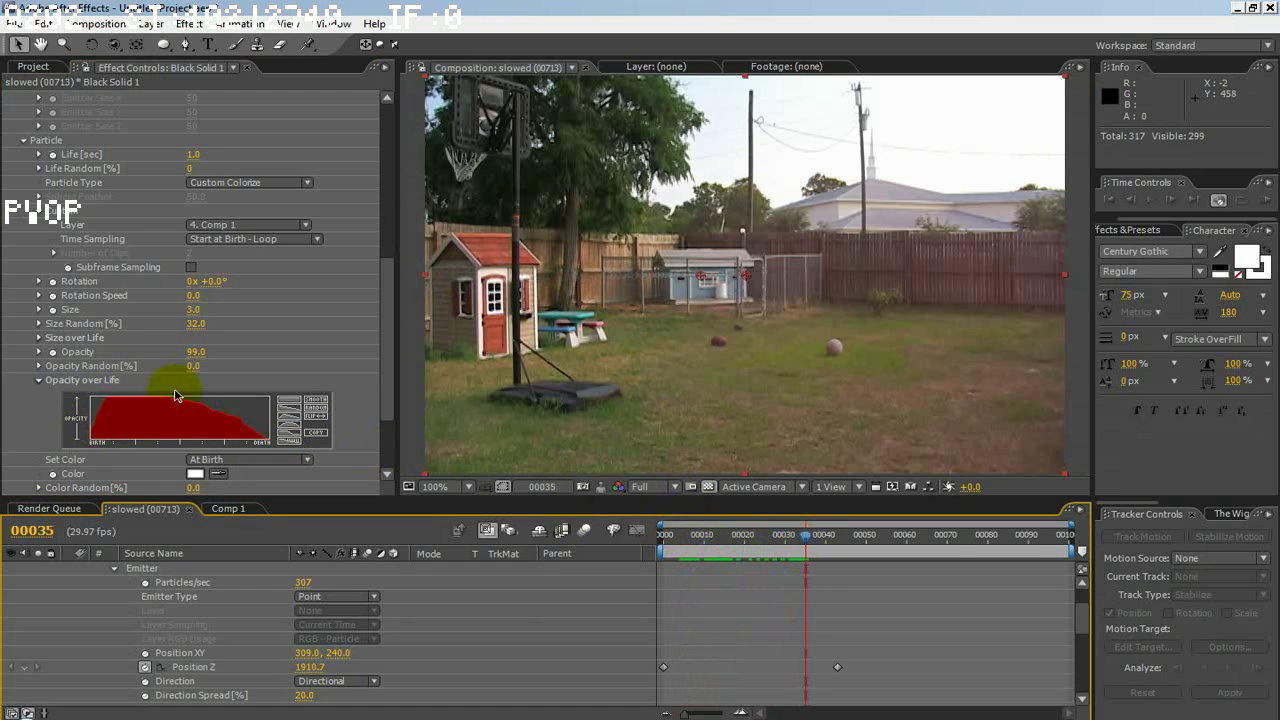
{"action": "left_click", "coordinate": [702, 543]}
{"action": "mouse_move", "coordinate": [702, 543]}
{"action": "left_mouse_down"}
{"action": "mouse_move", "coordinate": [812, 556]}
{"action": "mouse_move", "coordinate": [643, 551]}
{"action": "mouse_move", "coordinate": [800, 543]}
{"action": "mouse_move", "coordinate": [640, 543]}
{"action": "mouse_move", "coordinate": [729, 545]}
{"action": "mouse_move", "coordinate": [692, 547]}
{"action": "left_mouse_up"}
{"action": "left_click_drag", "start_coordinate": [193, 358], "coordinate": [330, 326]}
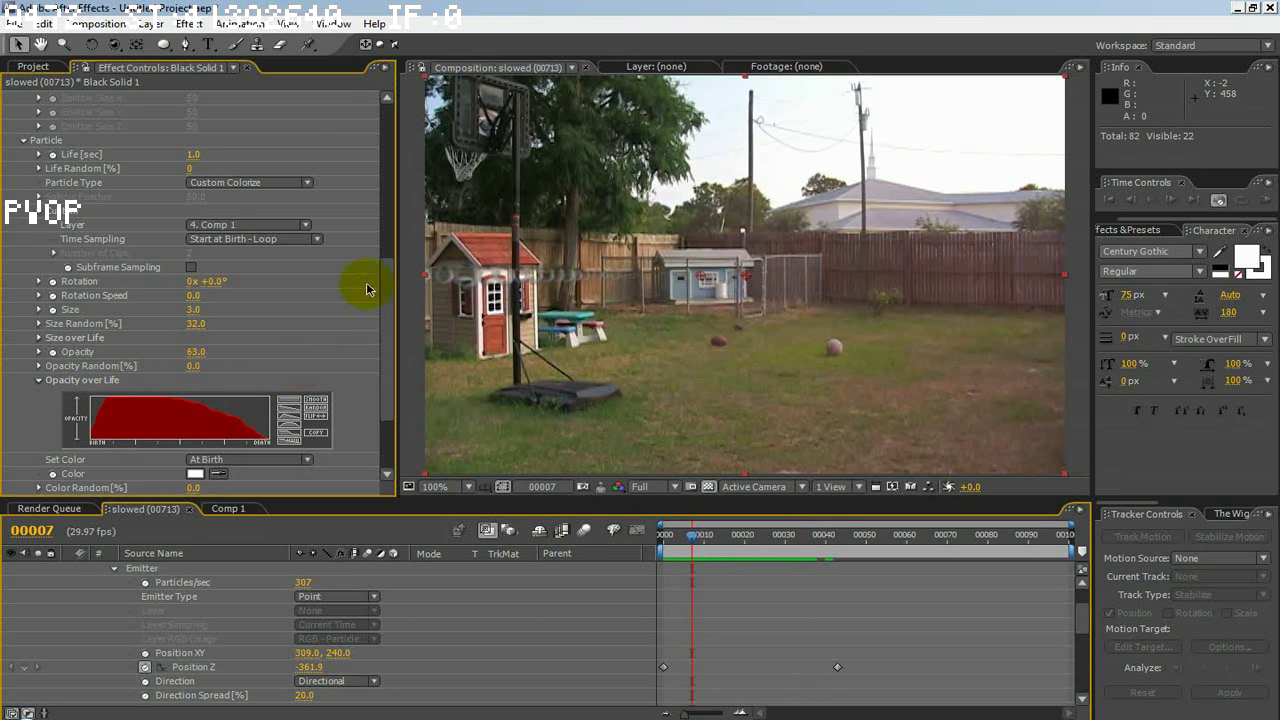
Try 2018 Particles/sec on the emitter, reduce it to 750, and check the trail at different frames
{"action": "left_click_drag", "start_coordinate": [389, 297], "coordinate": [390, 140]}
{"action": "left_click", "coordinate": [203, 262]}
{"action": "left_click_drag", "start_coordinate": [203, 262], "coordinate": [649, 287]}
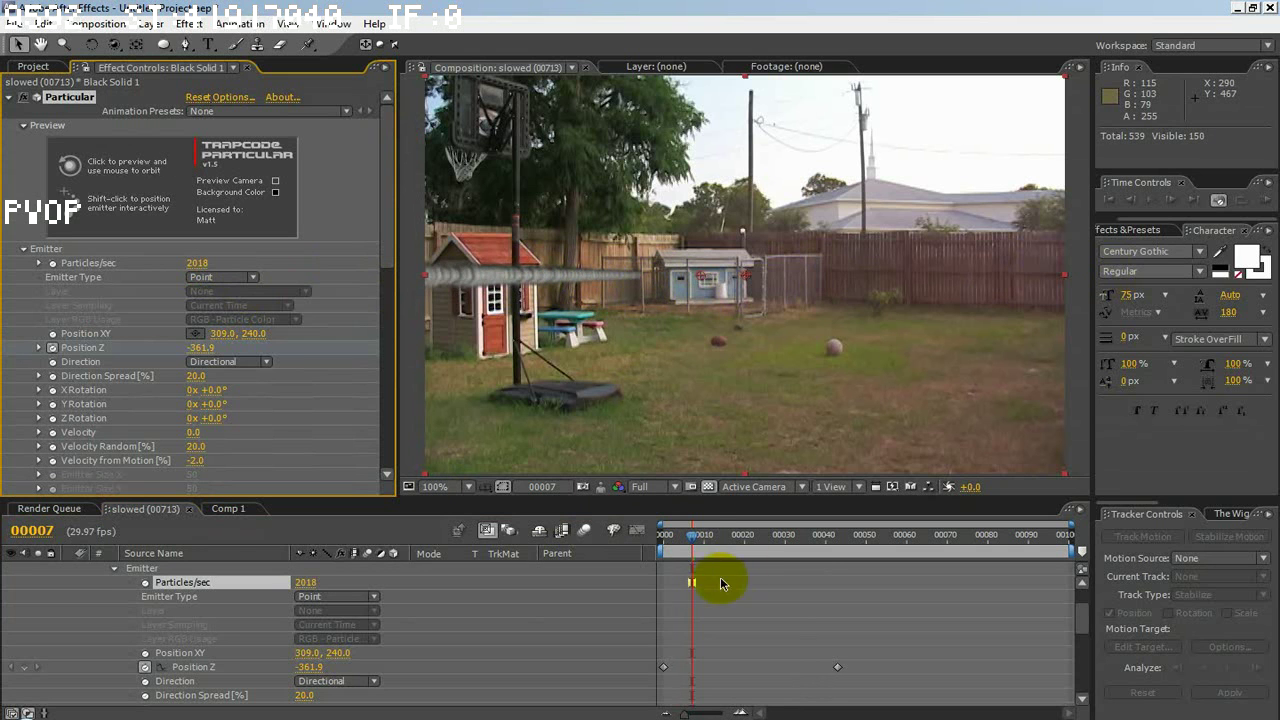
{"action": "left_click", "coordinate": [744, 535]}
{"action": "left_click_drag", "start_coordinate": [783, 537], "coordinate": [747, 534]}
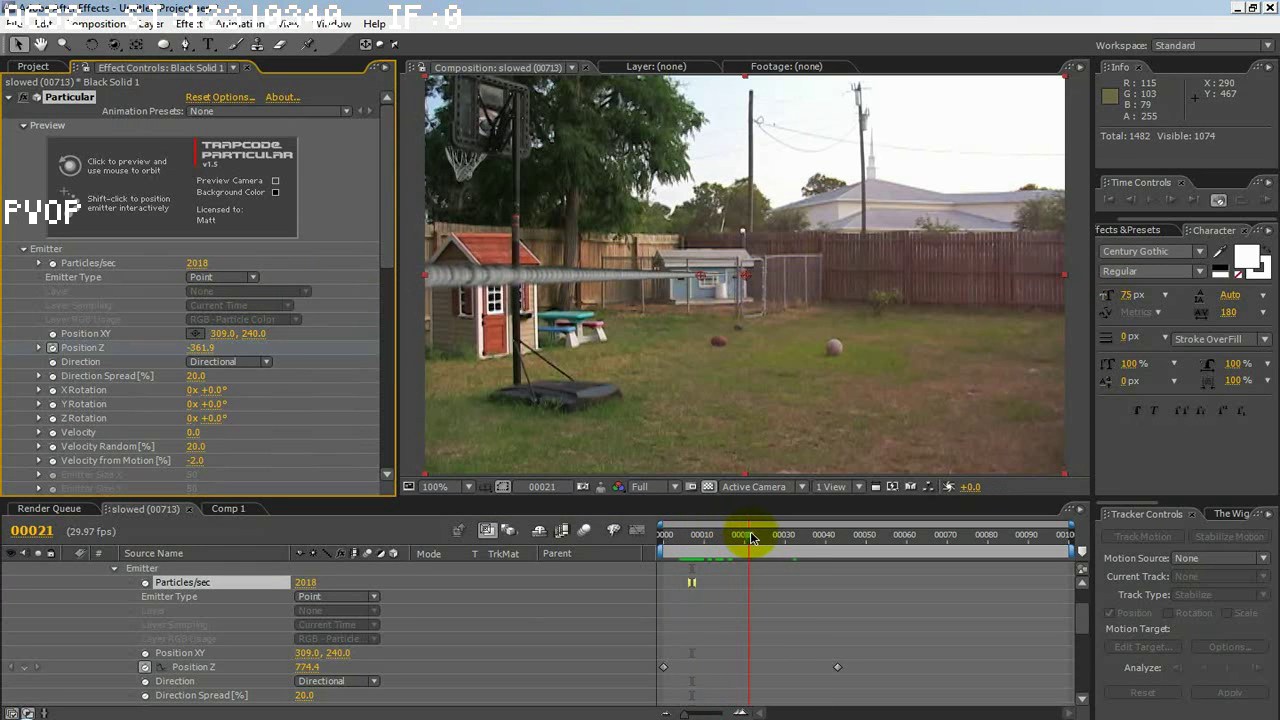
{"action": "left_click_drag", "start_coordinate": [203, 273], "coordinate": [124, 329]}
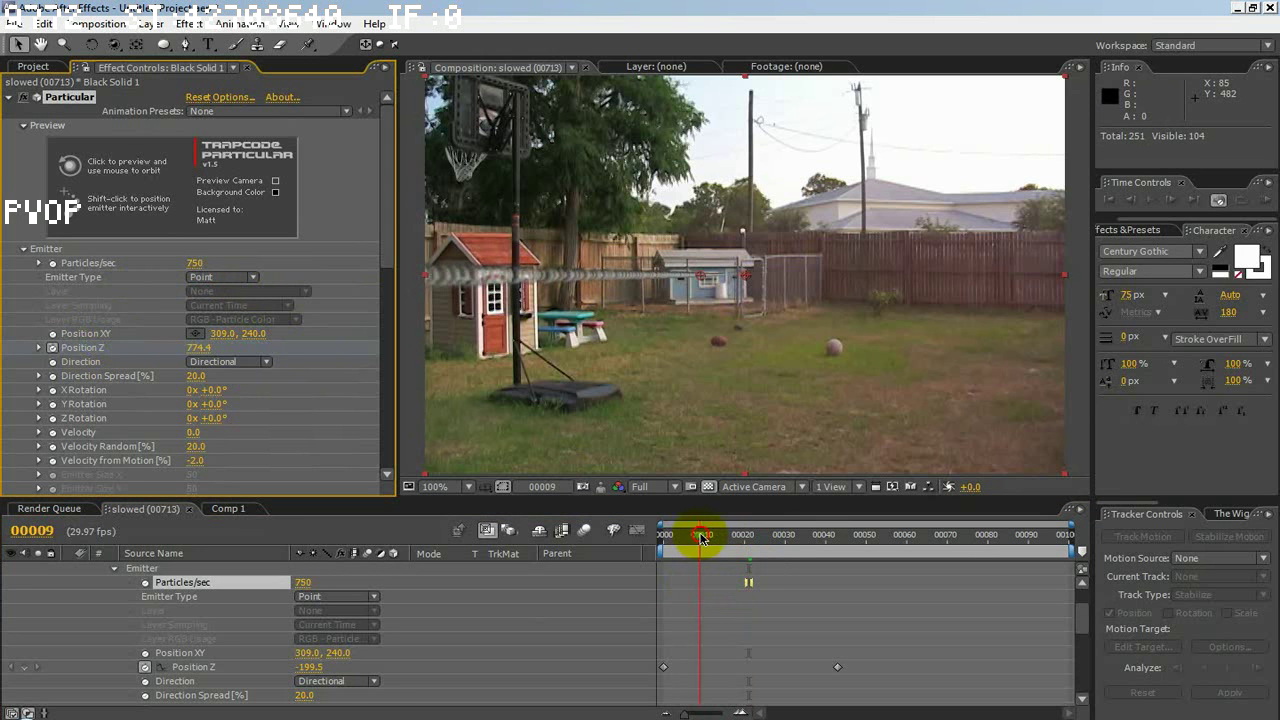
{"action": "mouse_move", "coordinate": [748, 534]}
{"action": "left_mouse_down"}
{"action": "mouse_move", "coordinate": [808, 538]}
{"action": "mouse_move", "coordinate": [686, 529]}
{"action": "mouse_move", "coordinate": [752, 522]}
{"action": "left_mouse_up"}
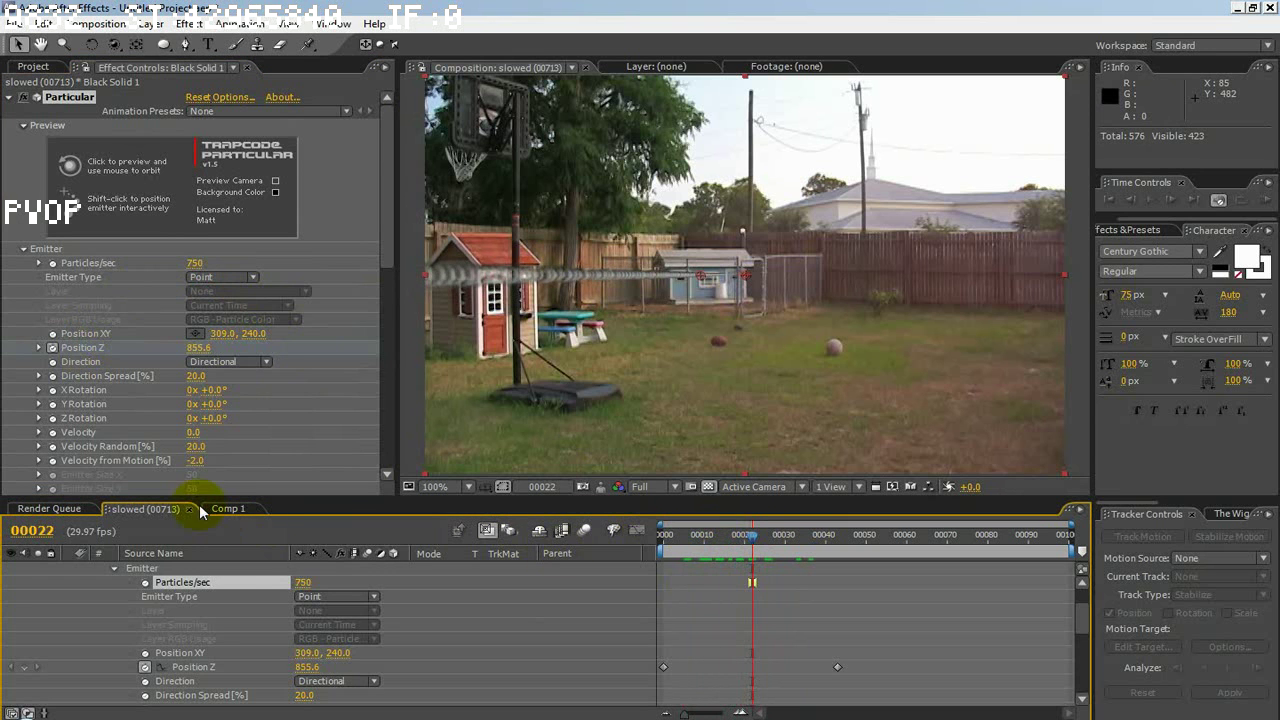
Collapse the Black Solid 1 layer's properties and duplicate the slowed (00713).psd layer
{"action": "left_click_drag", "start_coordinate": [1082, 624], "coordinate": [629, 557]}
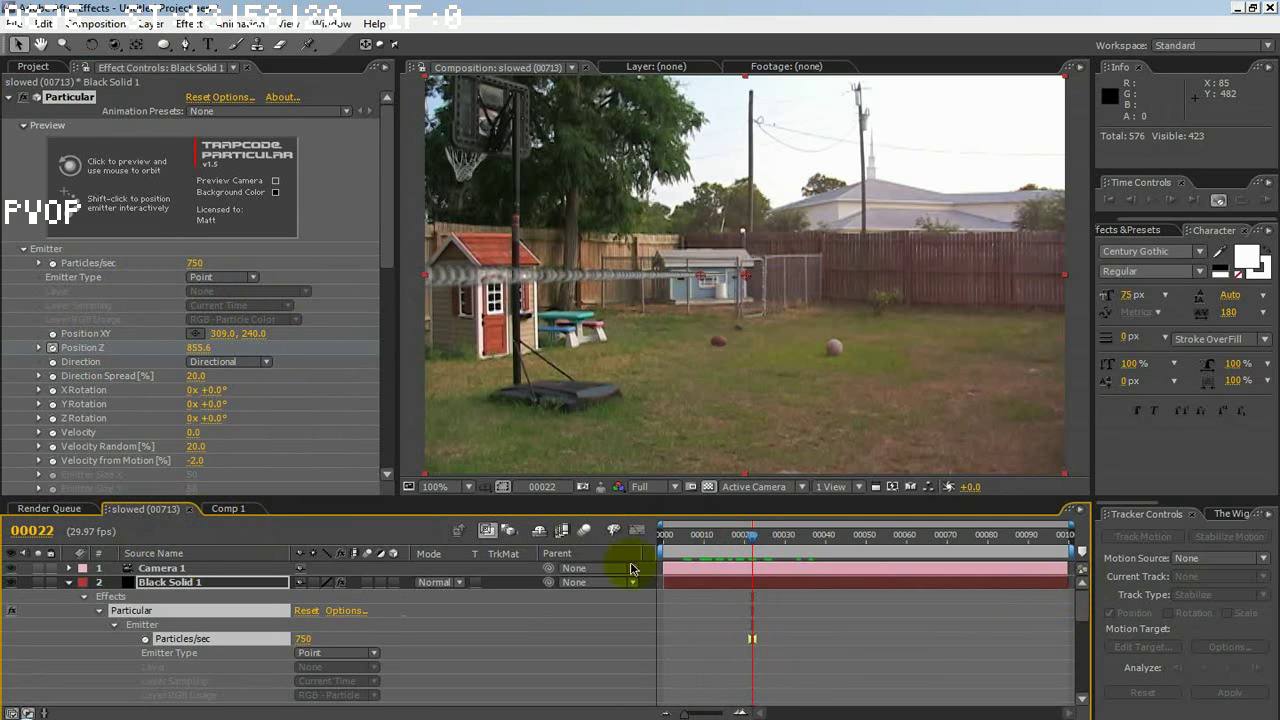
{"action": "left_click", "coordinate": [67, 584]}
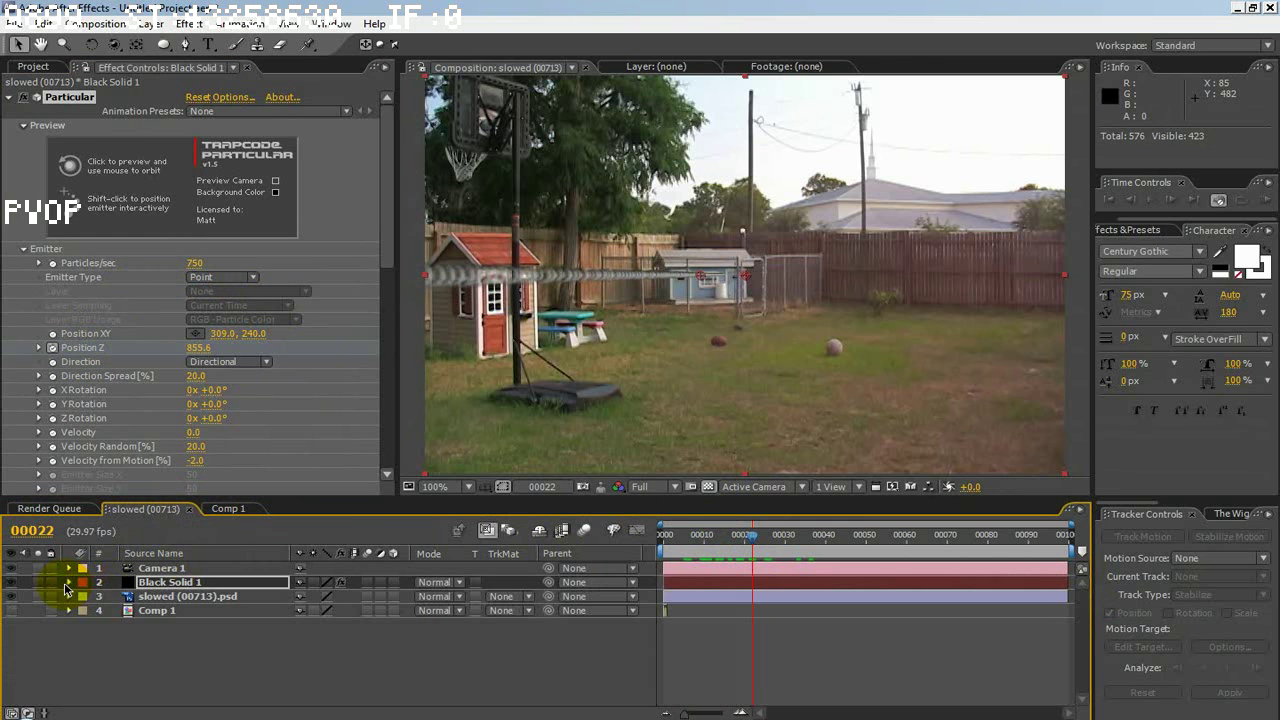
{"action": "left_click", "coordinate": [150, 598]}
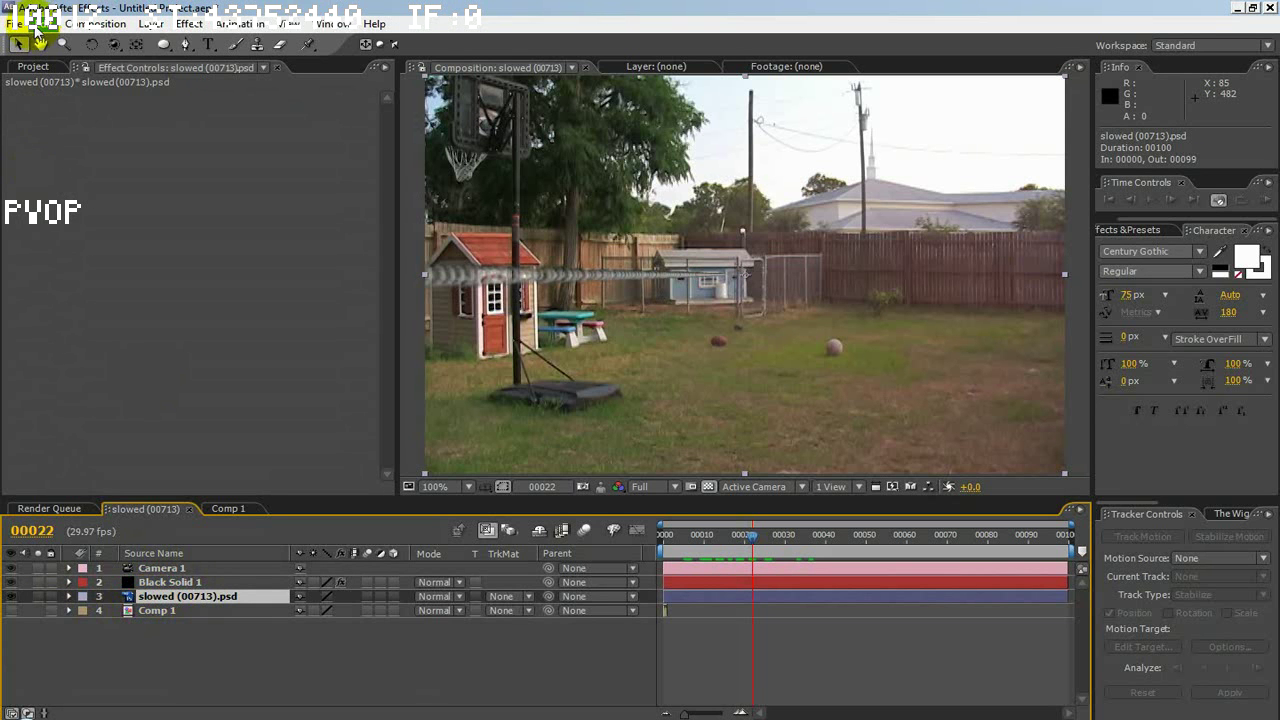
{"action": "left_click", "coordinate": [36, 23]}
{"action": "left_click", "coordinate": [80, 184]}
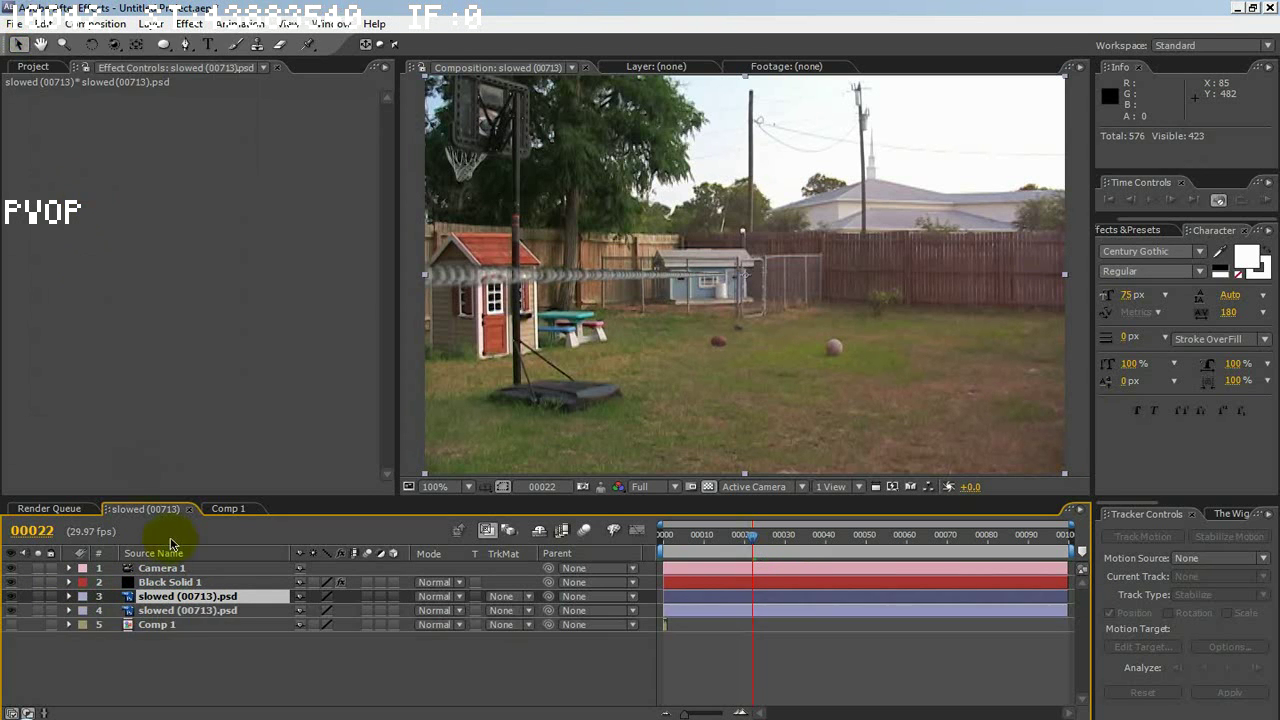
Turn the lower copy of slowed (00713).psd into a guide layer
{"action": "left_click", "coordinate": [160, 612]}
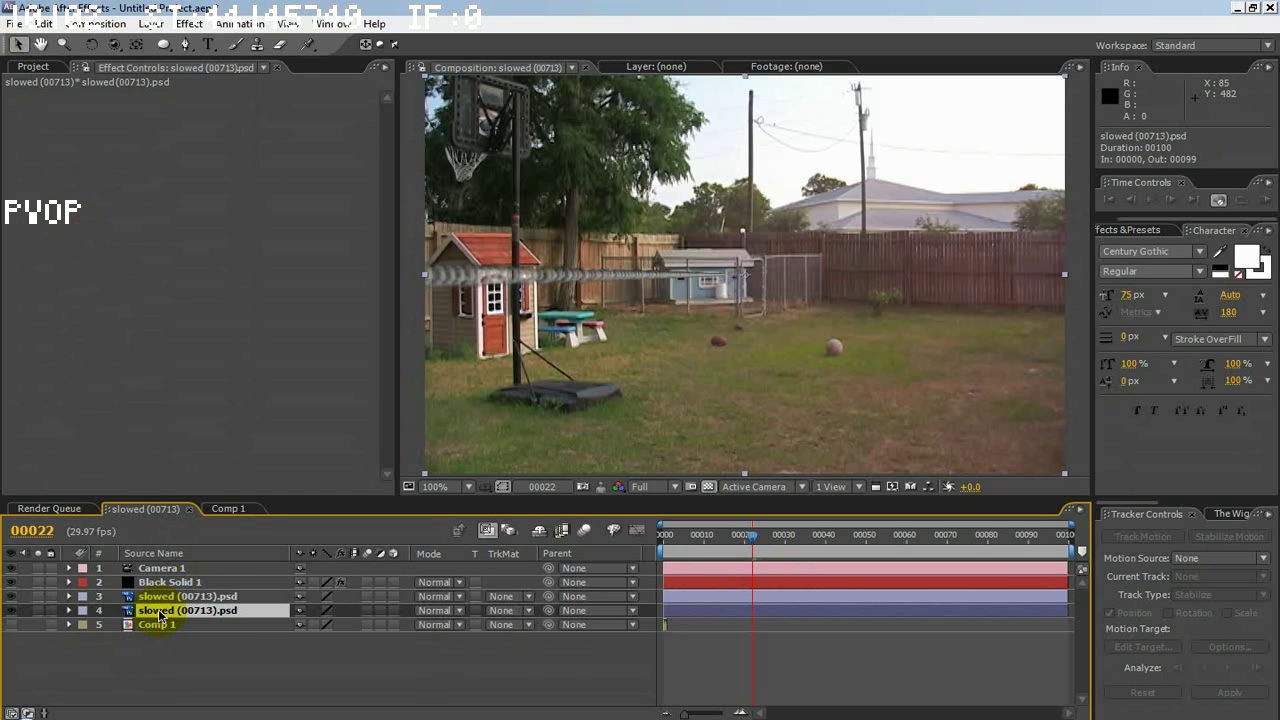
{"action": "right_click", "coordinate": [160, 614]}
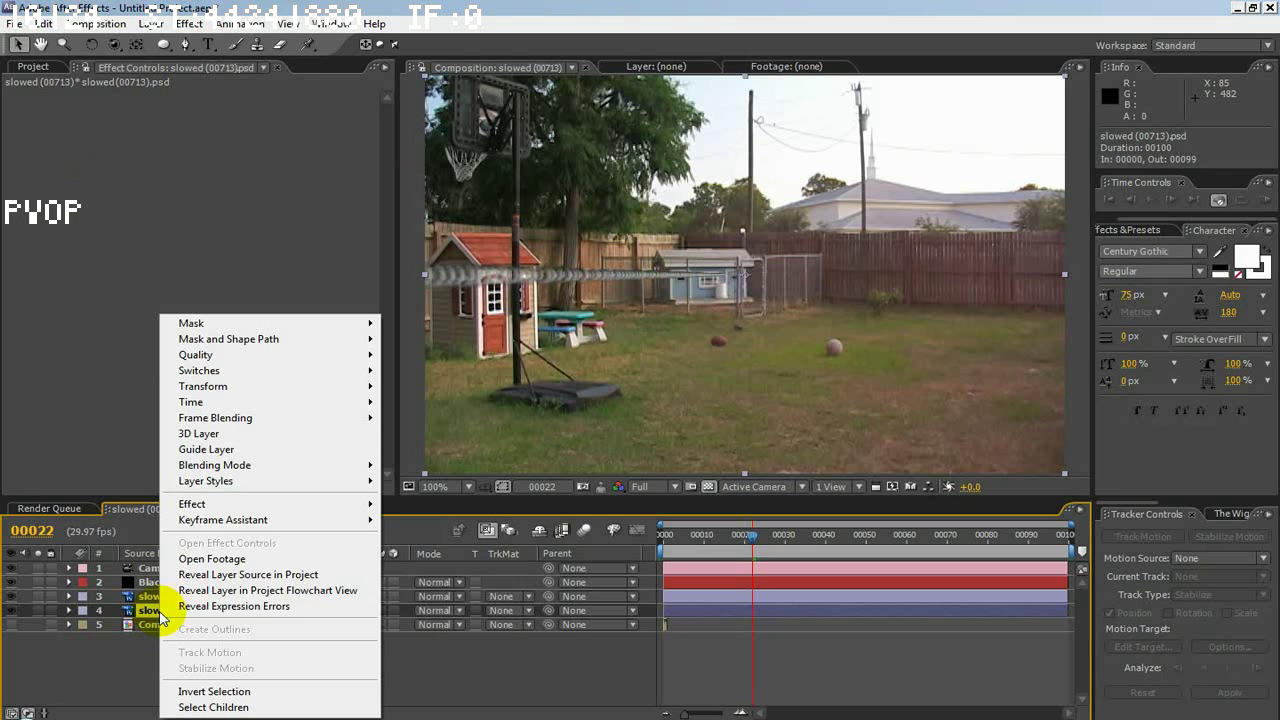
{"action": "left_click", "coordinate": [202, 451]}
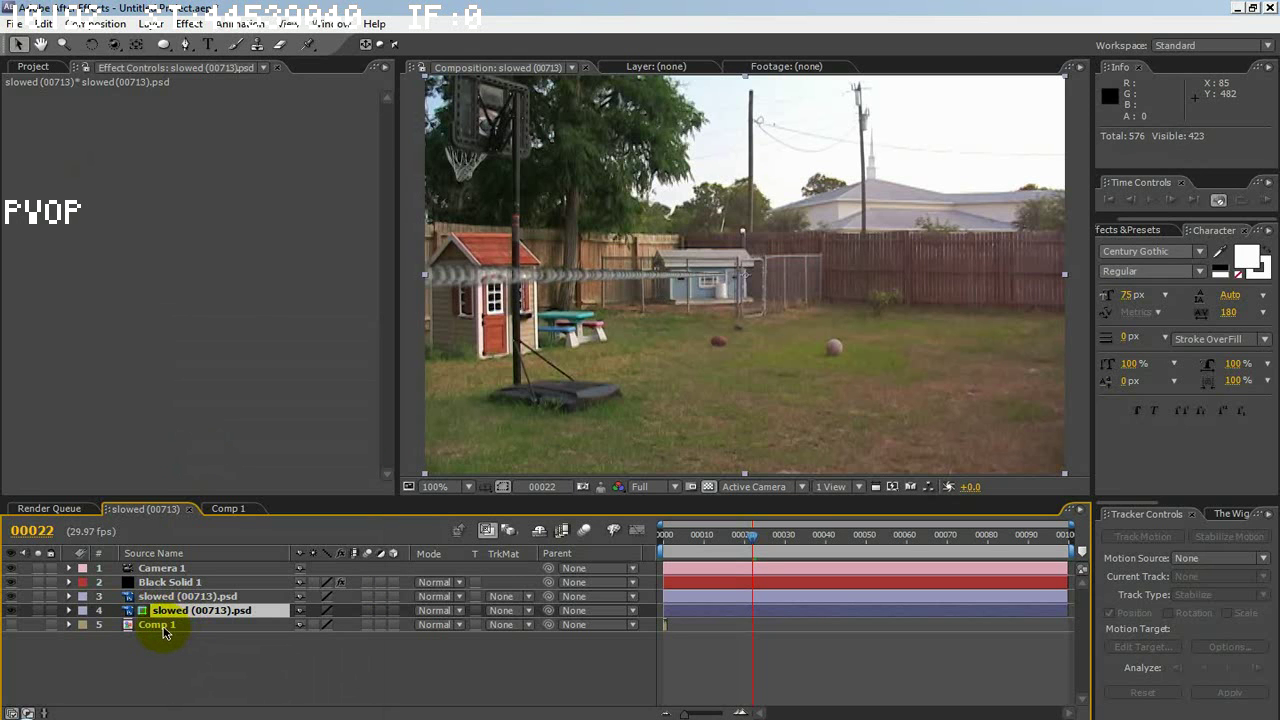
Pre-compose Camera 1, Black Solid 1, the guide layer and Comp 1, moving all attributes into the new composition
{"action": "left_click", "coordinate": [180, 615]}
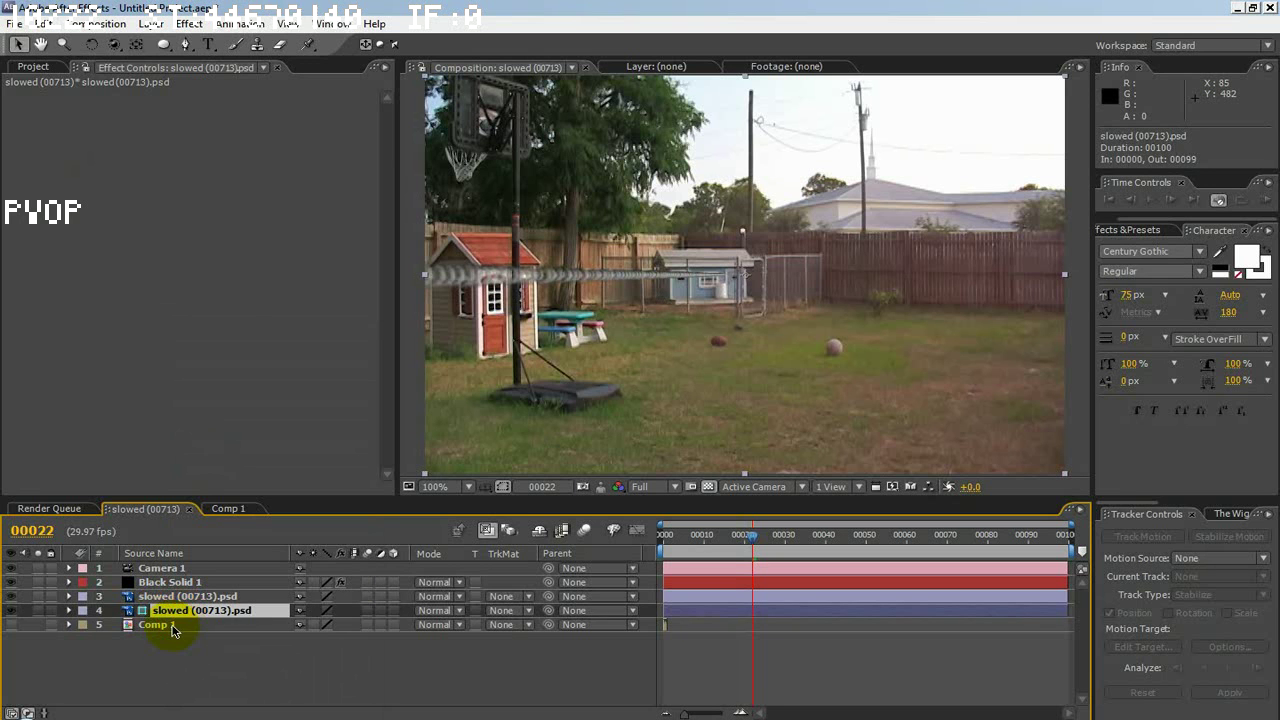
{"action": "left_click", "coordinate": [174, 625], "text": "shift"}
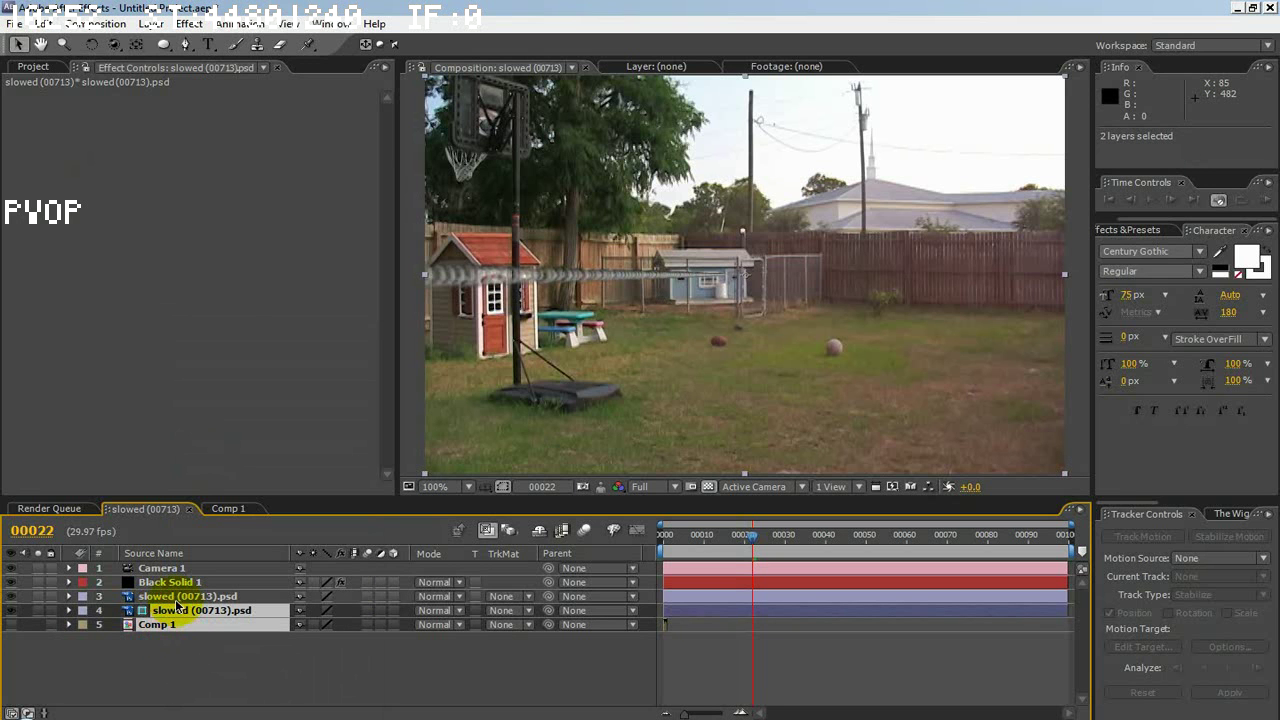
{"action": "left_click", "coordinate": [169, 587], "text": "shift"}
{"action": "left_click", "coordinate": [172, 570], "text": "shift"}
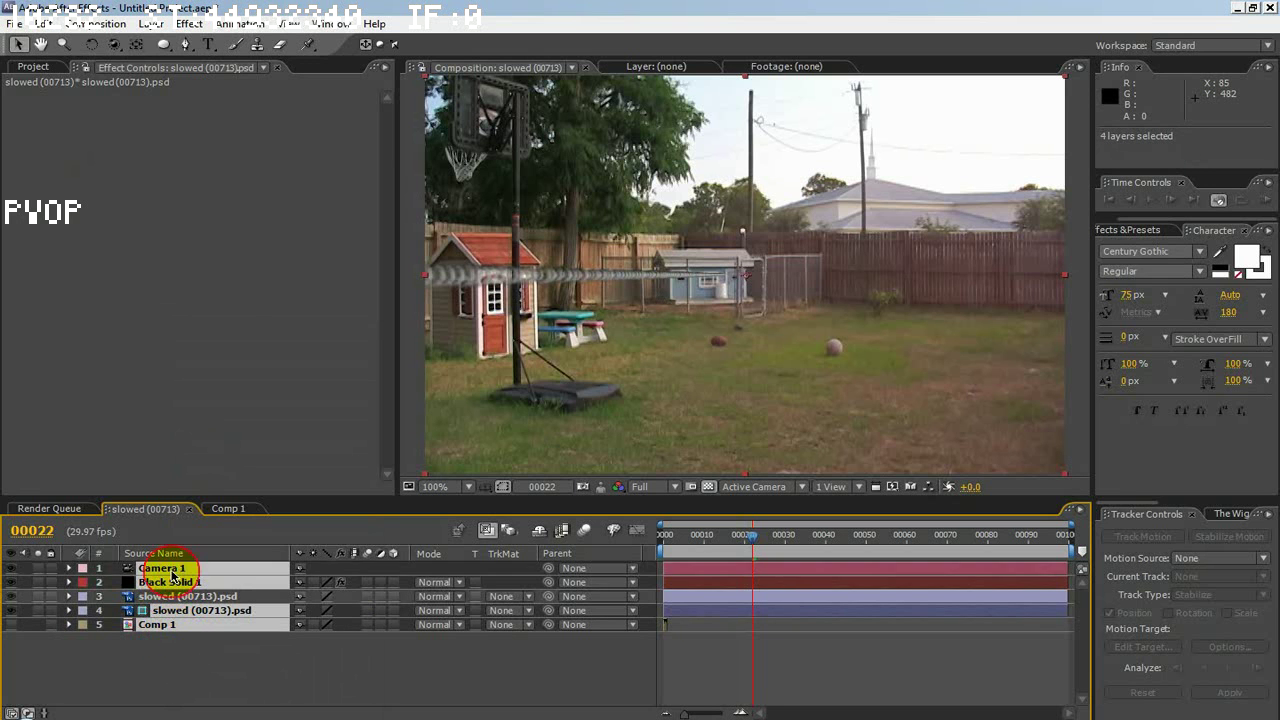
{"action": "left_click", "coordinate": [151, 23]}
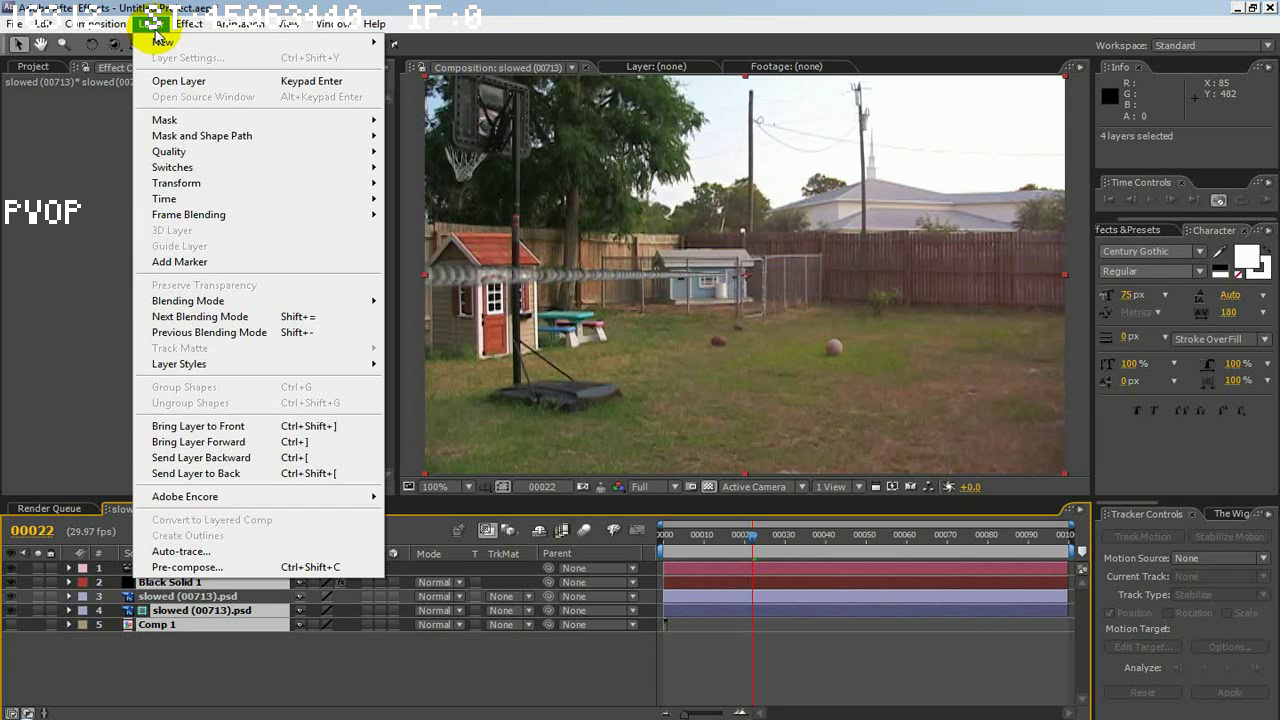
{"action": "left_click", "coordinate": [208, 567]}
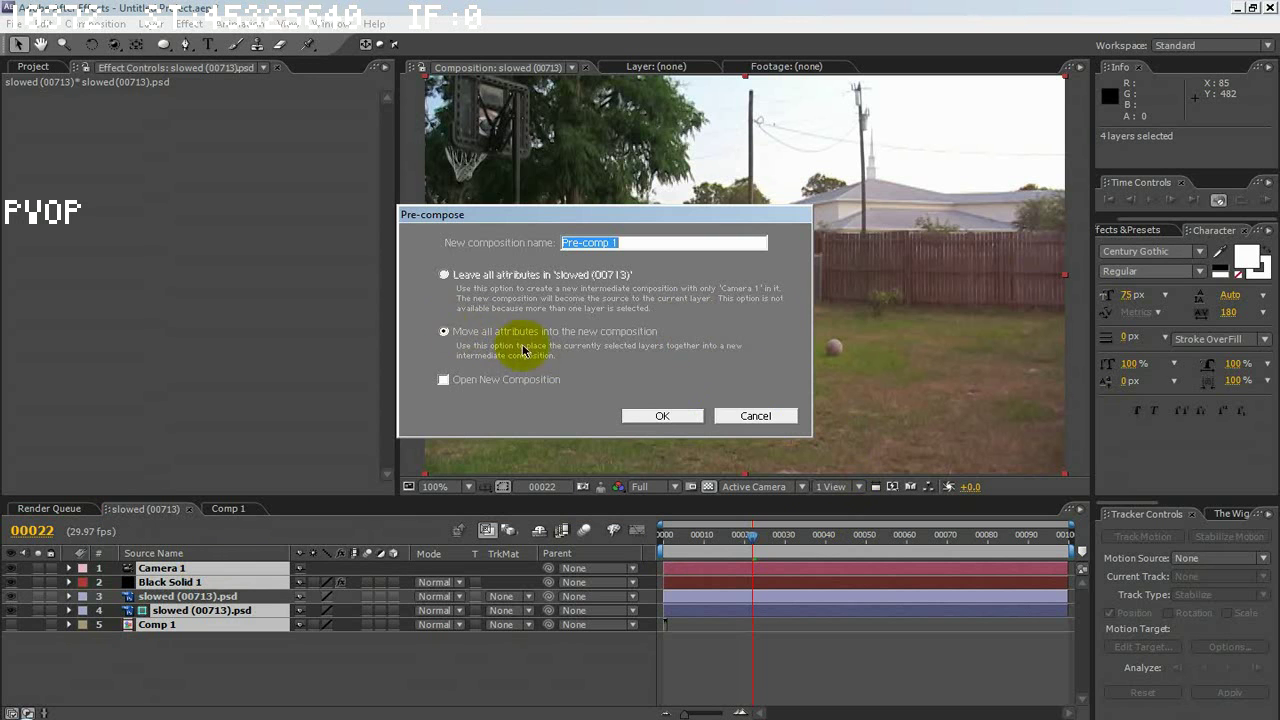
{"action": "left_click", "coordinate": [663, 416]}
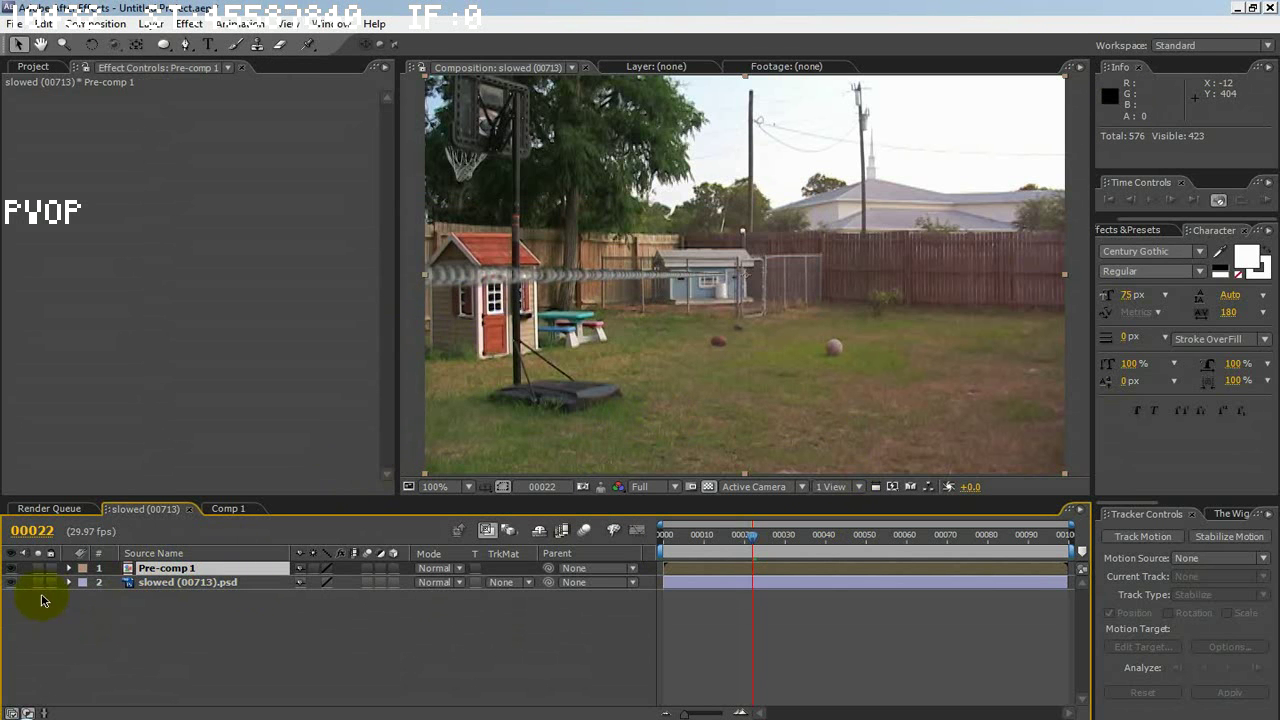
{"action": "left_click", "coordinate": [10, 584]}
{"action": "left_click", "coordinate": [10, 584]}
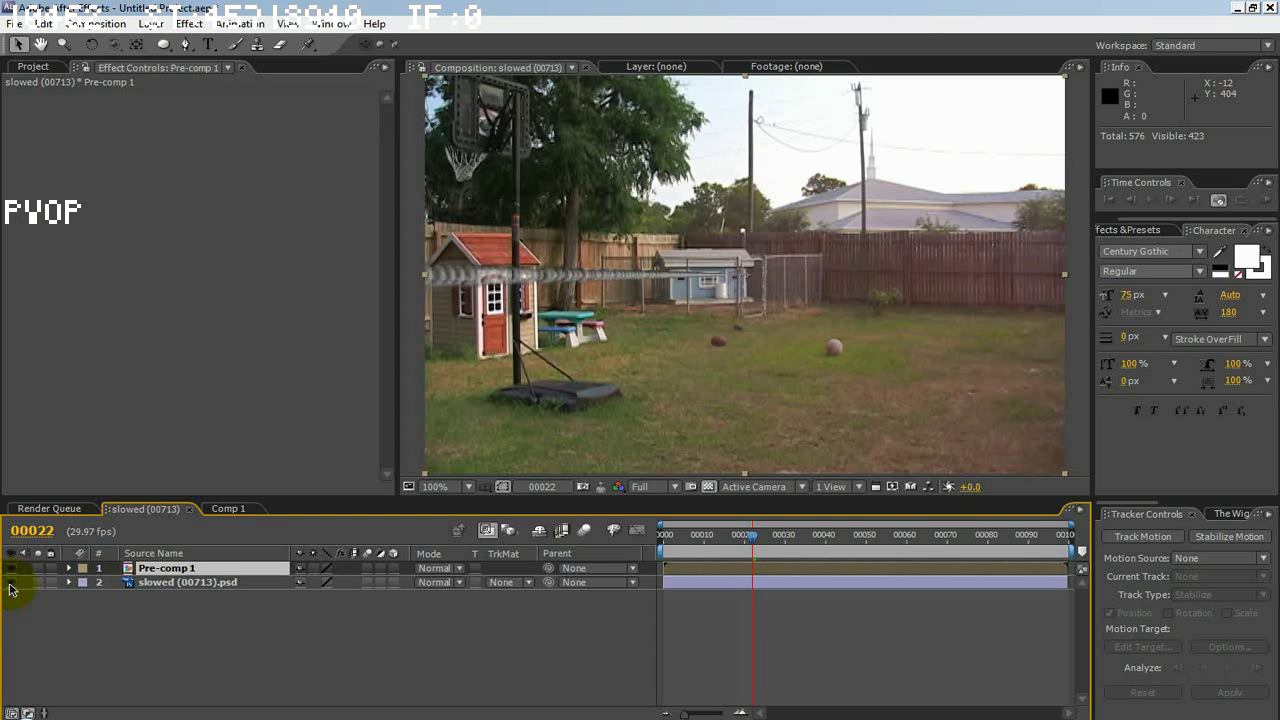
Apply a Displacement Map effect to the slowed (00713).psd layer with Pre-comp 1 as its displacement map layer
{"action": "left_click", "coordinate": [168, 586]}
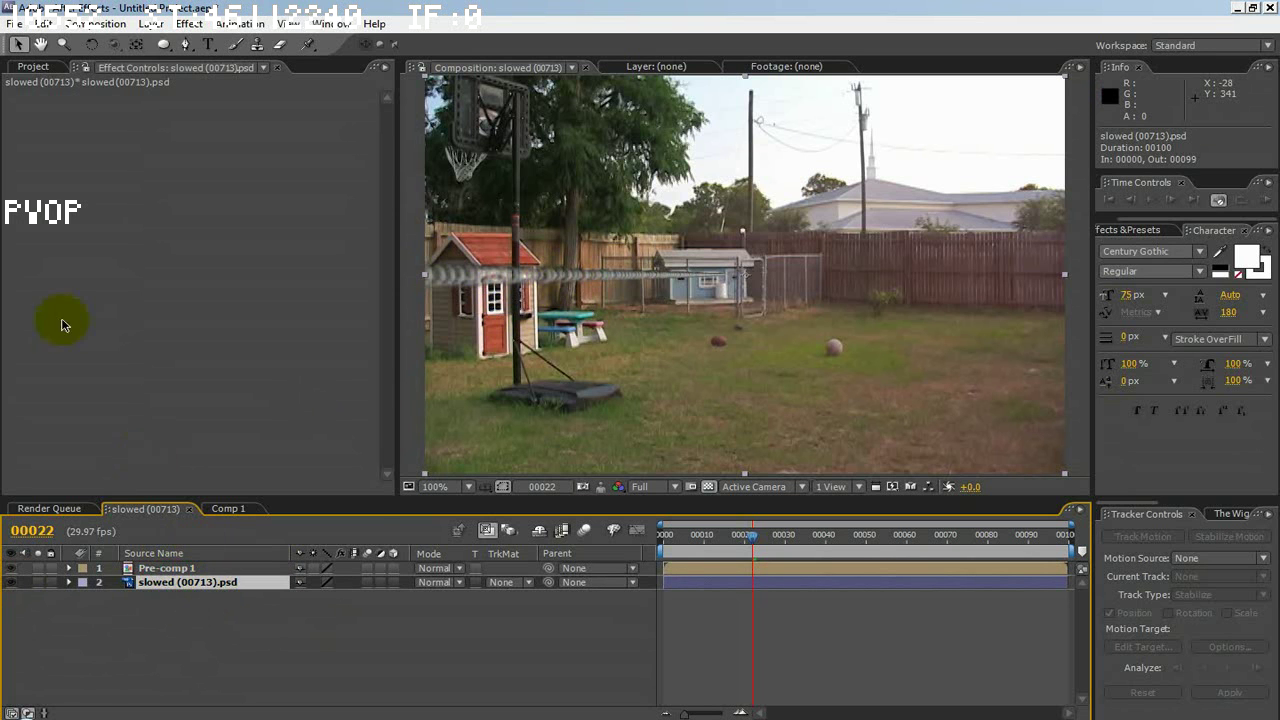
{"action": "right_click", "coordinate": [113, 272]}
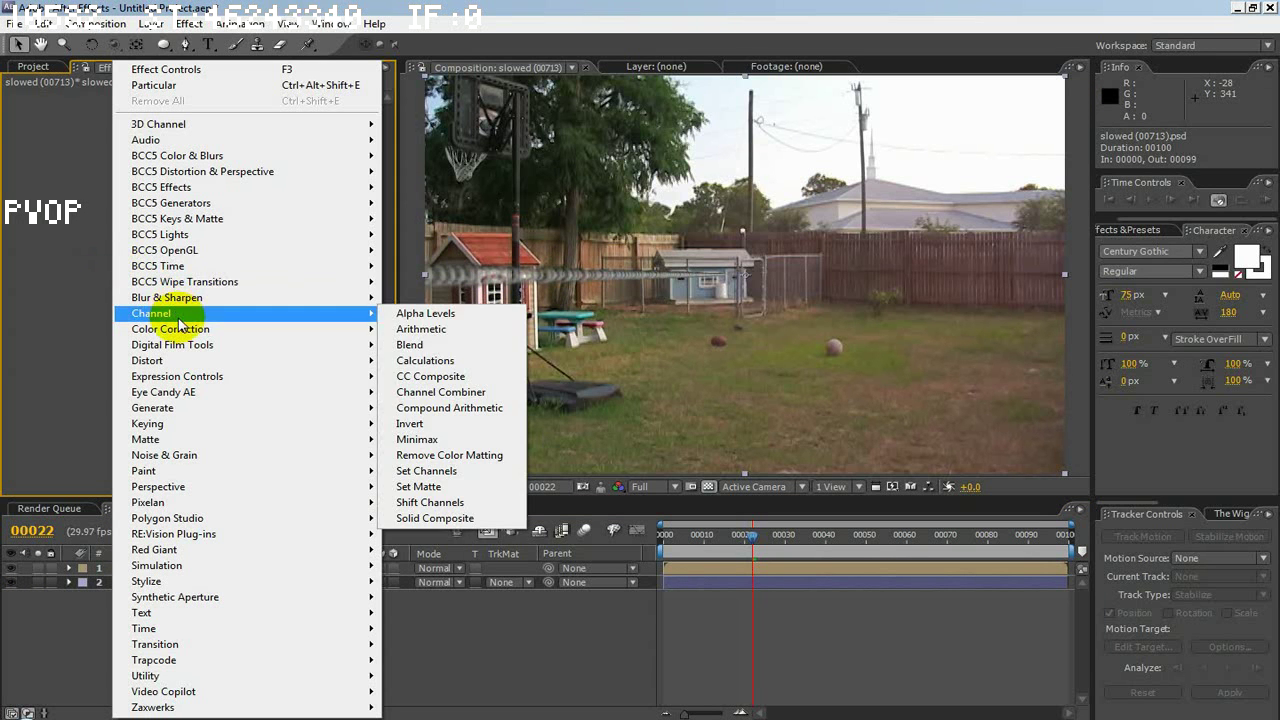
{"action": "mouse_move", "coordinate": [265, 365]}
{"action": "left_click", "coordinate": [440, 467]}
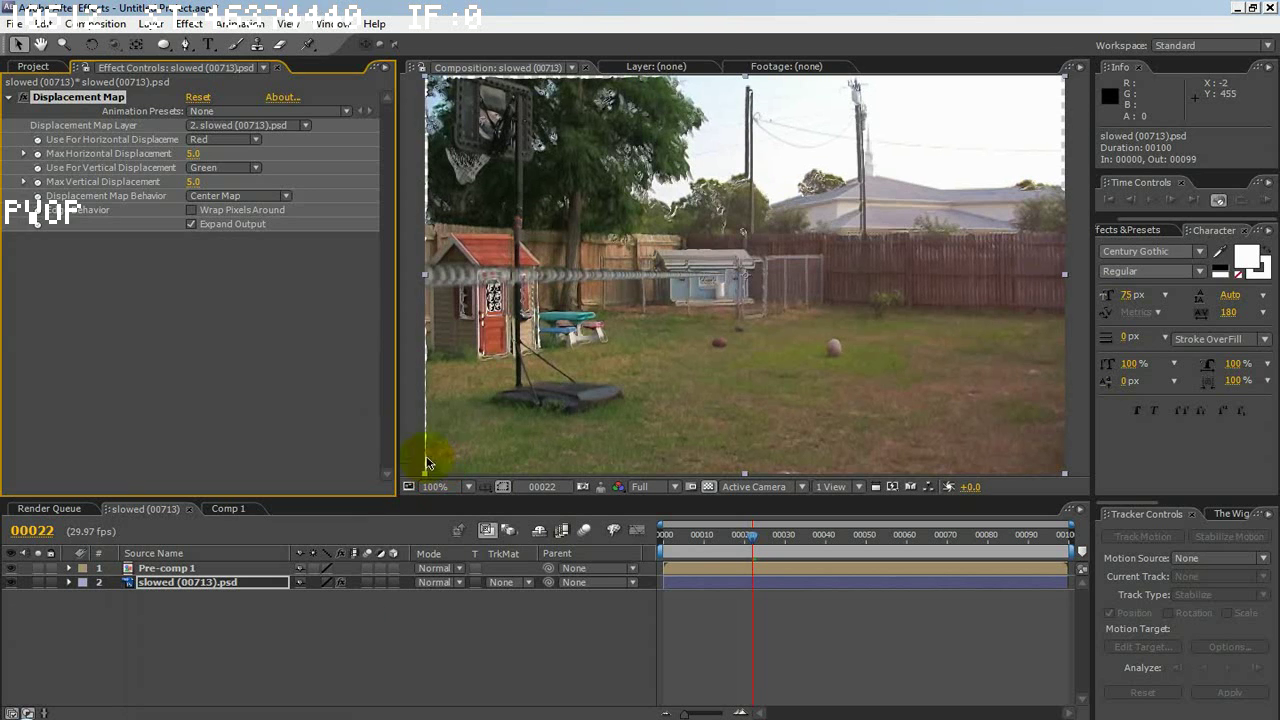
{"action": "left_click", "coordinate": [237, 126]}
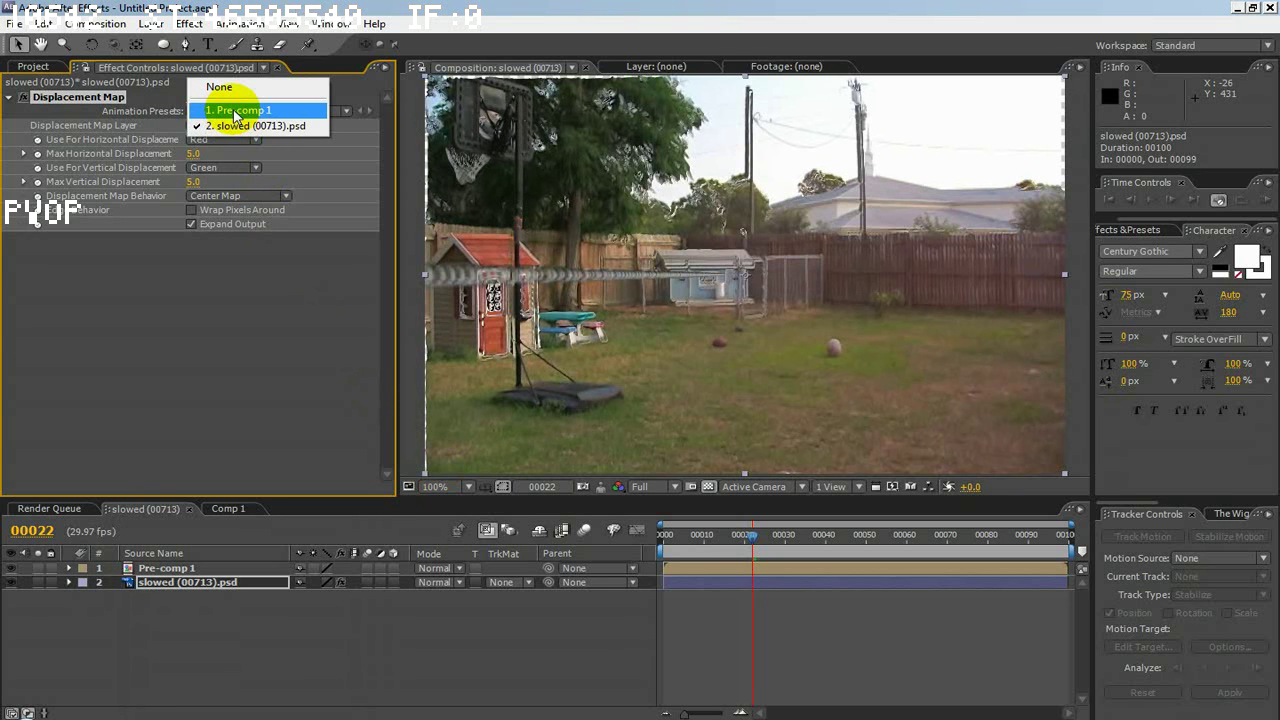
{"action": "left_click", "coordinate": [236, 110]}
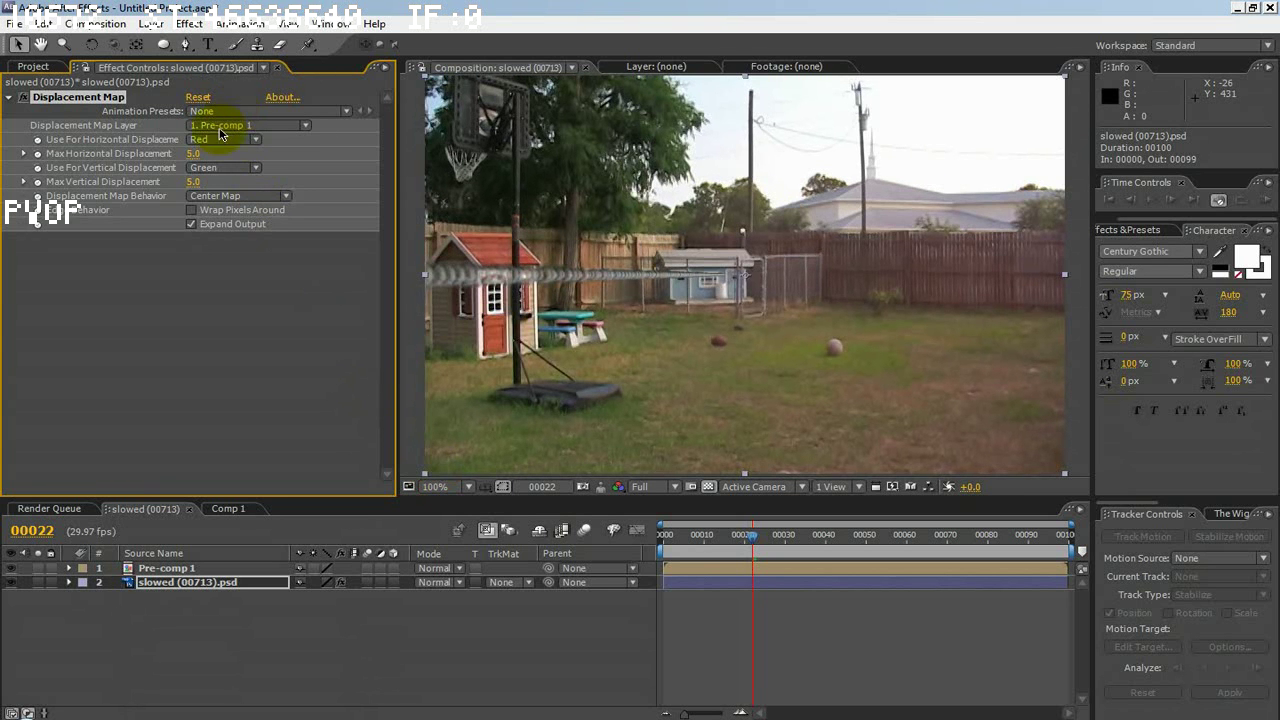
Use Luminance for both the horizontal and the vertical displacement of the Displacement Map
{"action": "left_click", "coordinate": [218, 141]}
{"action": "left_click", "coordinate": [228, 203]}
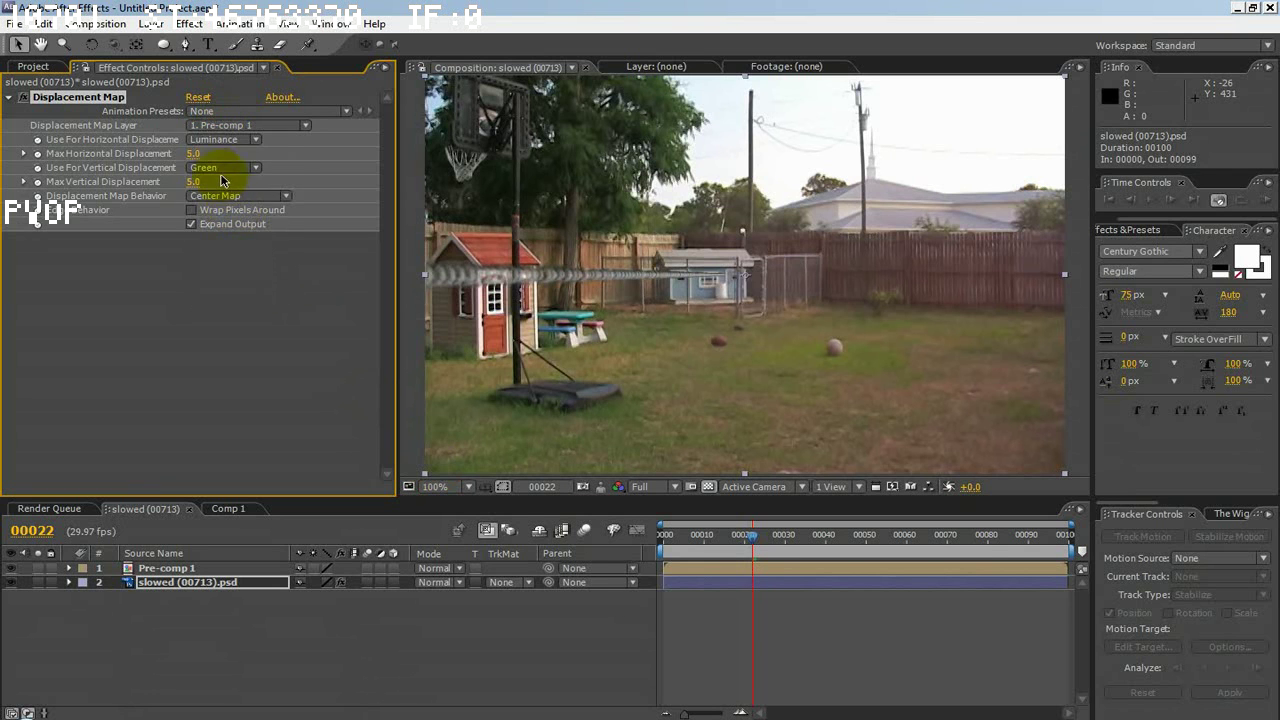
{"action": "left_click", "coordinate": [220, 168]}
{"action": "left_click", "coordinate": [229, 215]}
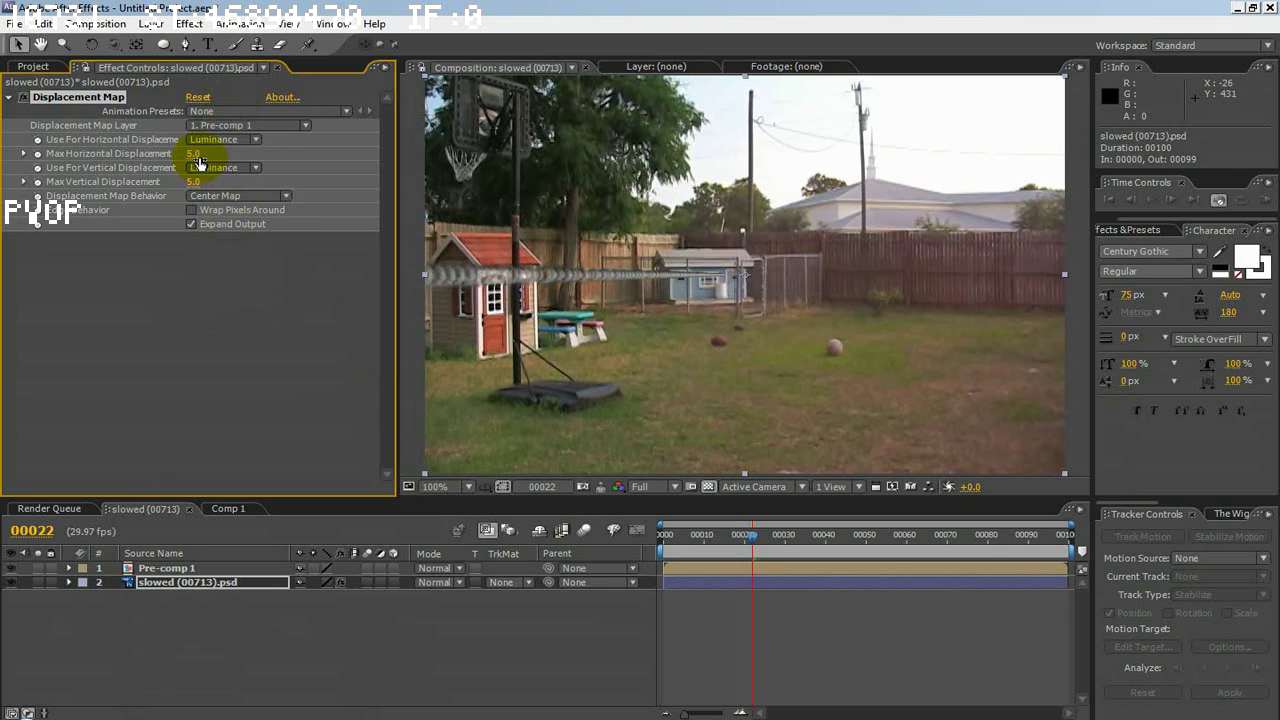
Enable Wrap Pixels Around, set Max Vertical Displacement to -45, and adjust Max Horizontal Displacement
{"action": "left_click_drag", "start_coordinate": [217, 156], "coordinate": [245, 160]}
{"action": "left_click", "coordinate": [191, 210]}
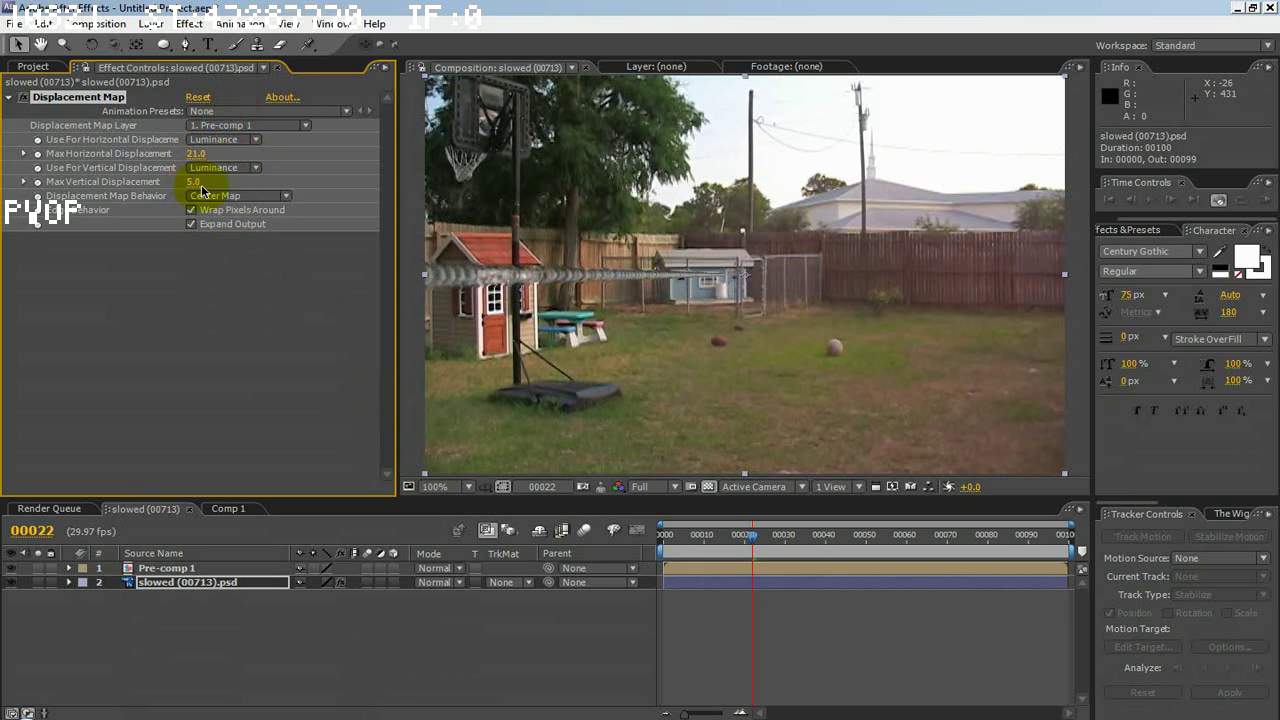
{"action": "left_click_drag", "start_coordinate": [193, 182], "coordinate": [167, 197]}
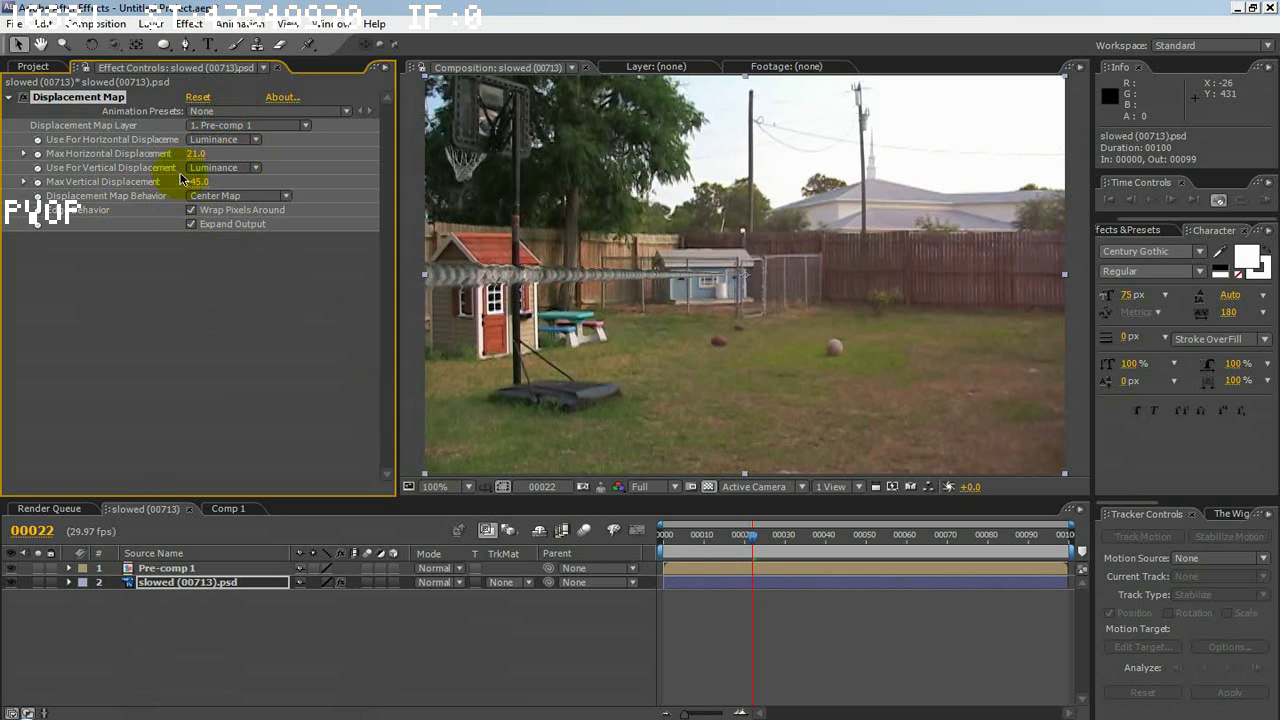
{"action": "left_click_drag", "start_coordinate": [198, 154], "coordinate": [160, 166]}
Try the Overlay blending mode on Pre-comp 1, preview it at frame 8, and switch the mode to Add
{"action": "left_click", "coordinate": [208, 569]}
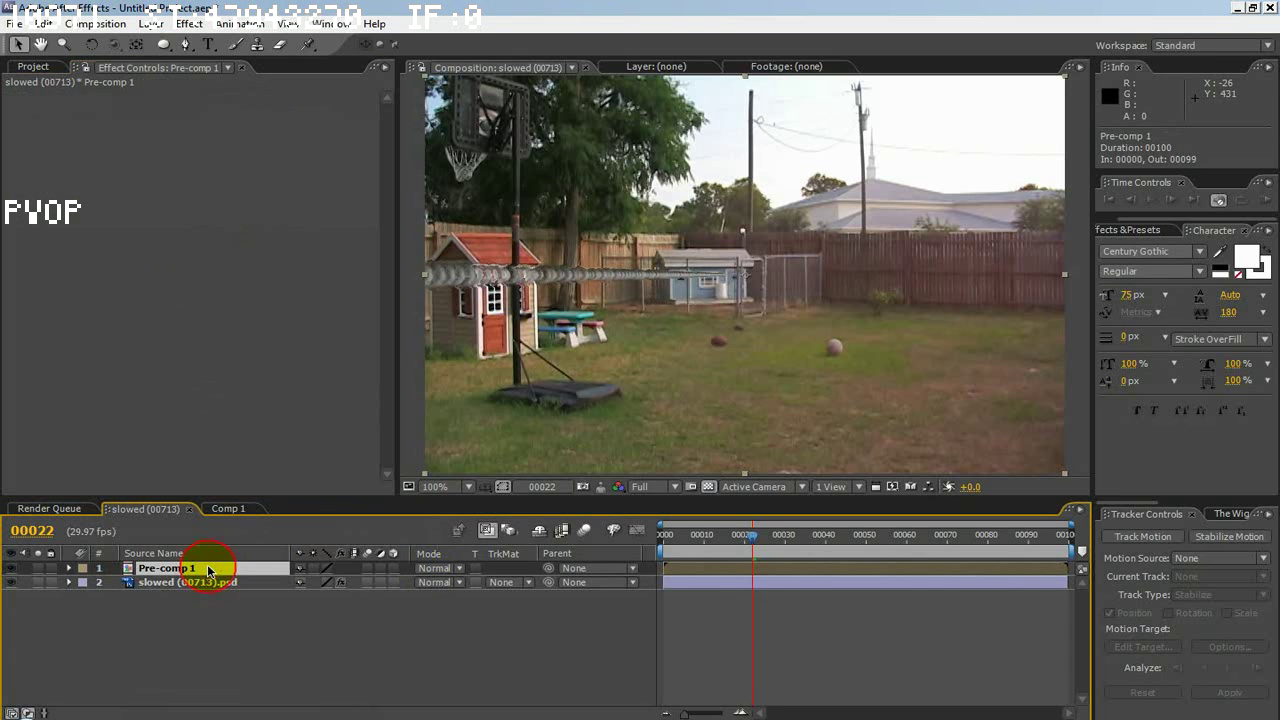
{"action": "left_click", "coordinate": [440, 568]}
{"action": "left_click", "coordinate": [468, 376]}
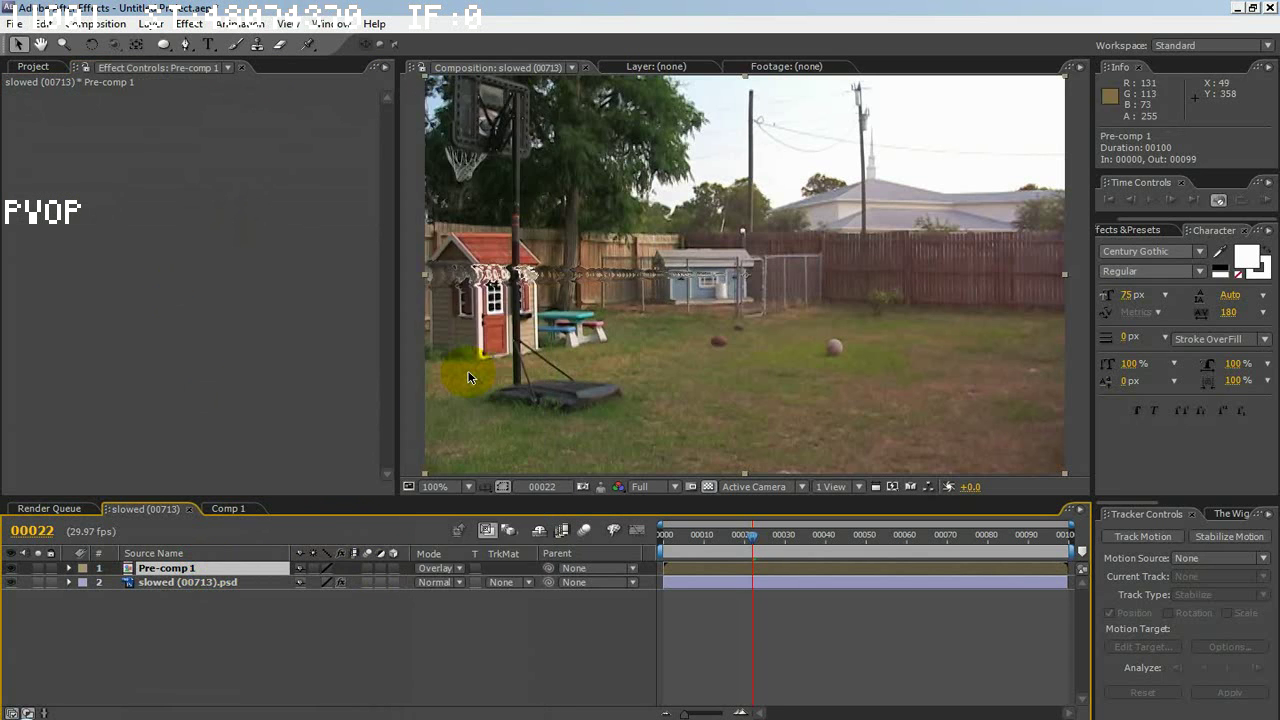
{"action": "mouse_move", "coordinate": [701, 540]}
{"action": "left_mouse_down"}
{"action": "mouse_move", "coordinate": [814, 534]}
{"action": "mouse_move", "coordinate": [743, 534]}
{"action": "mouse_move", "coordinate": [663, 563]}
{"action": "mouse_move", "coordinate": [759, 543]}
{"action": "mouse_move", "coordinate": [692, 542]}
{"action": "left_mouse_up"}
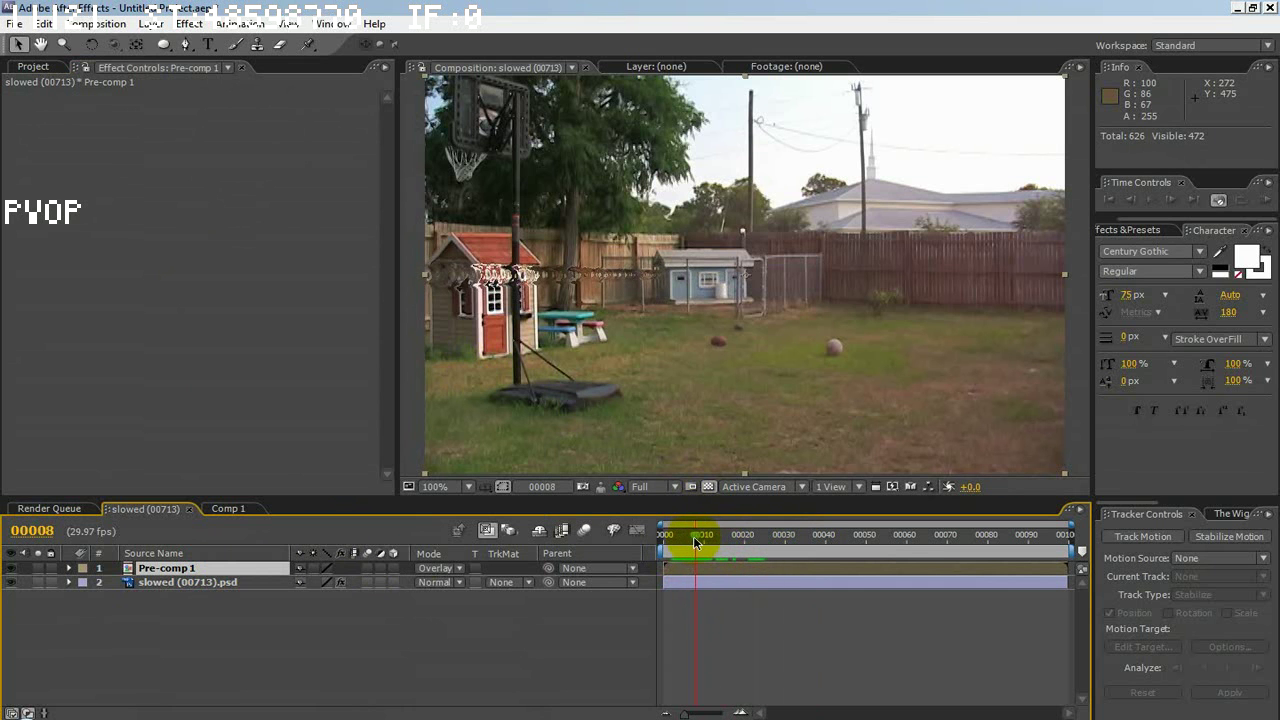
{"action": "left_click", "coordinate": [430, 568]}
{"action": "left_click", "coordinate": [463, 268]}
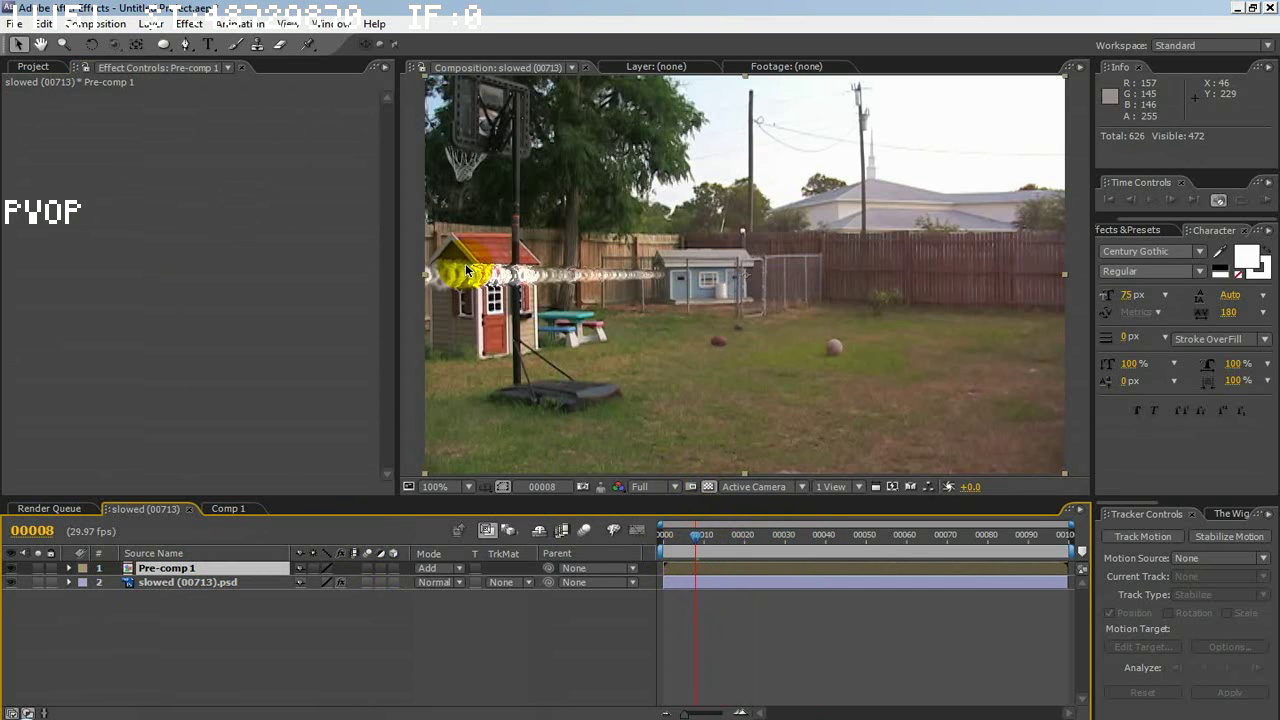
Preview the bullet trail with the Add mode and lower the Opacity of Pre-comp 1 to 69%
{"action": "left_click_drag", "start_coordinate": [694, 534], "coordinate": [726, 521]}
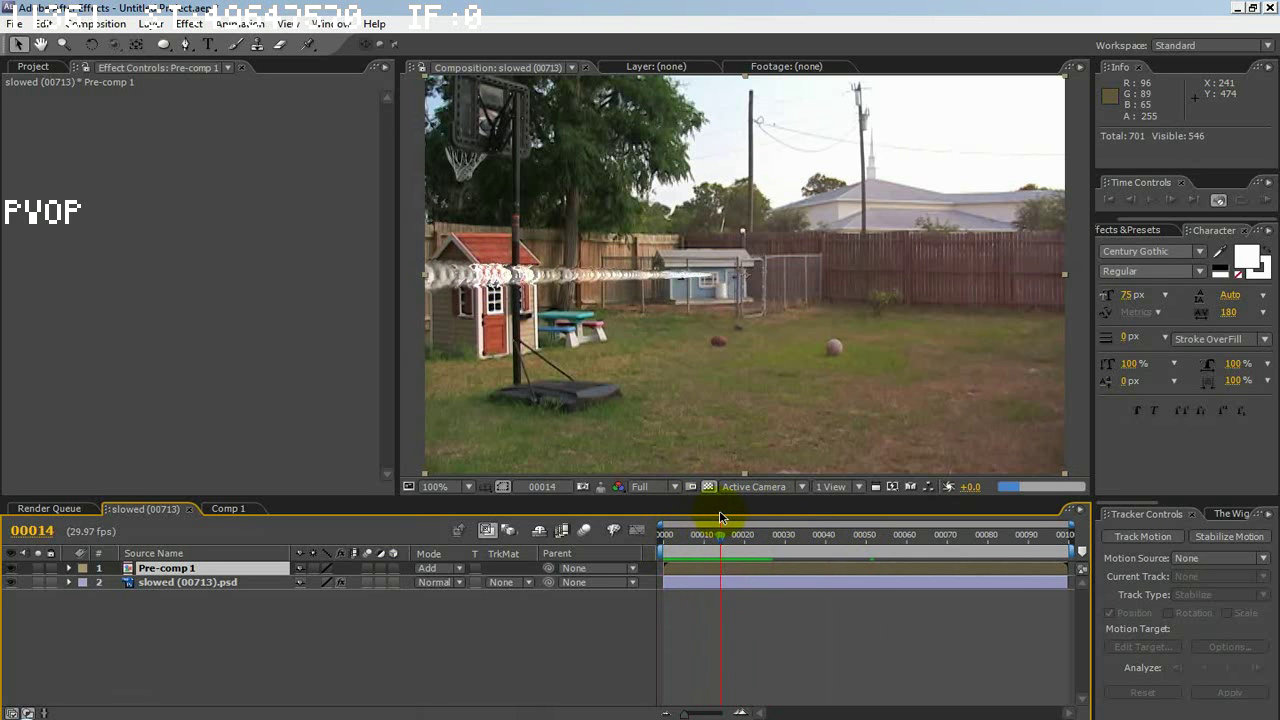
{"action": "left_click_drag", "start_coordinate": [731, 519], "coordinate": [695, 518]}
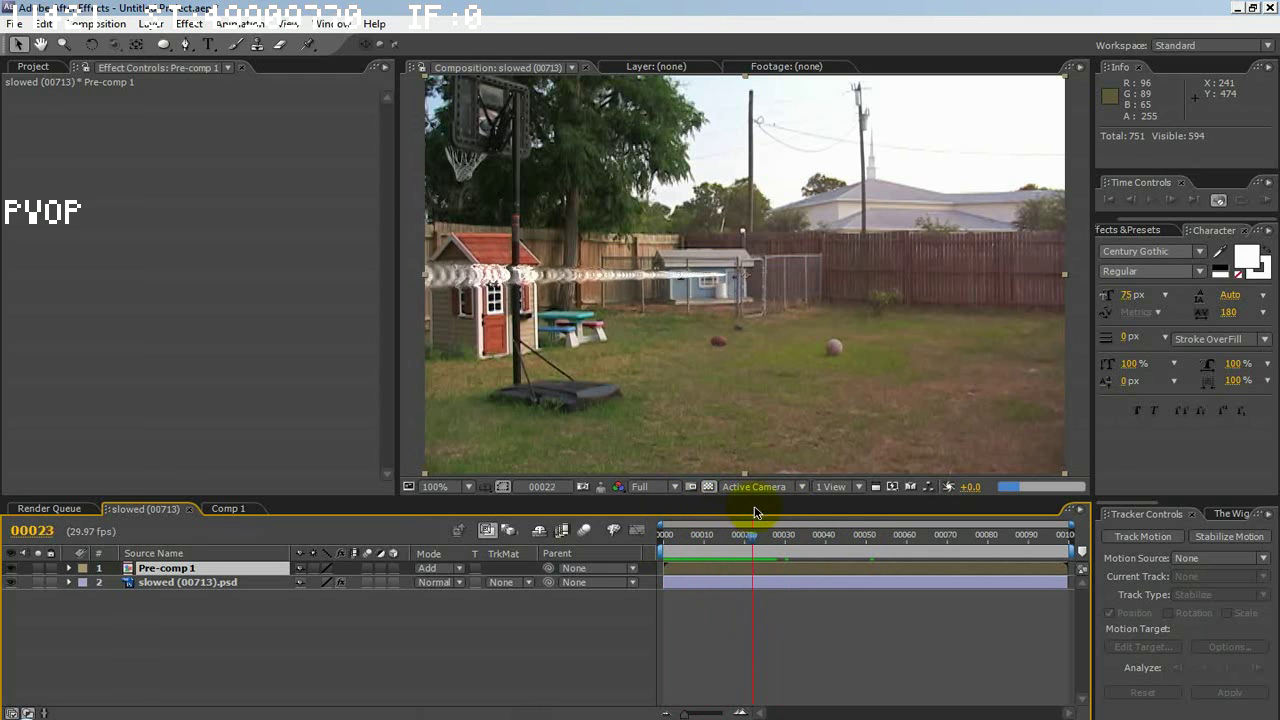
{"action": "left_click_drag", "start_coordinate": [785, 508], "coordinate": [731, 537]}
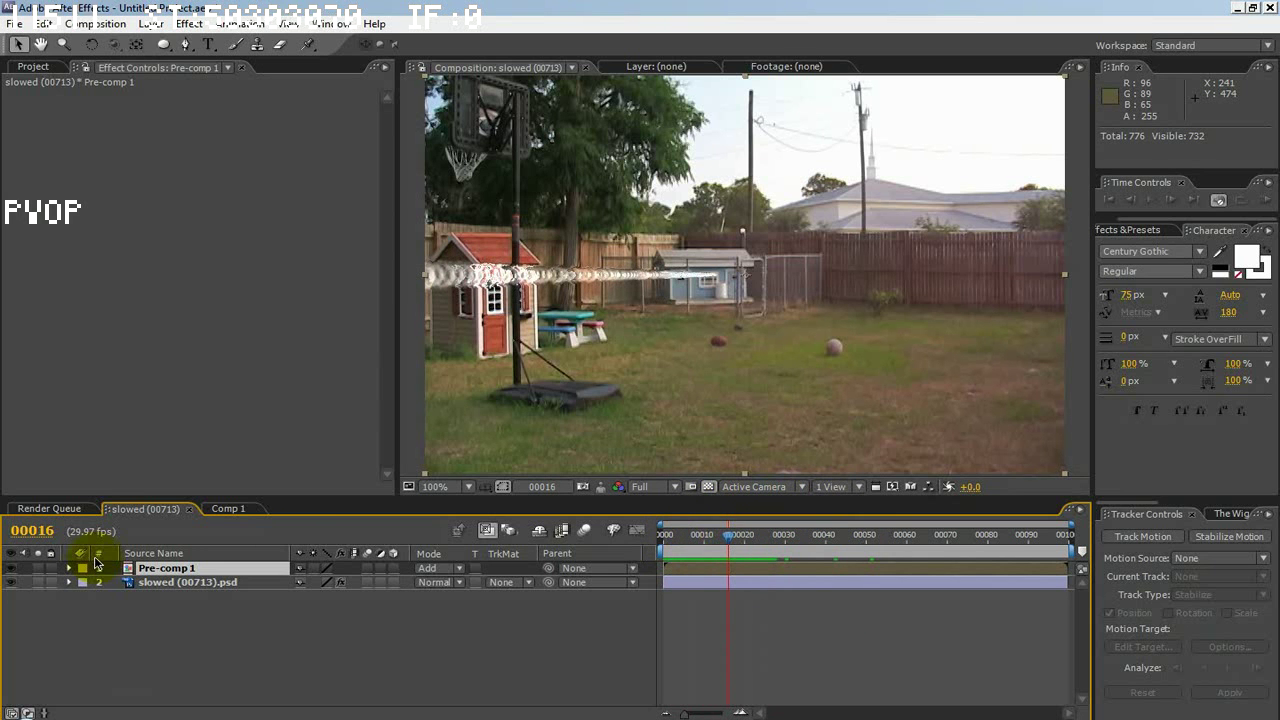
{"action": "left_click", "coordinate": [69, 568]}
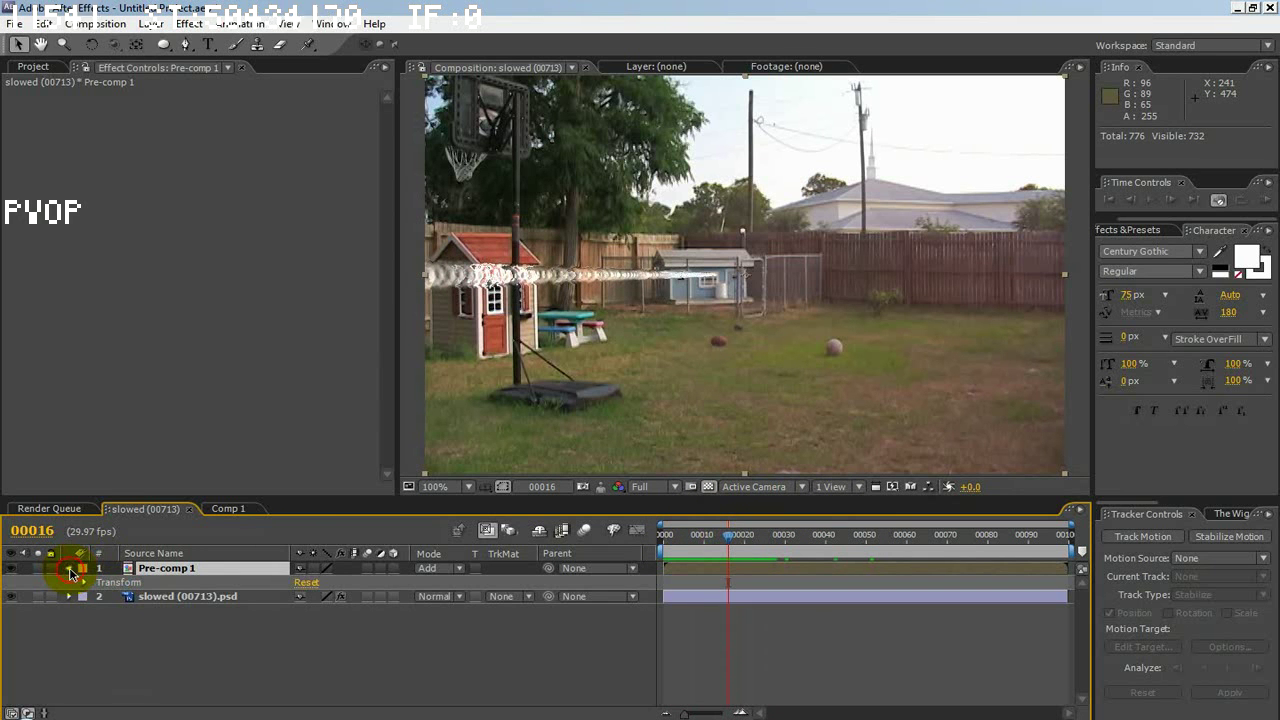
{"action": "left_click", "coordinate": [69, 568]}
{"action": "key", "text": "t"}
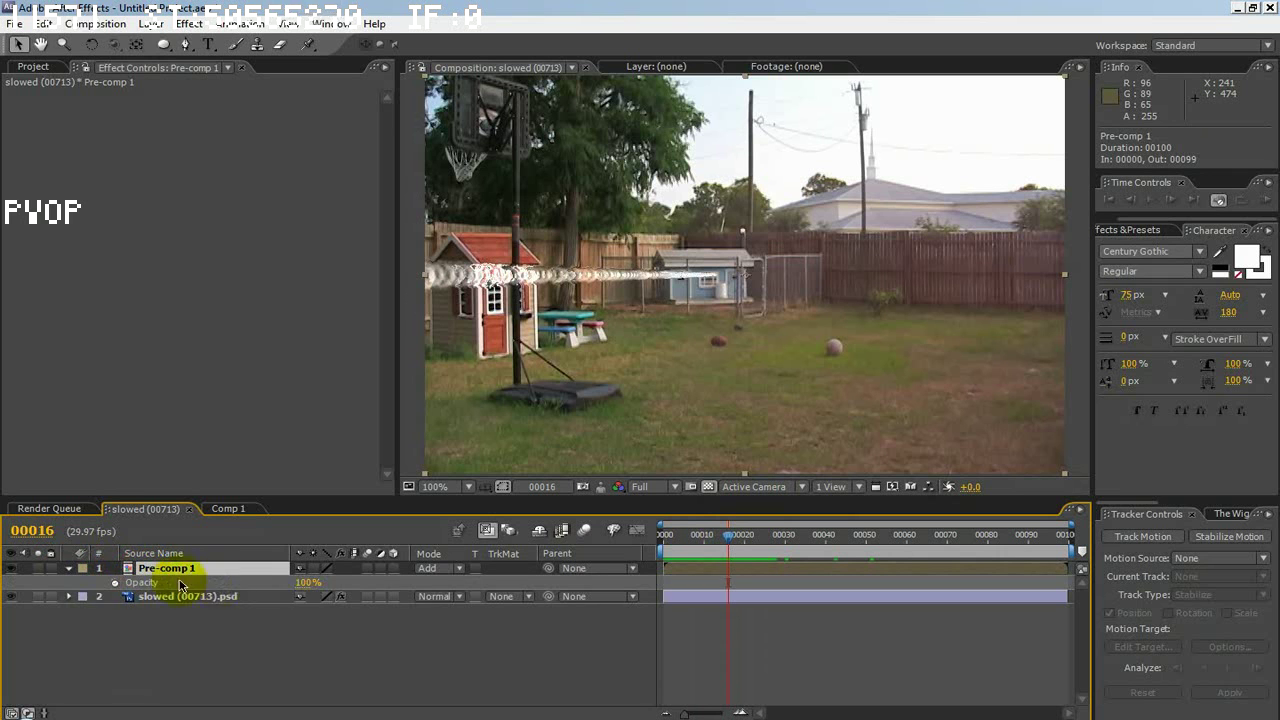
{"action": "mouse_move", "coordinate": [305, 583]}
{"action": "left_mouse_down"}
{"action": "mouse_move", "coordinate": [132, 583]}
{"action": "mouse_move", "coordinate": [250, 582]}
{"action": "mouse_move", "coordinate": [215, 579]}
{"action": "left_mouse_up"}
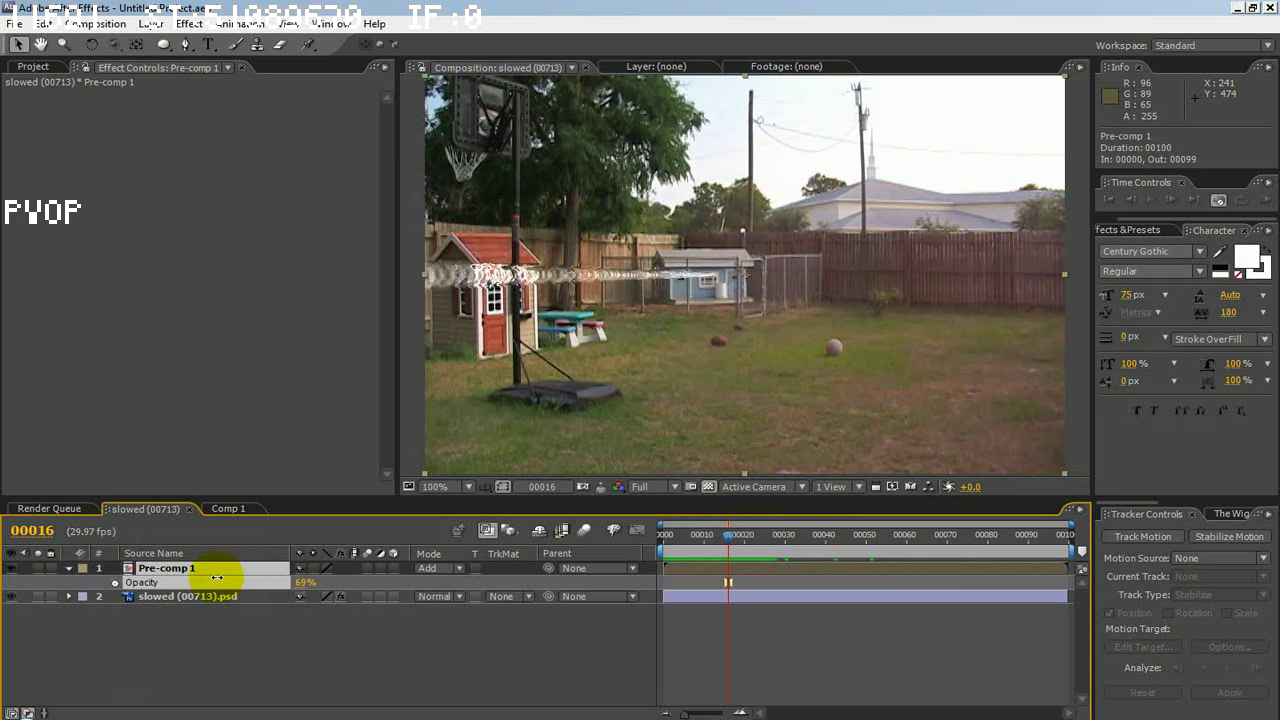
{"action": "mouse_move", "coordinate": [692, 536]}
{"action": "left_mouse_down"}
{"action": "mouse_move", "coordinate": [823, 540]}
{"action": "mouse_move", "coordinate": [663, 540]}
{"action": "mouse_move", "coordinate": [706, 537]}
{"action": "left_mouse_up"}
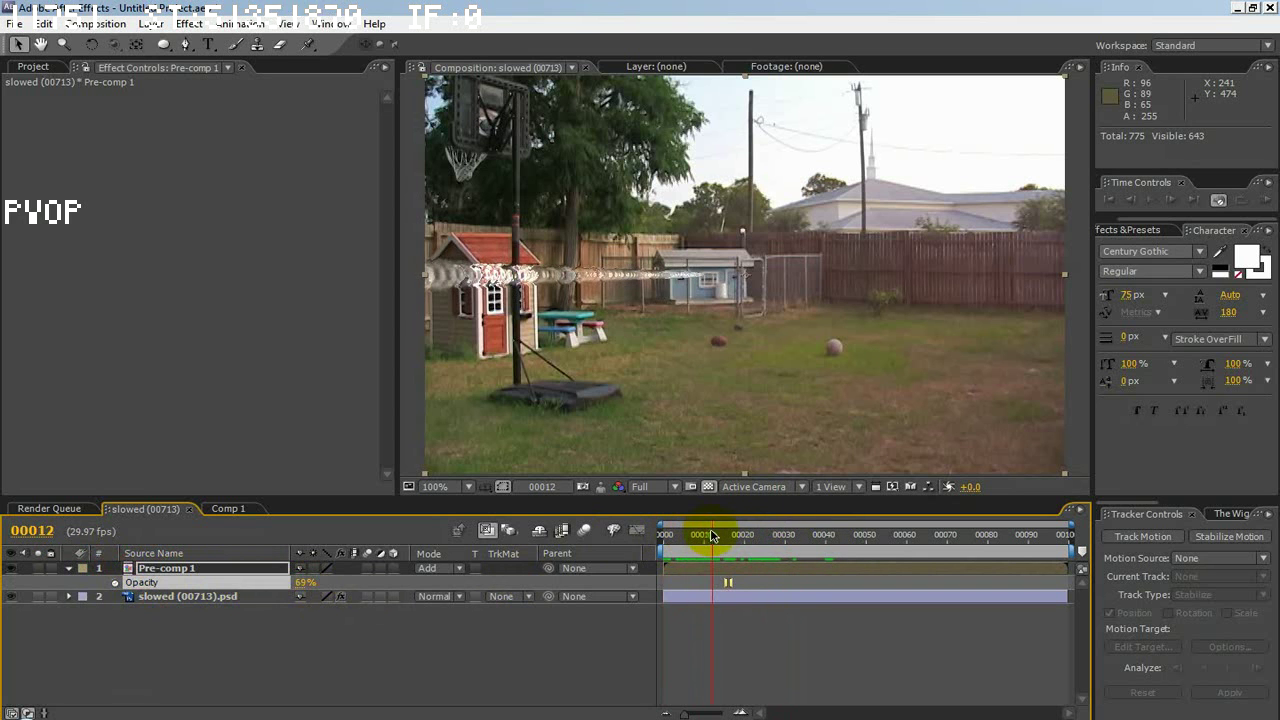
Open Pre-comp 1 from the slowed (00713) composition and shift its camera slightly at frame 20 with the Track XY Camera tool
{"action": "left_click", "coordinate": [230, 509]}
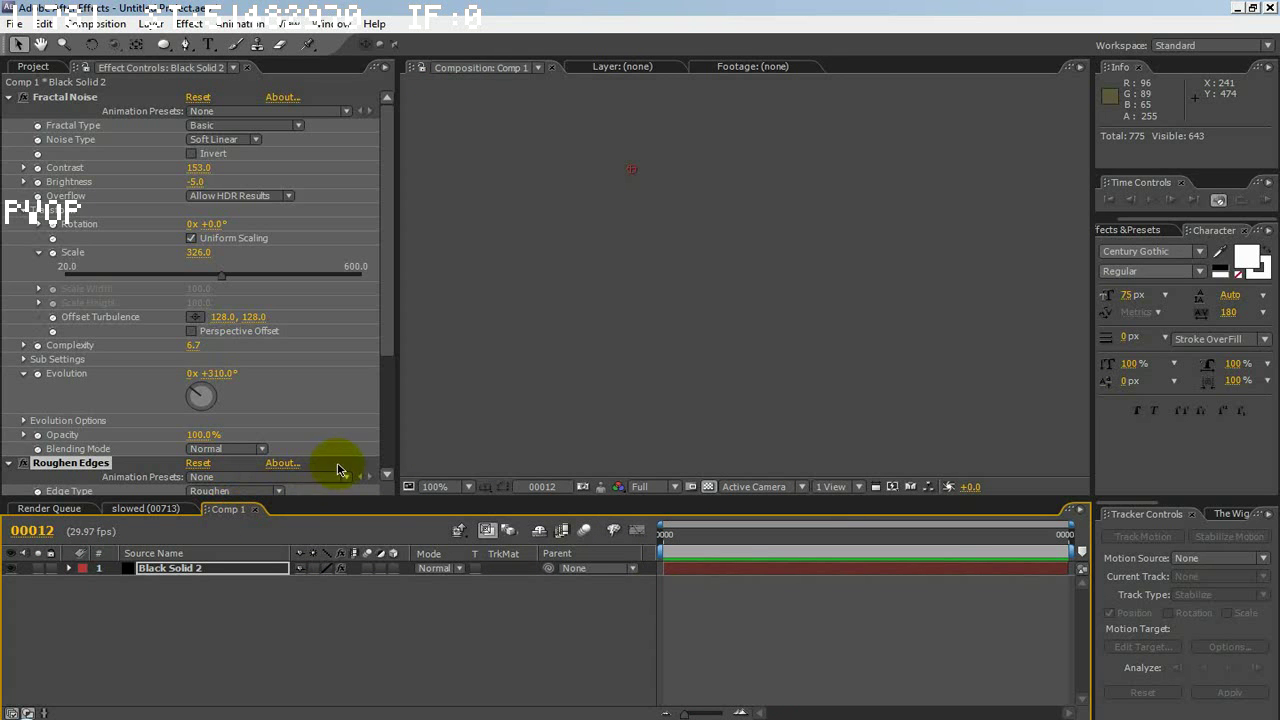
{"action": "left_click", "coordinate": [720, 538]}
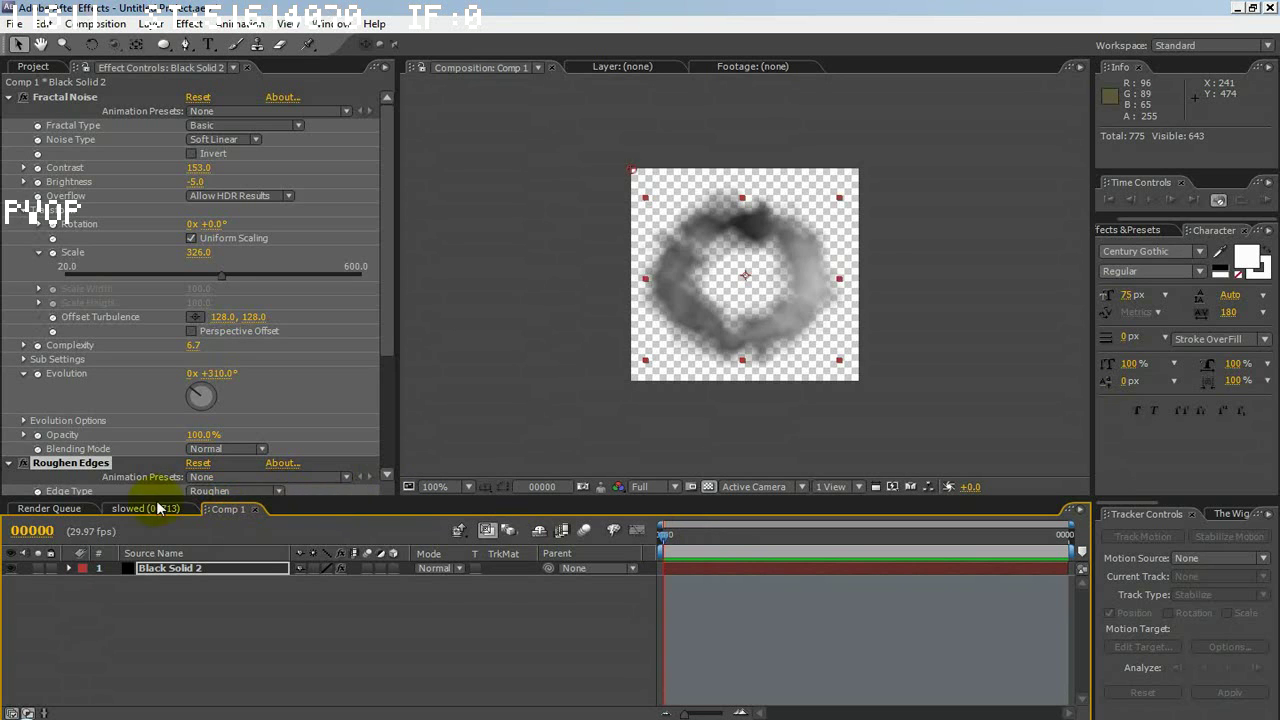
{"action": "left_click", "coordinate": [146, 509]}
{"action": "left_click", "coordinate": [172, 569]}
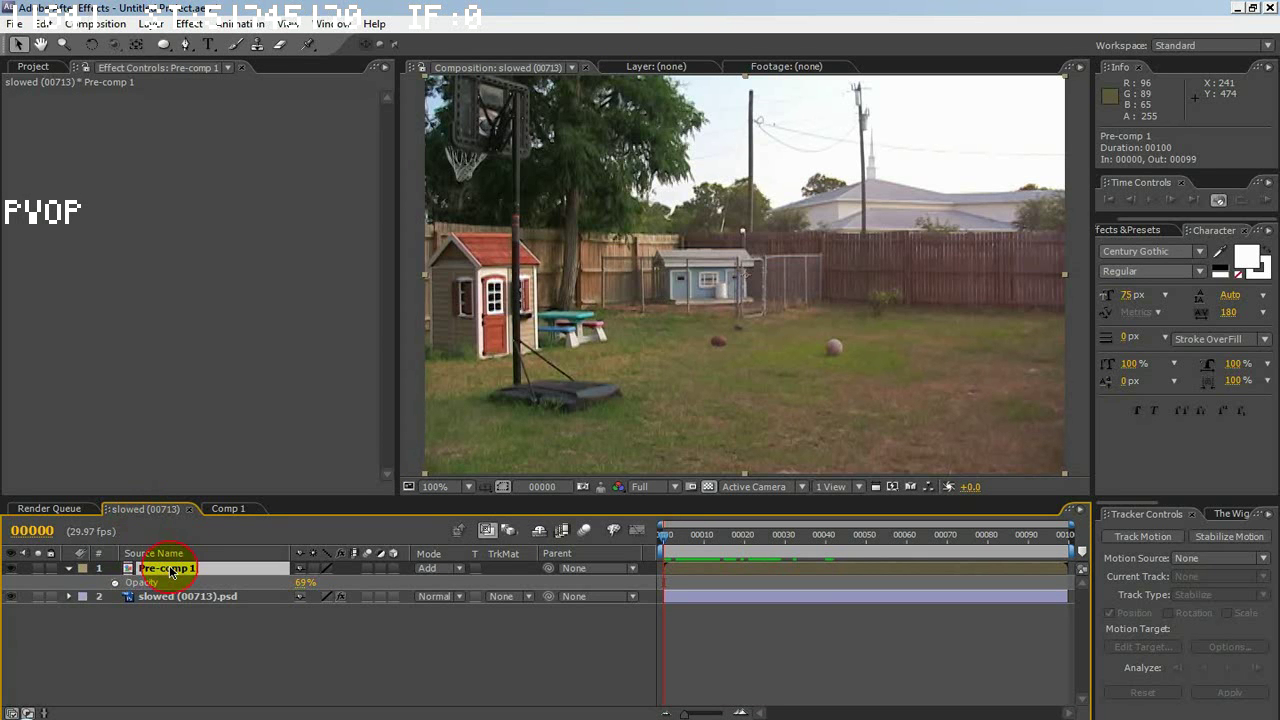
{"action": "double_click", "coordinate": [170, 569]}
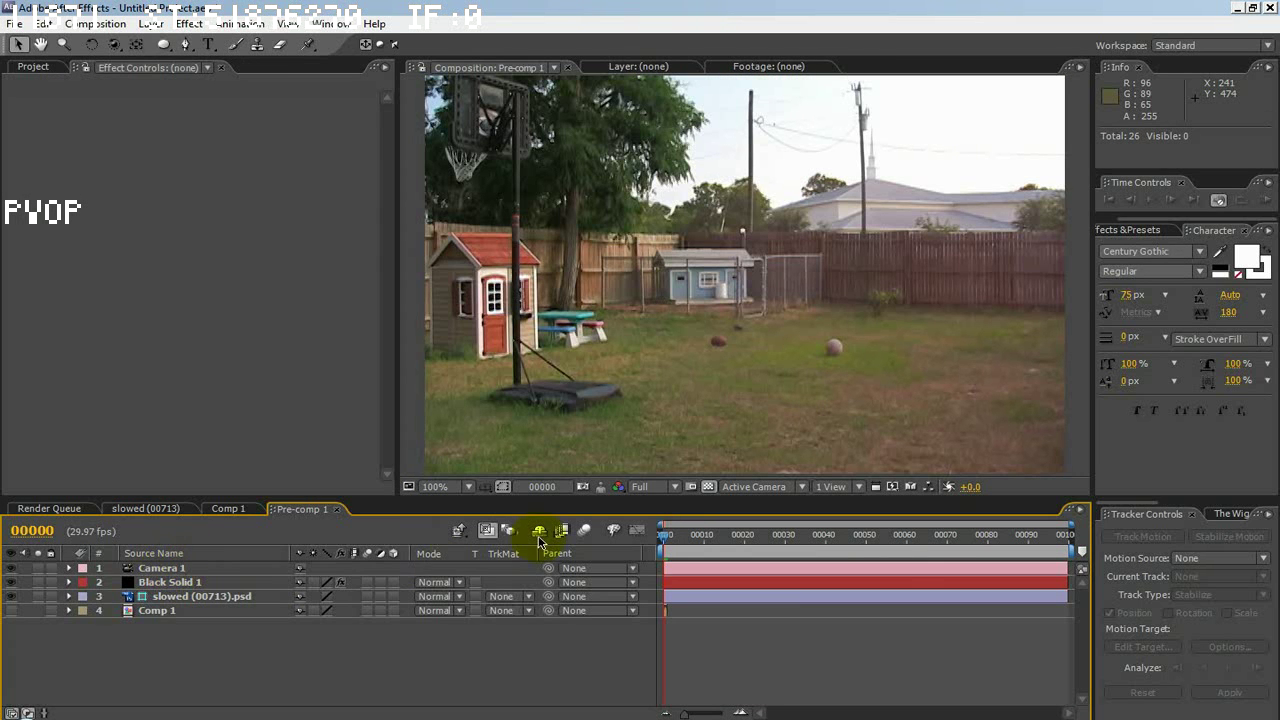
{"action": "left_click_drag", "start_coordinate": [792, 553], "coordinate": [744, 553]}
{"action": "left_click_drag", "start_coordinate": [113, 46], "coordinate": [146, 70]}
{"action": "mouse_move", "coordinate": [665, 305]}
{"action": "left_mouse_down"}
{"action": "mouse_move", "coordinate": [684, 327]}
{"action": "mouse_move", "coordinate": [723, 329]}
{"action": "mouse_move", "coordinate": [600, 316]}
{"action": "mouse_move", "coordinate": [624, 323]}
{"action": "mouse_move", "coordinate": [650, 295]}
{"action": "mouse_move", "coordinate": [678, 312]}
{"action": "mouse_move", "coordinate": [640, 297]}
{"action": "mouse_move", "coordinate": [661, 318]}
{"action": "left_mouse_up"}
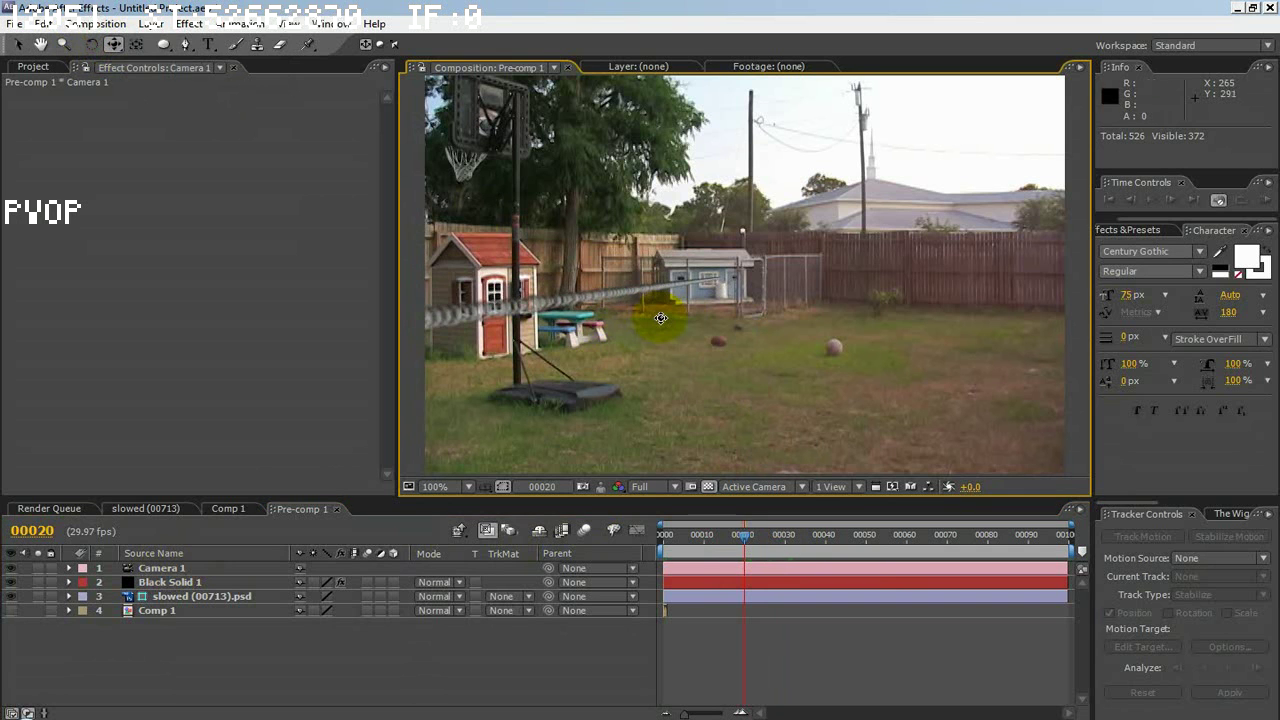
Orbit the camera in Pre-comp 1 around the smoke trail and check the result in the slowed (00713) composition
{"action": "left_click_drag", "start_coordinate": [112, 43], "coordinate": [175, 58]}
{"action": "mouse_move", "coordinate": [640, 238]}
{"action": "left_mouse_down"}
{"action": "mouse_move", "coordinate": [615, 229]}
{"action": "mouse_move", "coordinate": [749, 271]}
{"action": "mouse_move", "coordinate": [703, 271]}
{"action": "mouse_move", "coordinate": [696, 251]}
{"action": "mouse_move", "coordinate": [652, 242]}
{"action": "left_mouse_up"}
{"action": "mouse_move", "coordinate": [695, 538]}
{"action": "left_mouse_down"}
{"action": "mouse_move", "coordinate": [806, 543]}
{"action": "mouse_move", "coordinate": [712, 543]}
{"action": "left_mouse_up"}
{"action": "left_click_drag", "start_coordinate": [625, 427], "coordinate": [631, 435]}
{"action": "mouse_move", "coordinate": [693, 531]}
{"action": "left_mouse_down"}
{"action": "mouse_move", "coordinate": [737, 557]}
{"action": "mouse_move", "coordinate": [853, 563]}
{"action": "mouse_move", "coordinate": [662, 569]}
{"action": "mouse_move", "coordinate": [777, 560]}
{"action": "mouse_move", "coordinate": [720, 568]}
{"action": "left_mouse_up"}
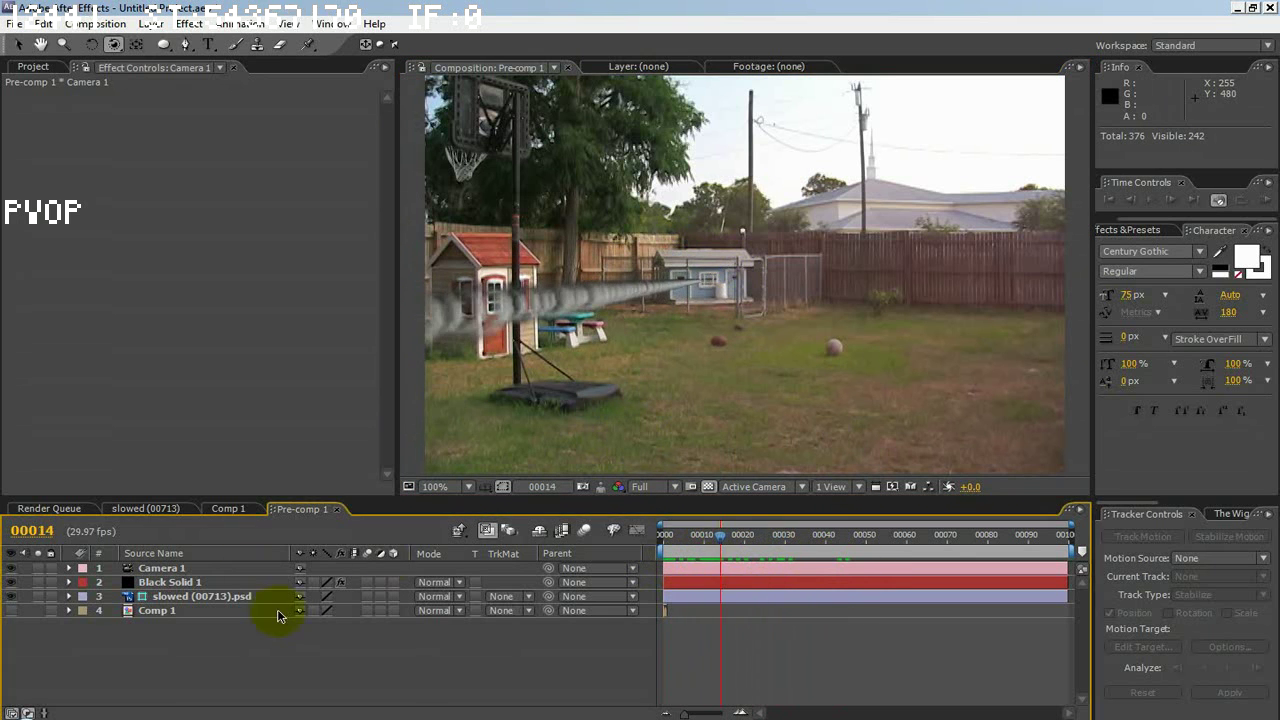
{"action": "left_click", "coordinate": [163, 513]}
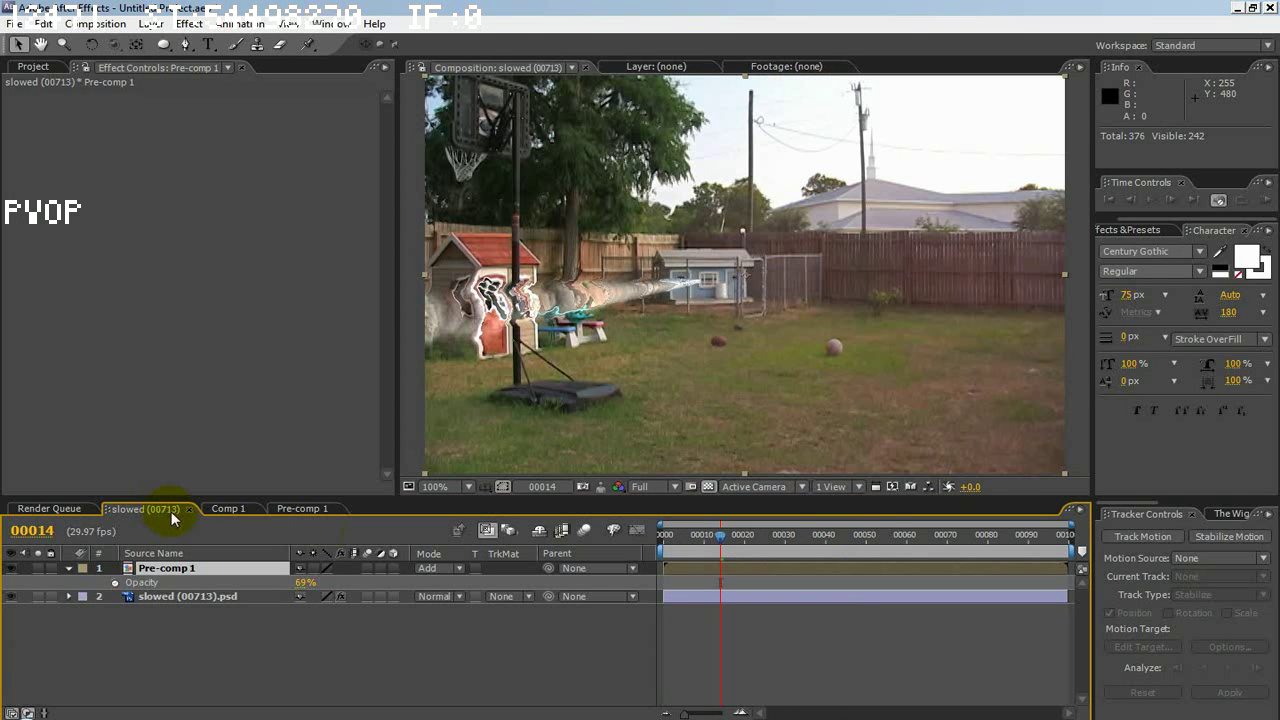
{"action": "mouse_move", "coordinate": [697, 538]}
{"action": "left_mouse_down"}
{"action": "mouse_move", "coordinate": [814, 537]}
{"action": "mouse_move", "coordinate": [644, 561]}
{"action": "mouse_move", "coordinate": [771, 543]}
{"action": "mouse_move", "coordinate": [688, 540]}
{"action": "mouse_move", "coordinate": [777, 543]}
{"action": "mouse_move", "coordinate": [648, 545]}
{"action": "mouse_move", "coordinate": [694, 534]}
{"action": "left_mouse_up"}
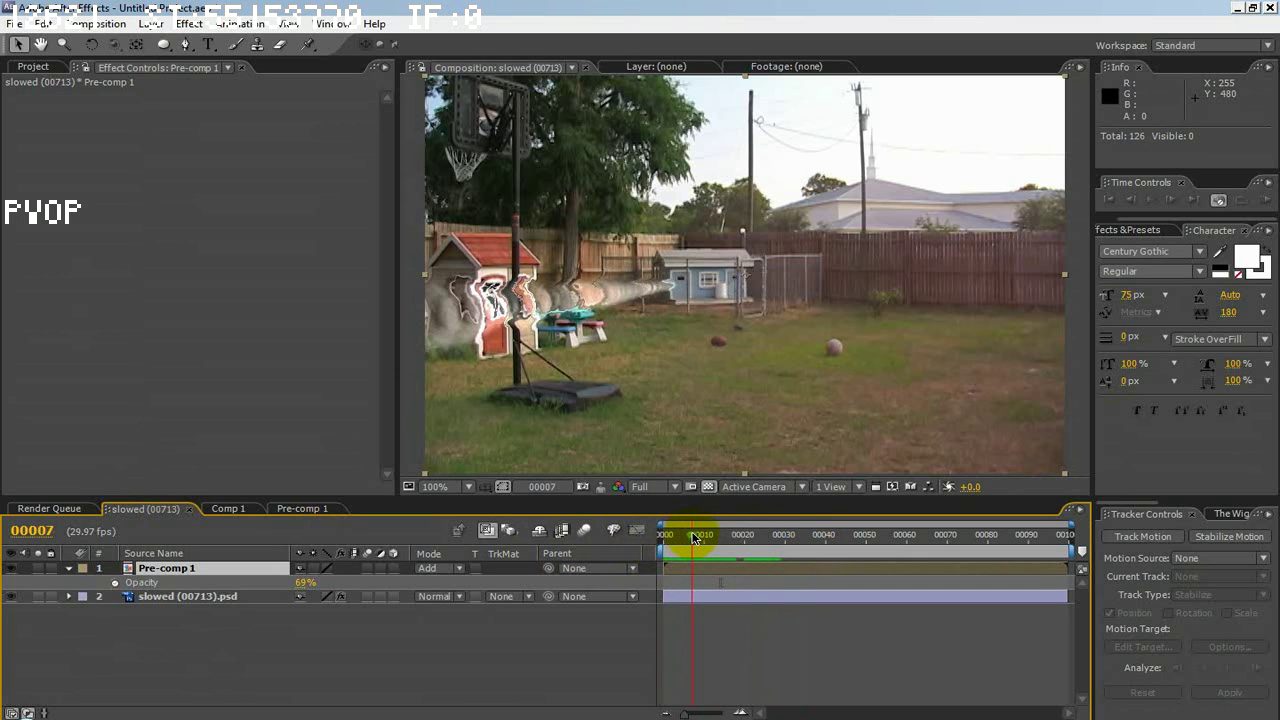
View the smoke ring in Comp 1 at frame 0 and place the Comp 1 timeline after Pre-comp 1
{"action": "left_click", "coordinate": [143, 85]}
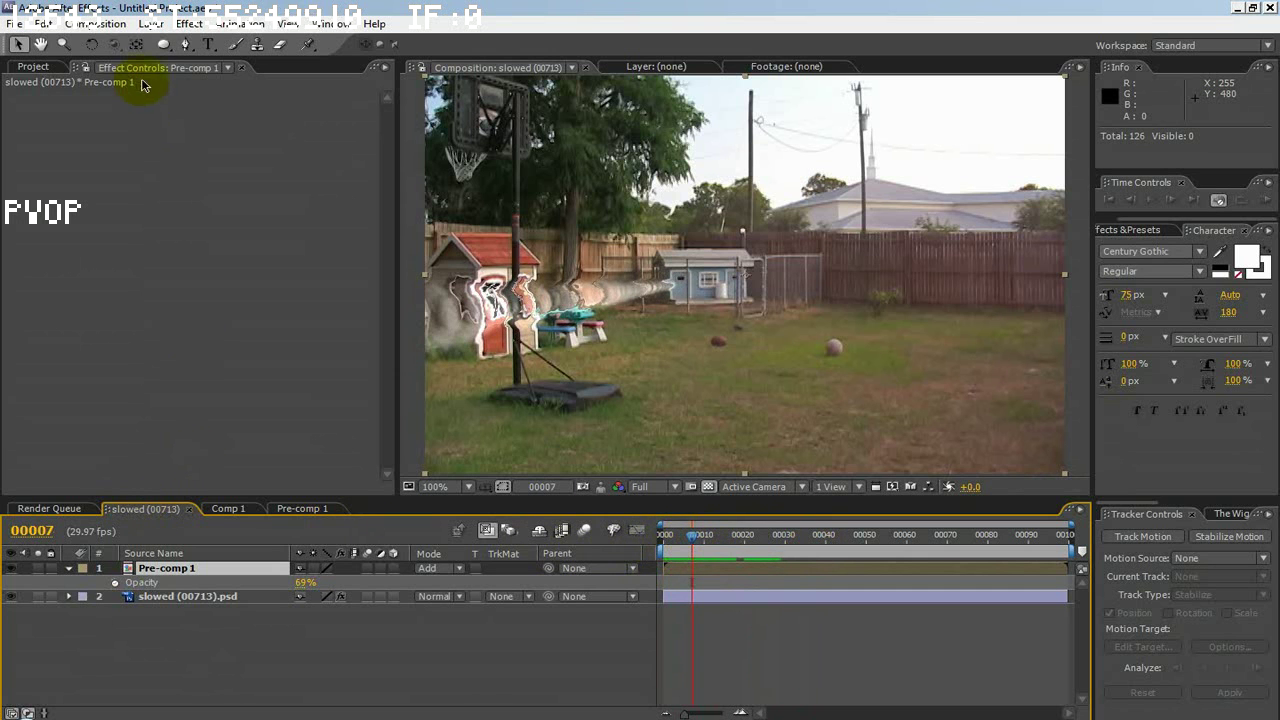
{"action": "left_click", "coordinate": [252, 512]}
{"action": "left_click", "coordinate": [506, 432]}
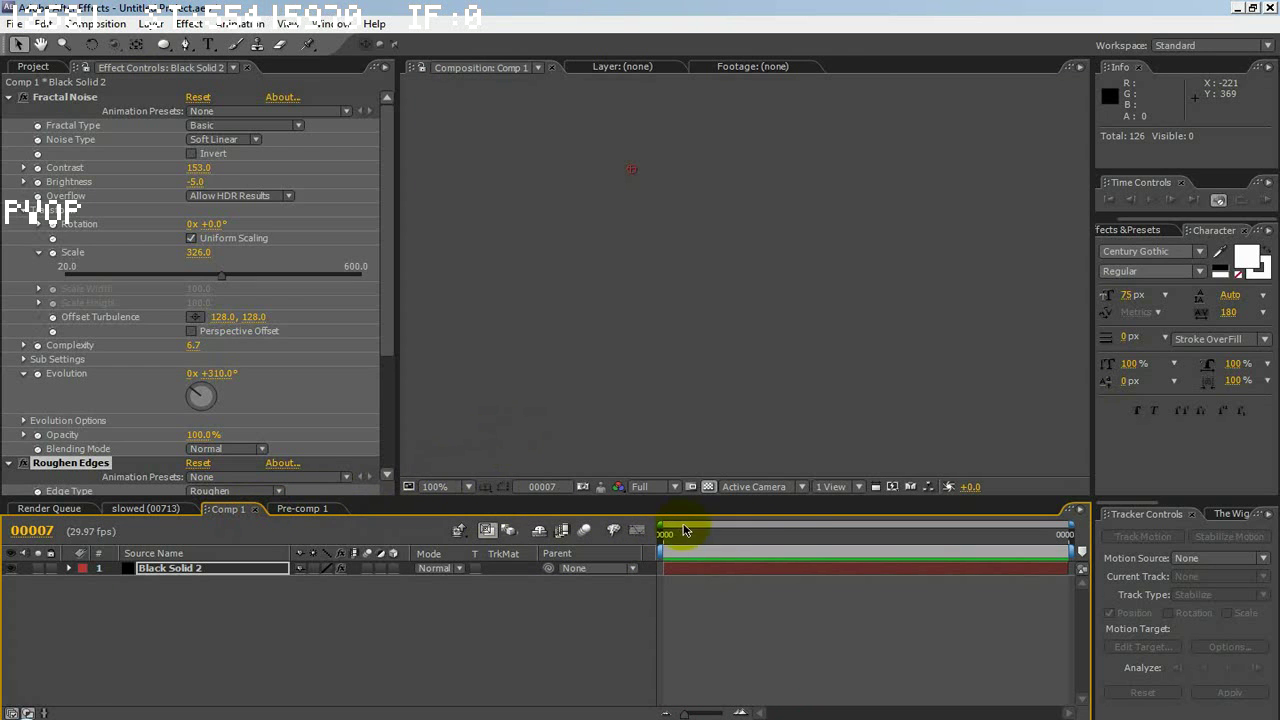
{"action": "left_click", "coordinate": [740, 529]}
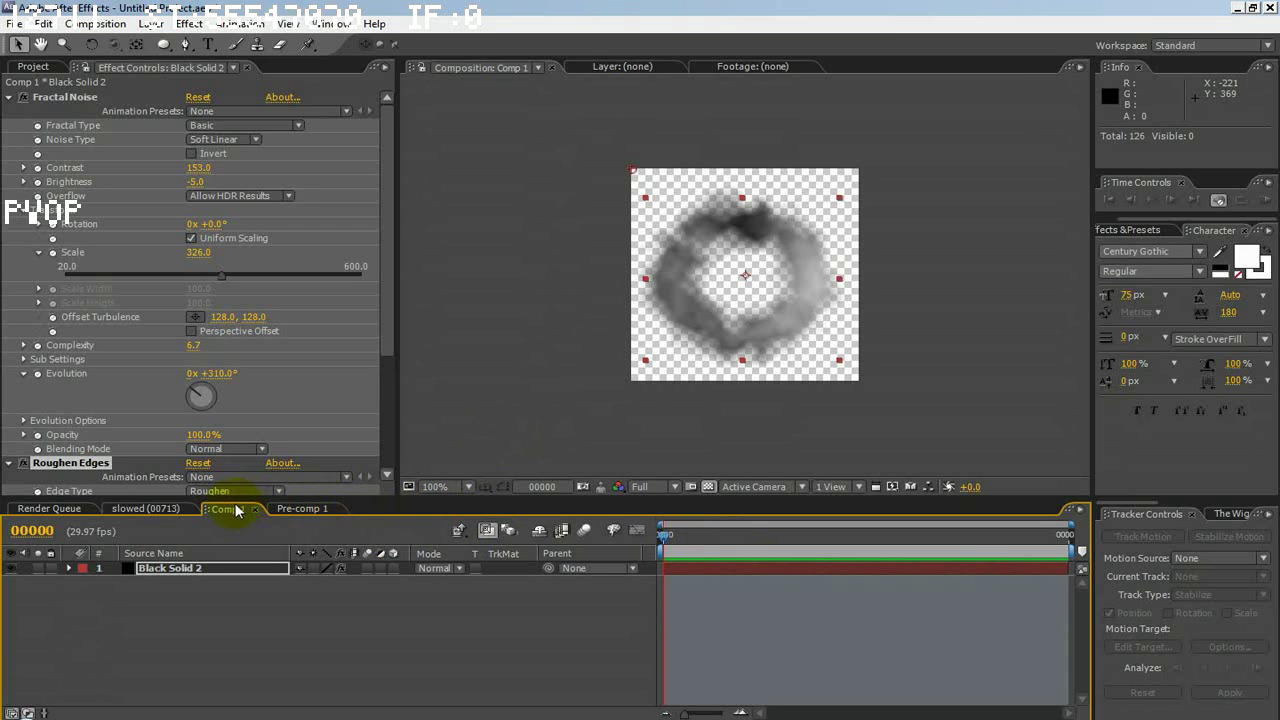
{"action": "left_click_drag", "start_coordinate": [262, 512], "coordinate": [375, 515]}
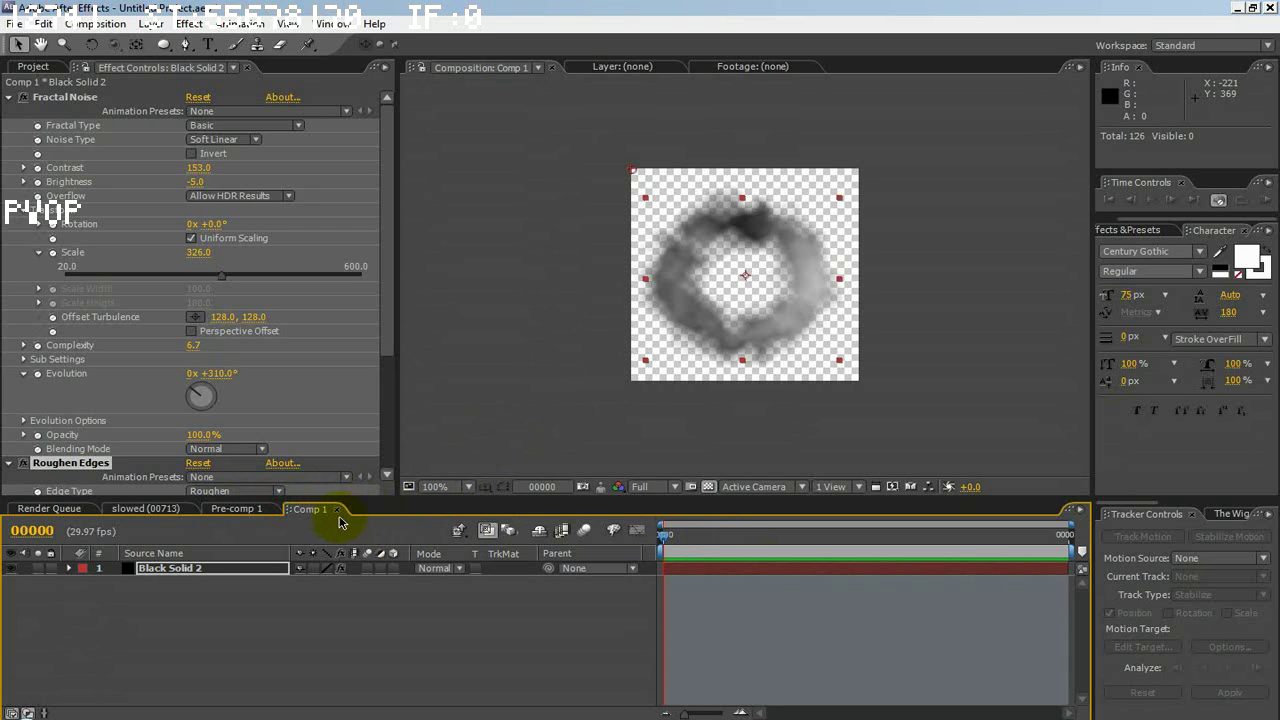
Orbit the Pre-comp 1 camera back to a narrower side view of the trail and check frame 10 in slowed (00713)
{"action": "left_click", "coordinate": [239, 509]}
{"action": "left_click_drag", "start_coordinate": [665, 535], "coordinate": [733, 536]}
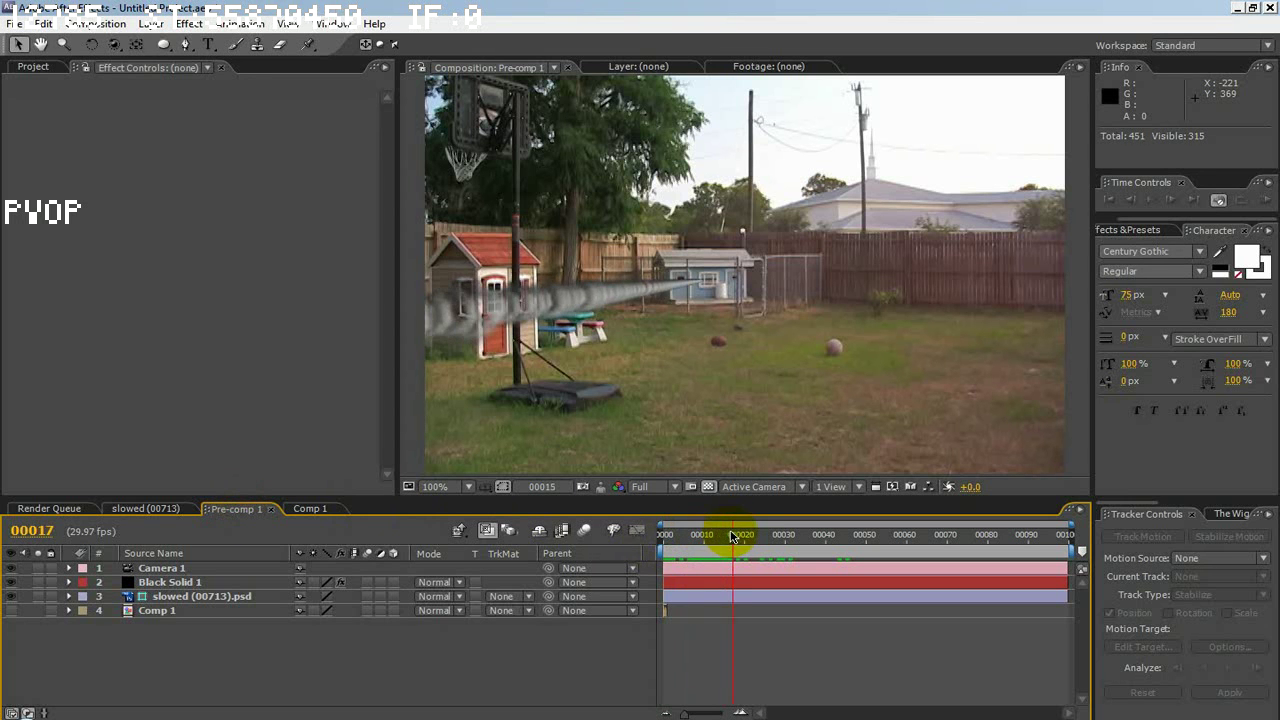
{"action": "left_click", "coordinate": [113, 44]}
{"action": "left_click_drag", "start_coordinate": [616, 291], "coordinate": [602, 292]}
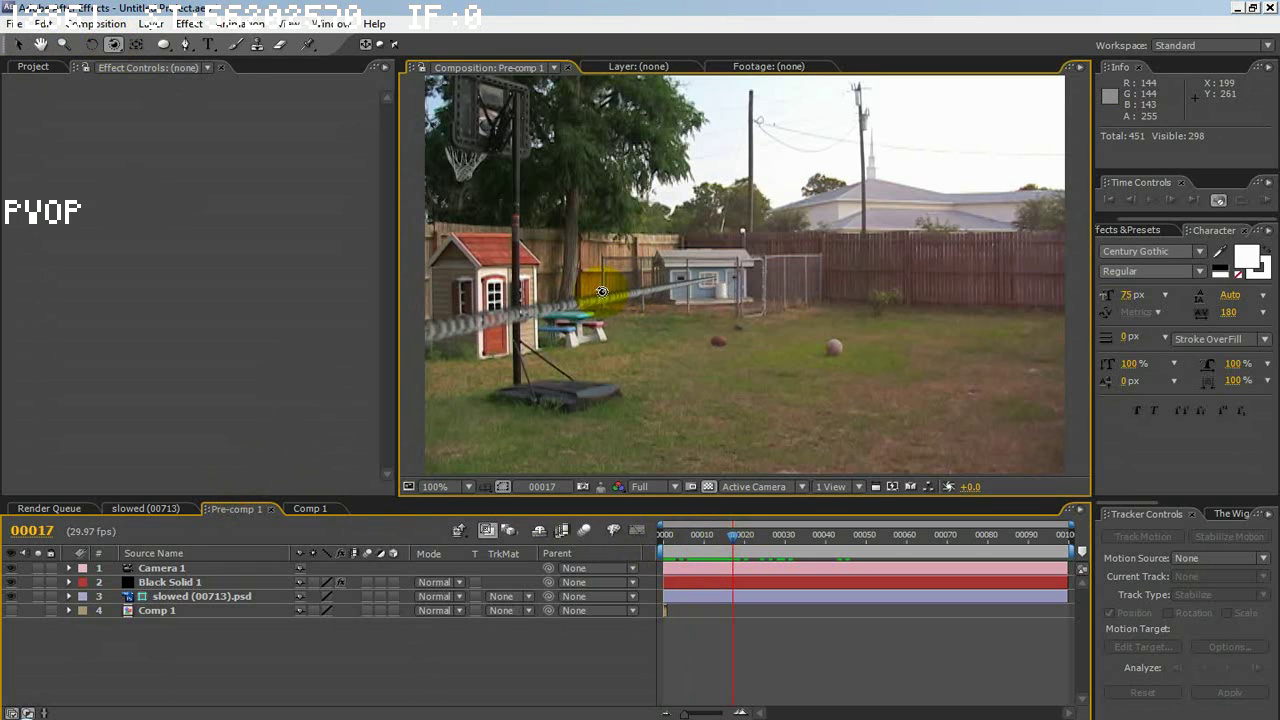
{"action": "left_click_drag", "start_coordinate": [560, 351], "coordinate": [552, 330]}
{"action": "mouse_move", "coordinate": [697, 535]}
{"action": "left_mouse_down"}
{"action": "mouse_move", "coordinate": [809, 545]}
{"action": "mouse_move", "coordinate": [663, 543]}
{"action": "mouse_move", "coordinate": [777, 540]}
{"action": "mouse_move", "coordinate": [676, 533]}
{"action": "mouse_move", "coordinate": [770, 521]}
{"action": "mouse_move", "coordinate": [672, 522]}
{"action": "mouse_move", "coordinate": [705, 516]}
{"action": "left_mouse_up"}
{"action": "left_click", "coordinate": [160, 508]}
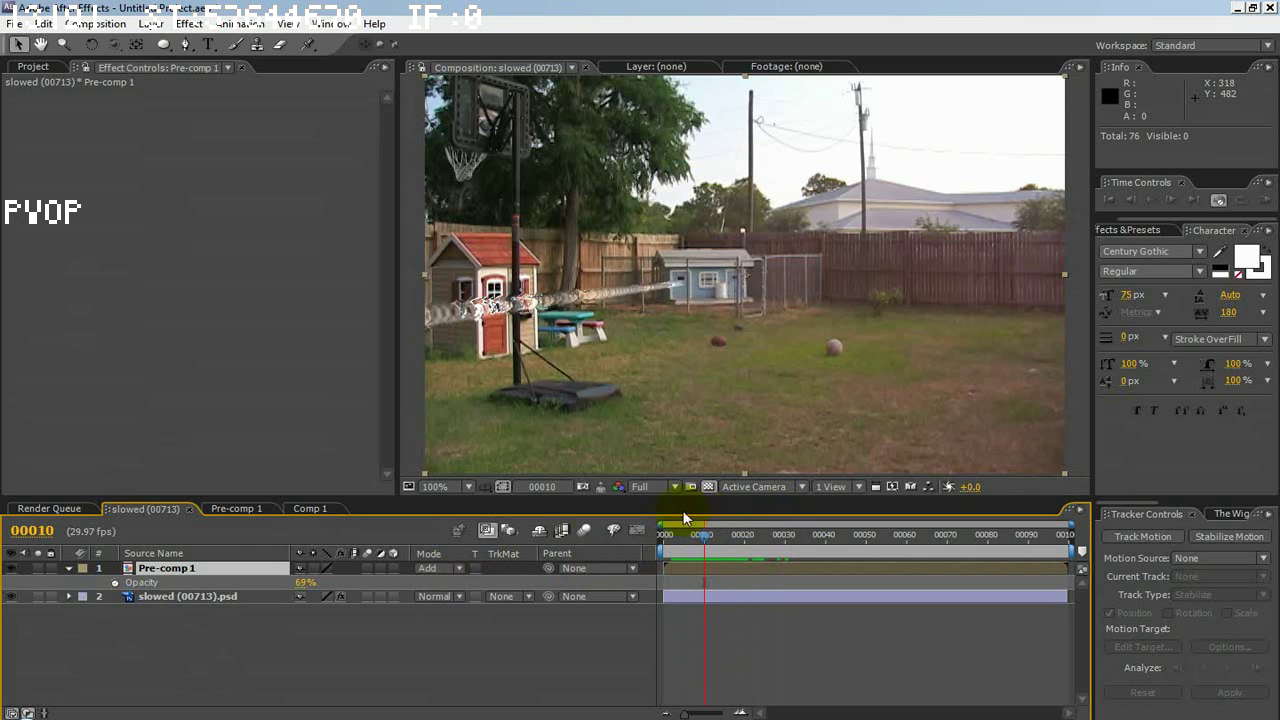
In Pre-comp 1, set Particular's Particles/sec to 821 and Direction Spread to 0 on Black Solid 1
{"action": "left_click", "coordinate": [224, 508]}
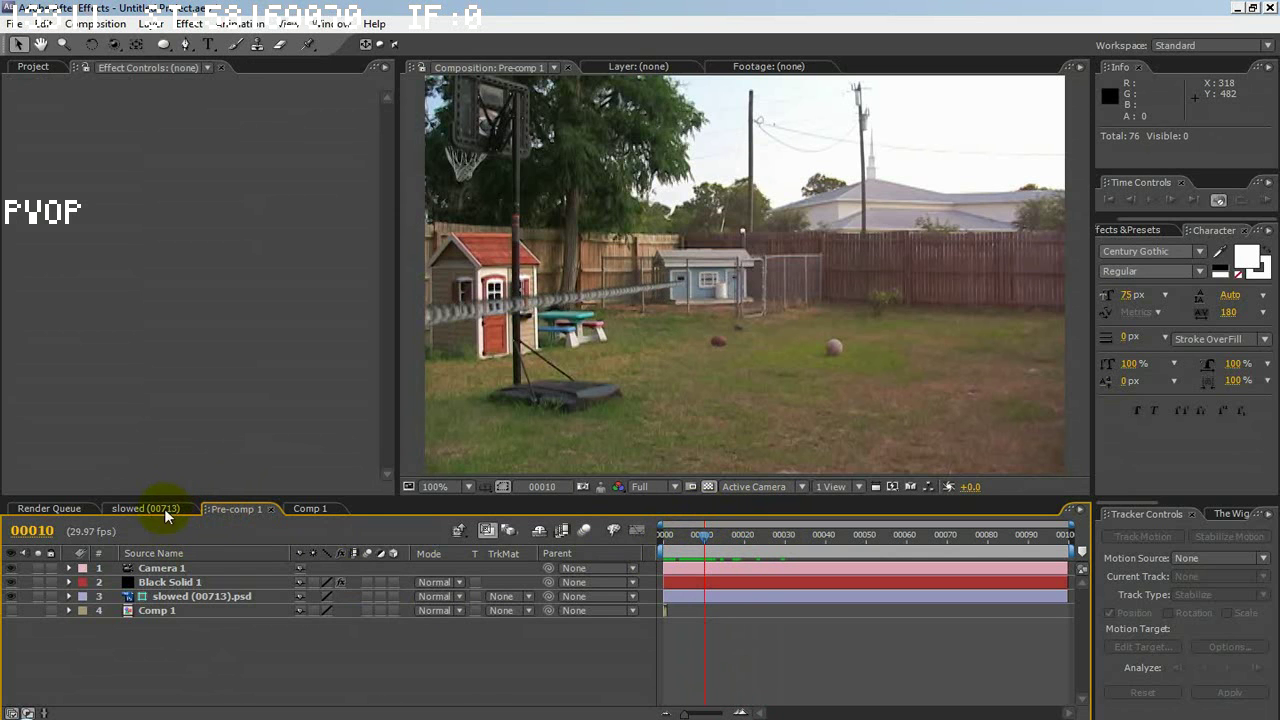
{"action": "left_click", "coordinate": [191, 586]}
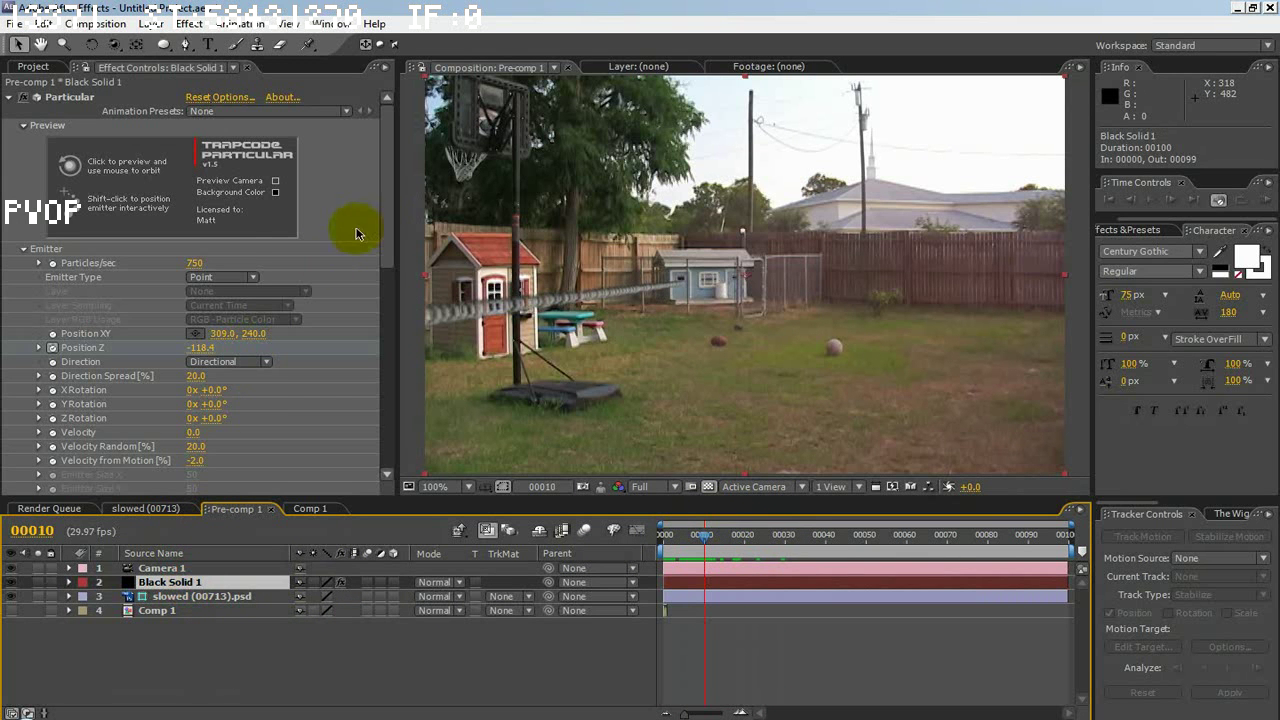
{"action": "left_click_drag", "start_coordinate": [196, 263], "coordinate": [382, 376]}
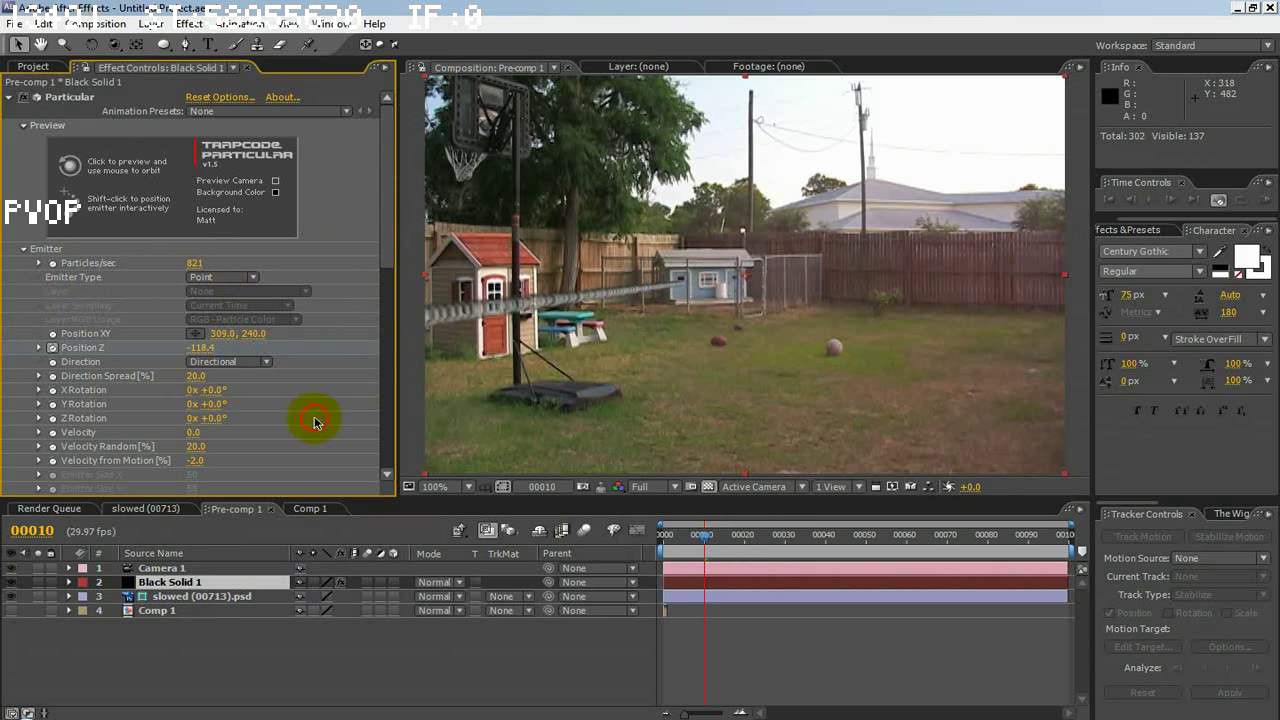
{"action": "left_click_drag", "start_coordinate": [191, 376], "coordinate": [107, 377]}
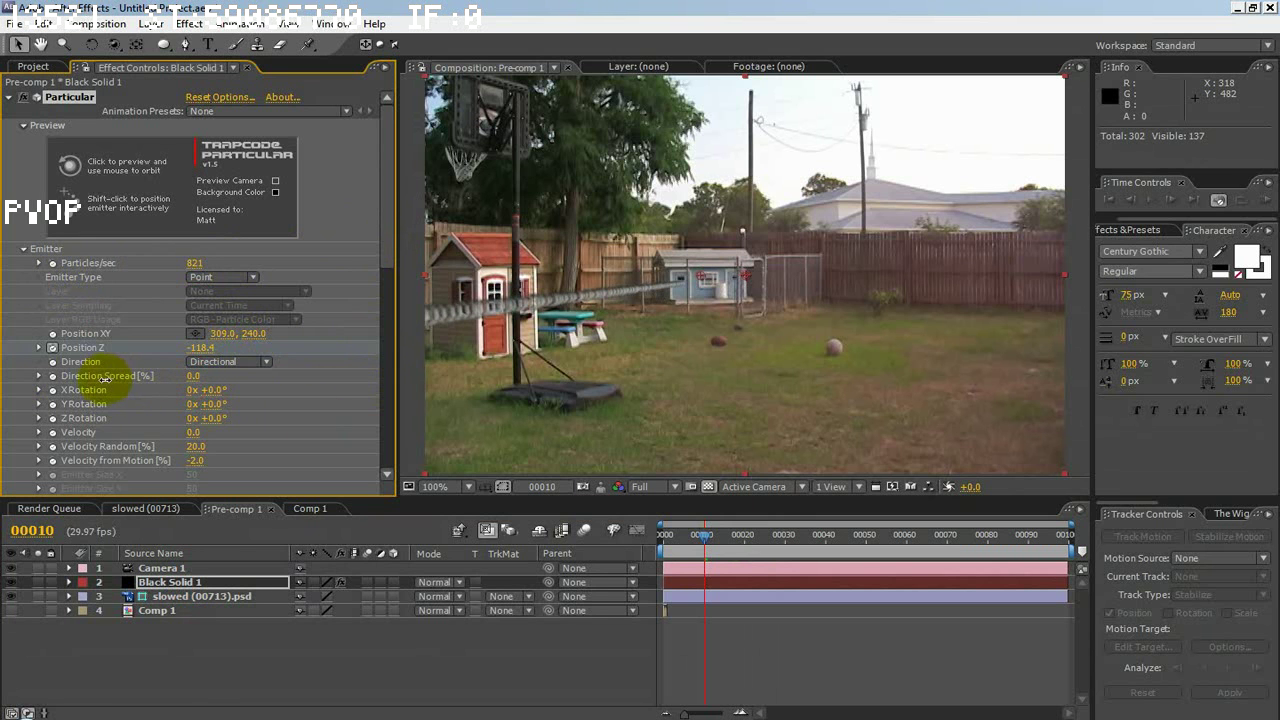
Change Particular's Set Color option for the particles to Random from Gradient
{"action": "left_click_drag", "start_coordinate": [388, 244], "coordinate": [357, 480]}
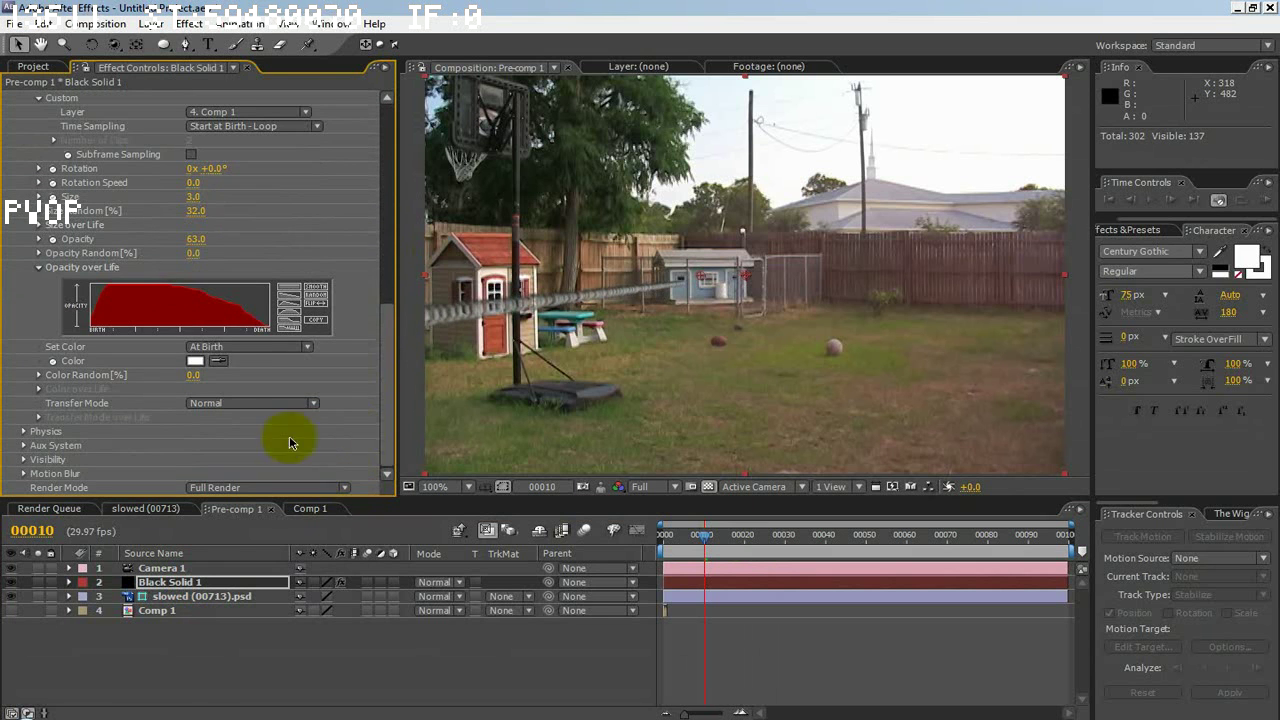
{"action": "left_click", "coordinate": [217, 361]}
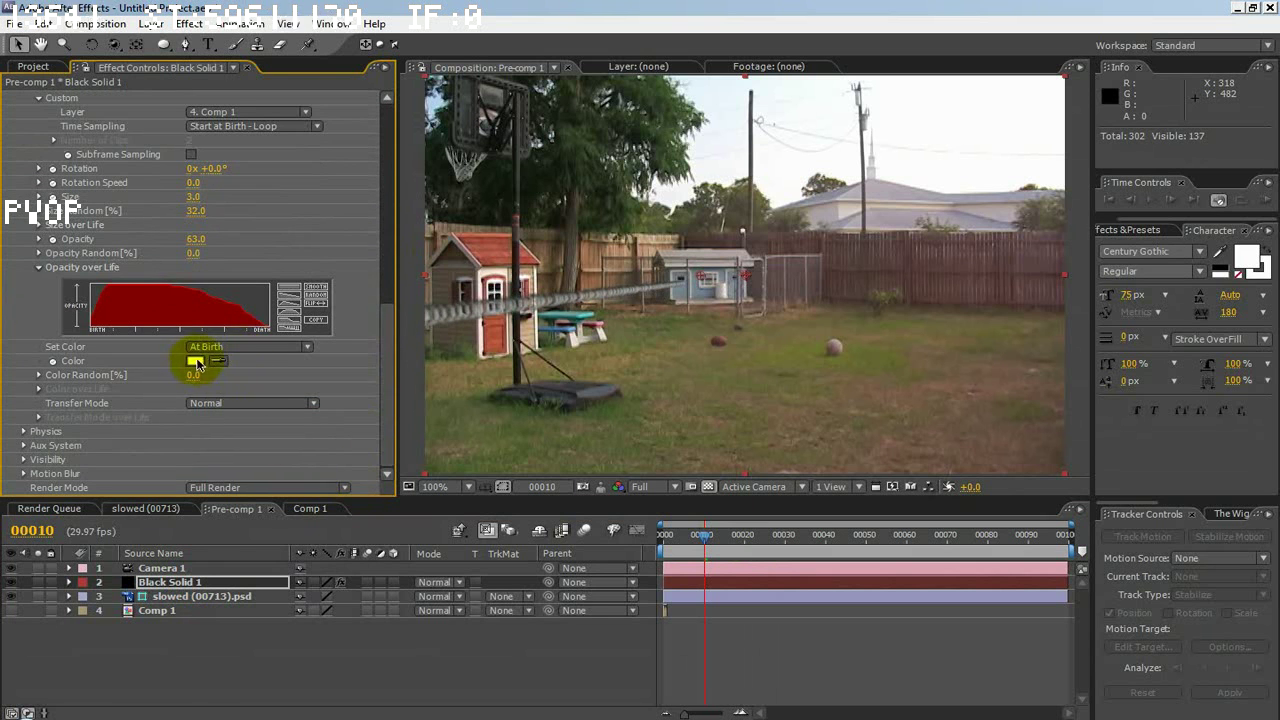
{"action": "left_click", "coordinate": [224, 350]}
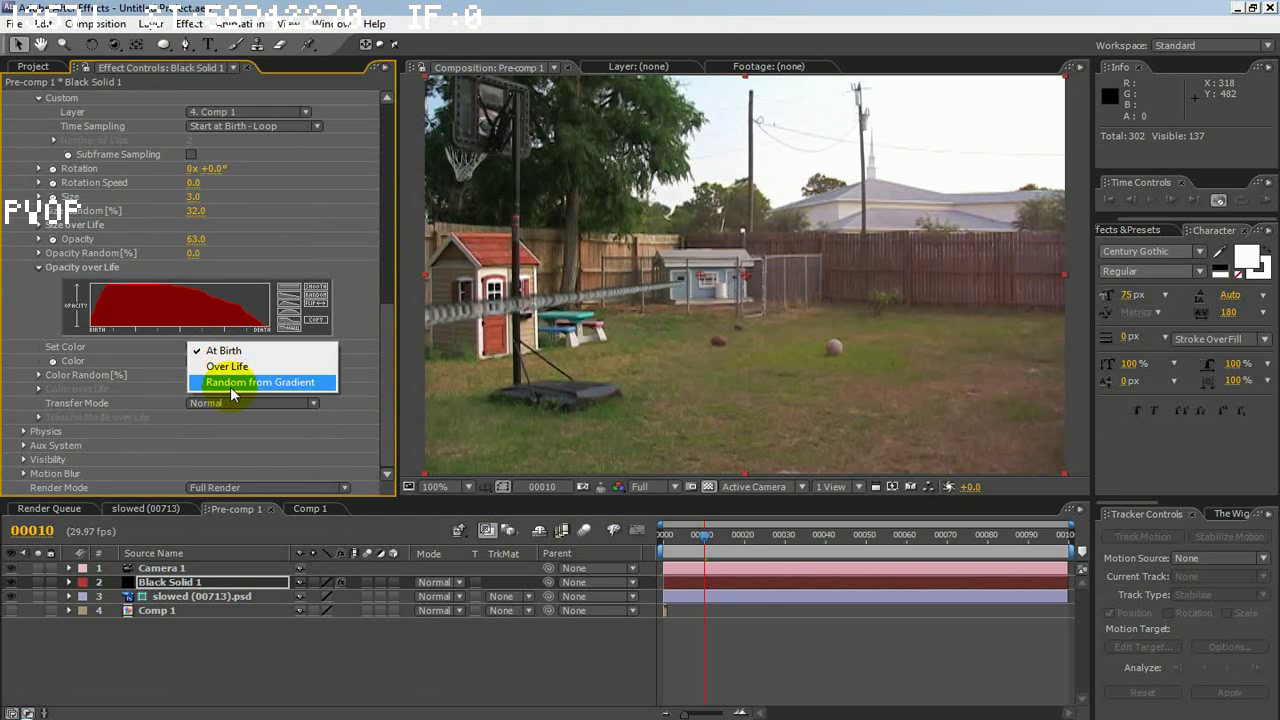
{"action": "left_click", "coordinate": [232, 384]}
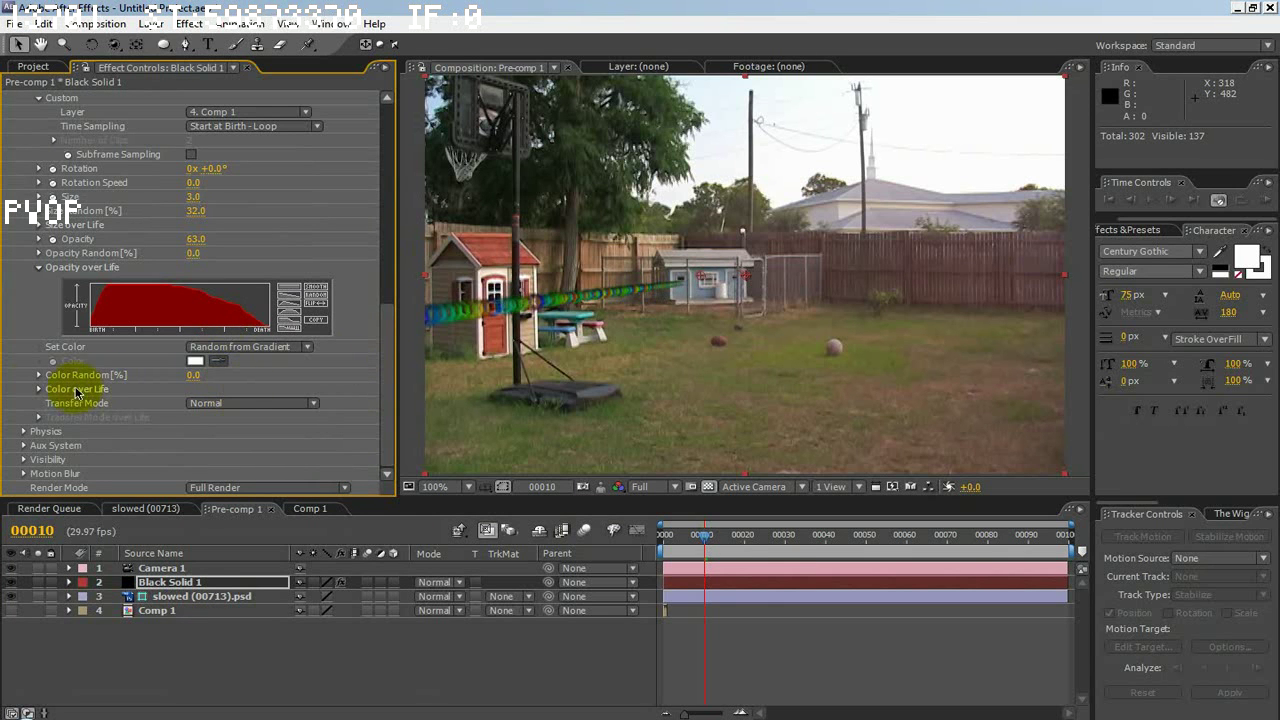
Apply the green preset gradient to Color over Life and move its two color stops outward toward birth and death
{"action": "left_click", "coordinate": [40, 390]}
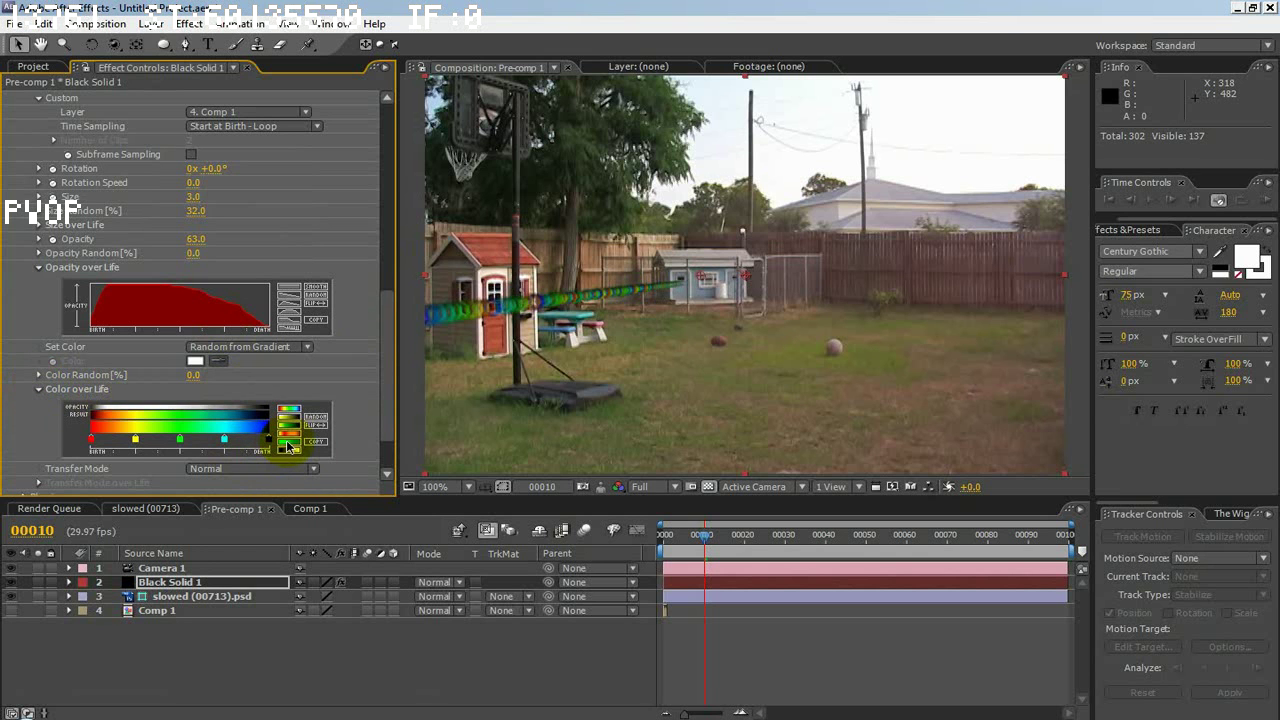
{"action": "left_click", "coordinate": [287, 446]}
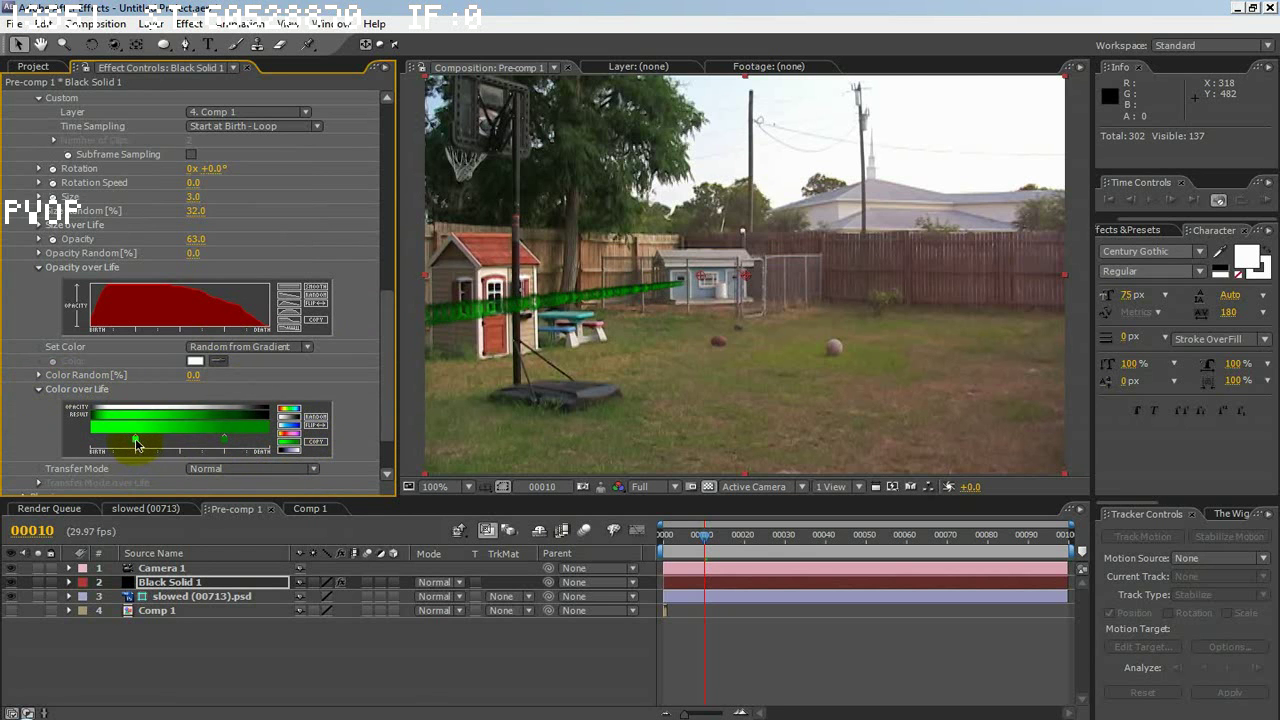
{"action": "left_click_drag", "start_coordinate": [136, 441], "coordinate": [96, 441]}
{"action": "left_click_drag", "start_coordinate": [224, 441], "coordinate": [300, 444]}
In slowed (00713), set Pre-comp 1's opacity to 100% and add a Glow effect with its threshold at 39.2%
{"action": "left_click", "coordinate": [148, 509]}
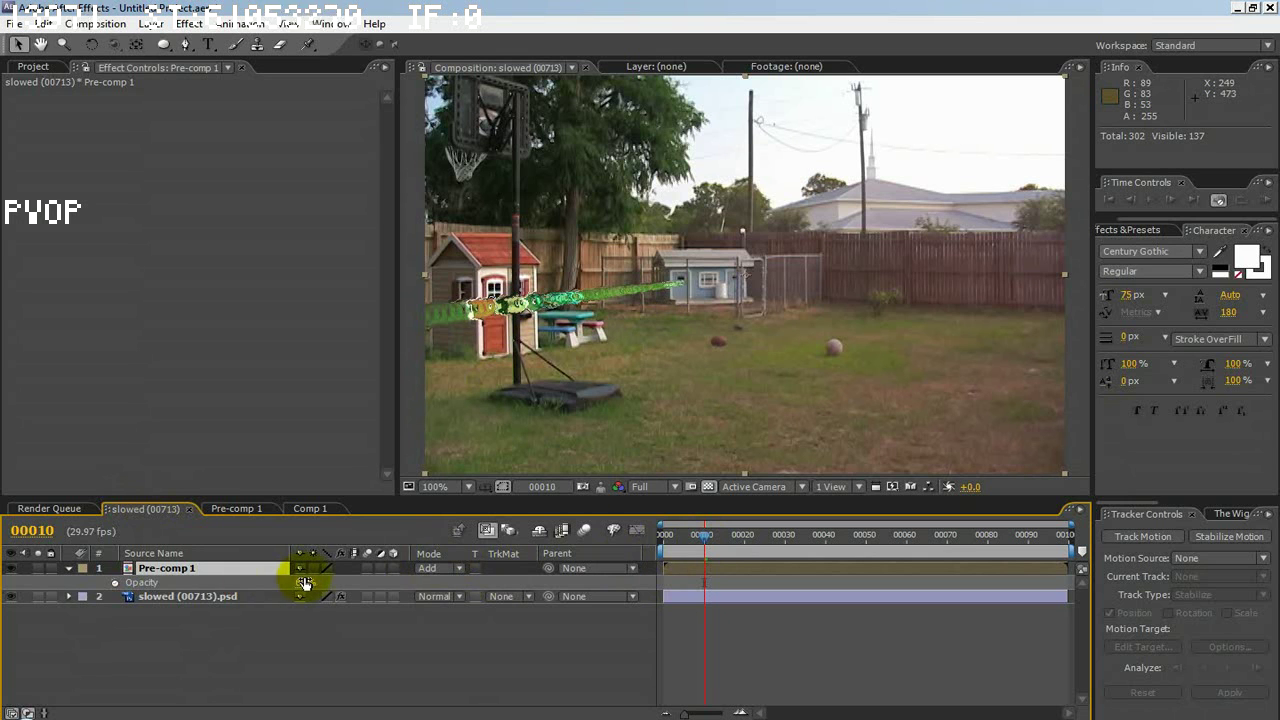
{"action": "left_click_drag", "start_coordinate": [300, 585], "coordinate": [757, 537]}
{"action": "right_click", "coordinate": [60, 289]}
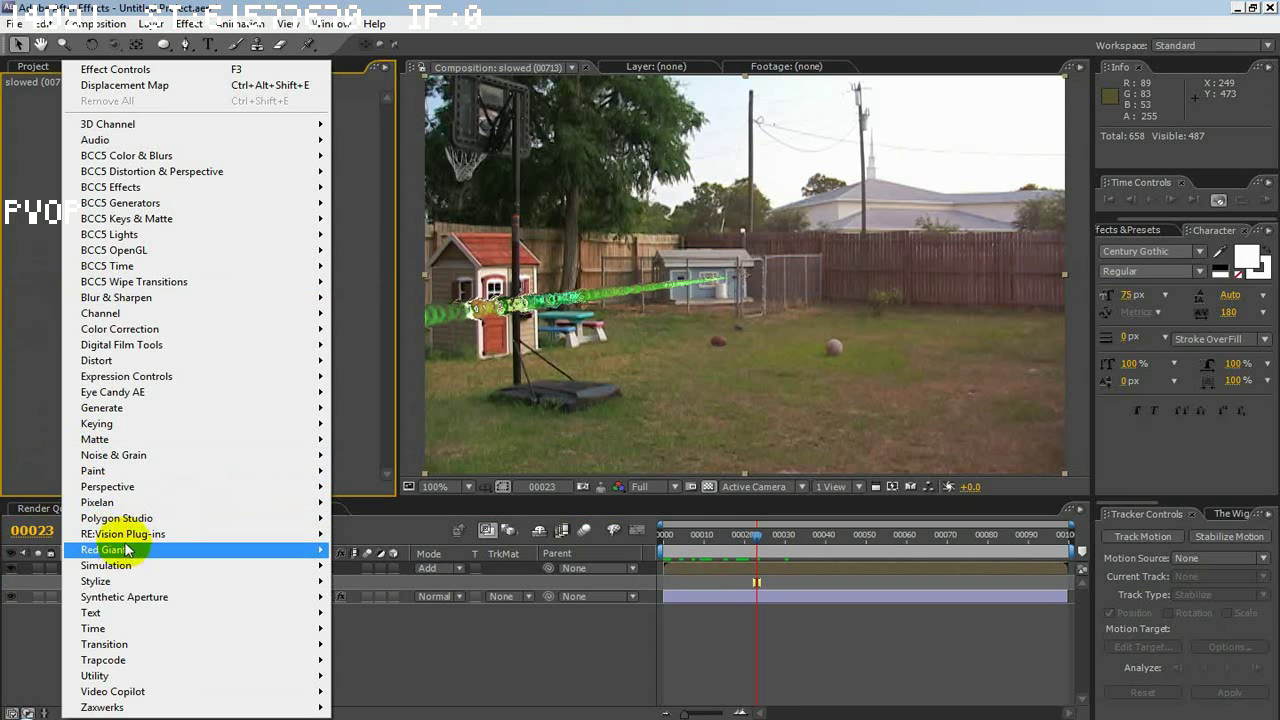
{"action": "mouse_move", "coordinate": [143, 585]}
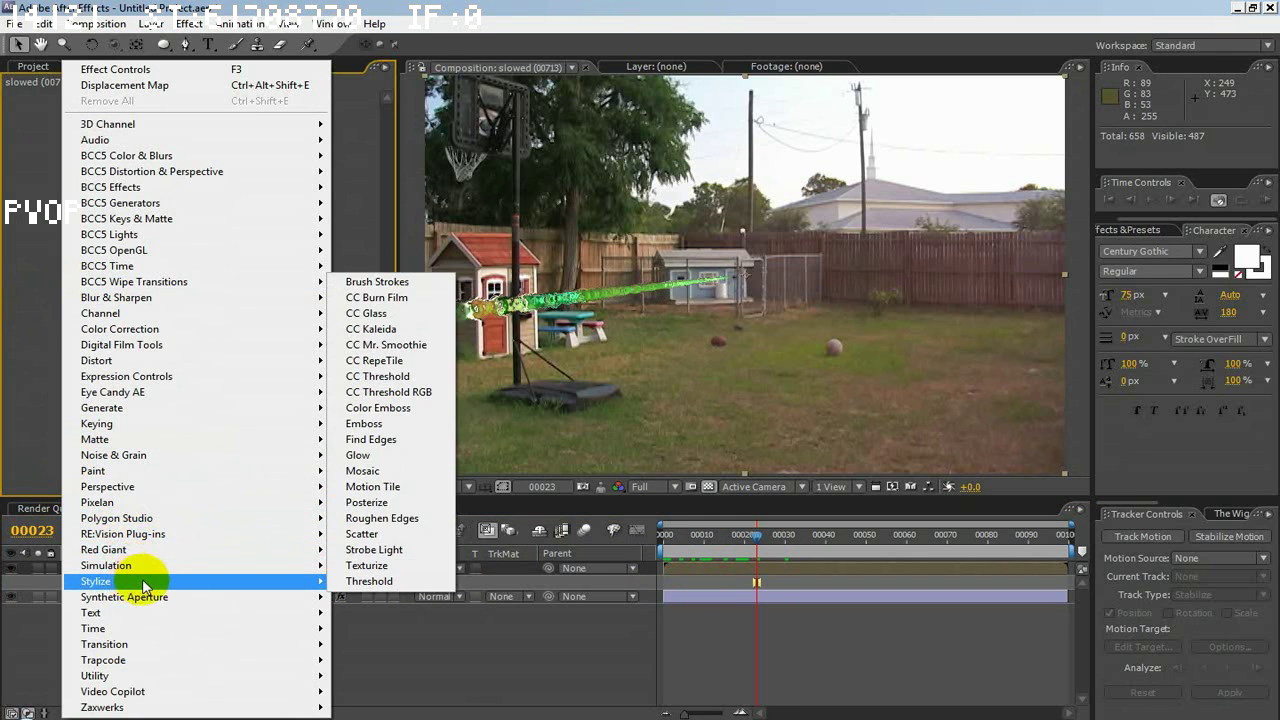
{"action": "left_click", "coordinate": [378, 455]}
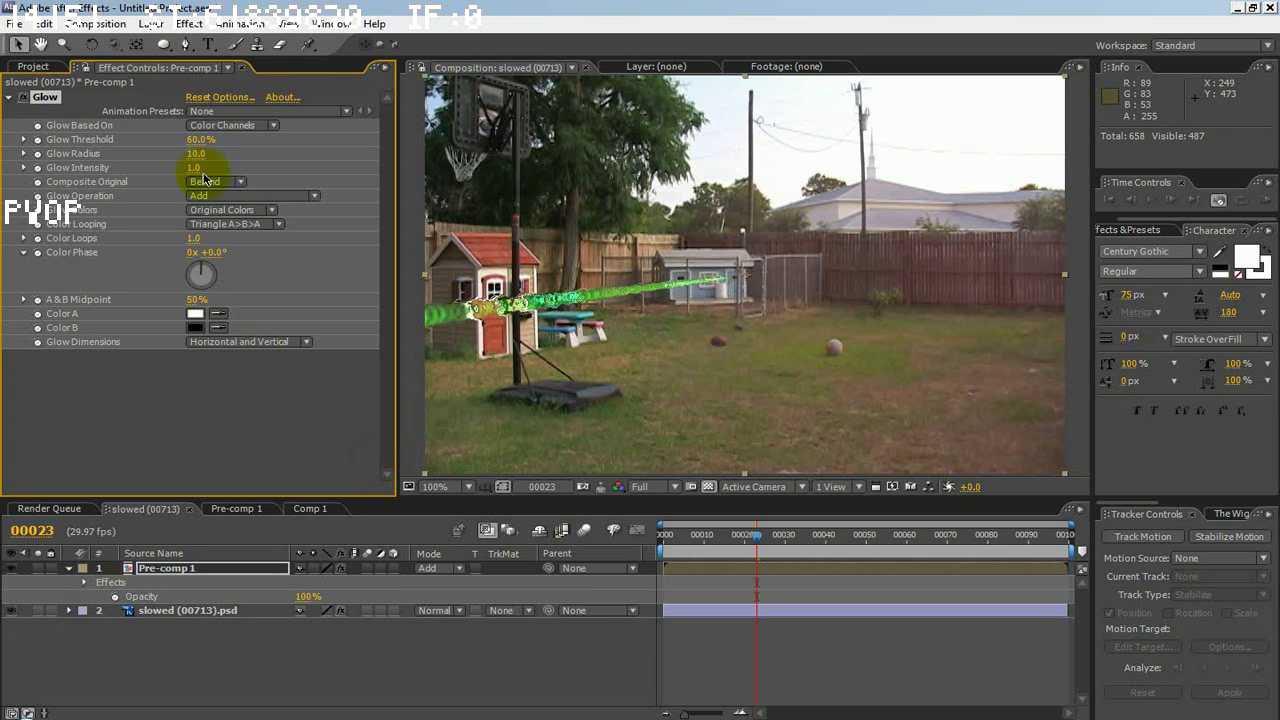
{"action": "mouse_move", "coordinate": [190, 170]}
{"action": "left_mouse_down"}
{"action": "mouse_move", "coordinate": [161, 165]}
{"action": "mouse_move", "coordinate": [213, 167]}
{"action": "mouse_move", "coordinate": [126, 142]}
{"action": "mouse_move", "coordinate": [240, 155]}
{"action": "mouse_move", "coordinate": [194, 158]}
{"action": "left_mouse_up"}
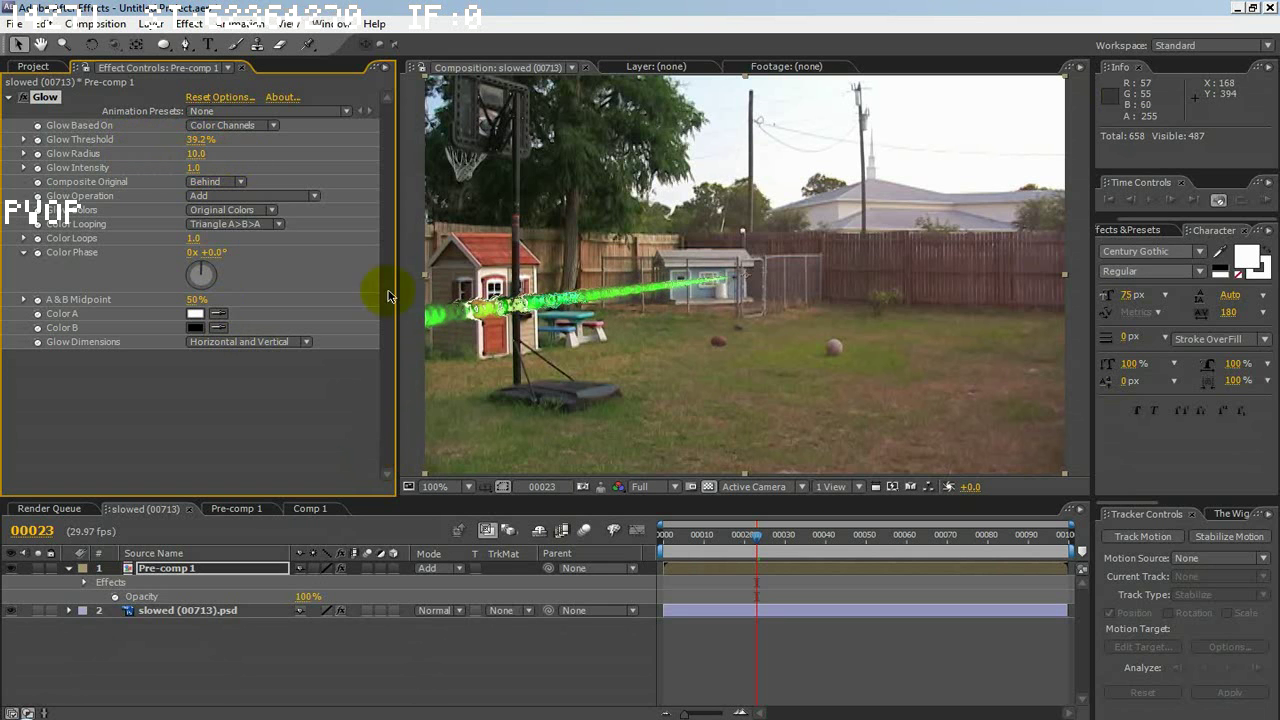
{"action": "mouse_move", "coordinate": [727, 537]}
{"action": "left_mouse_down"}
{"action": "mouse_move", "coordinate": [686, 543]}
{"action": "mouse_move", "coordinate": [828, 548]}
{"action": "mouse_move", "coordinate": [742, 541]}
{"action": "mouse_move", "coordinate": [689, 560]}
{"action": "mouse_move", "coordinate": [714, 551]}
{"action": "left_mouse_up"}
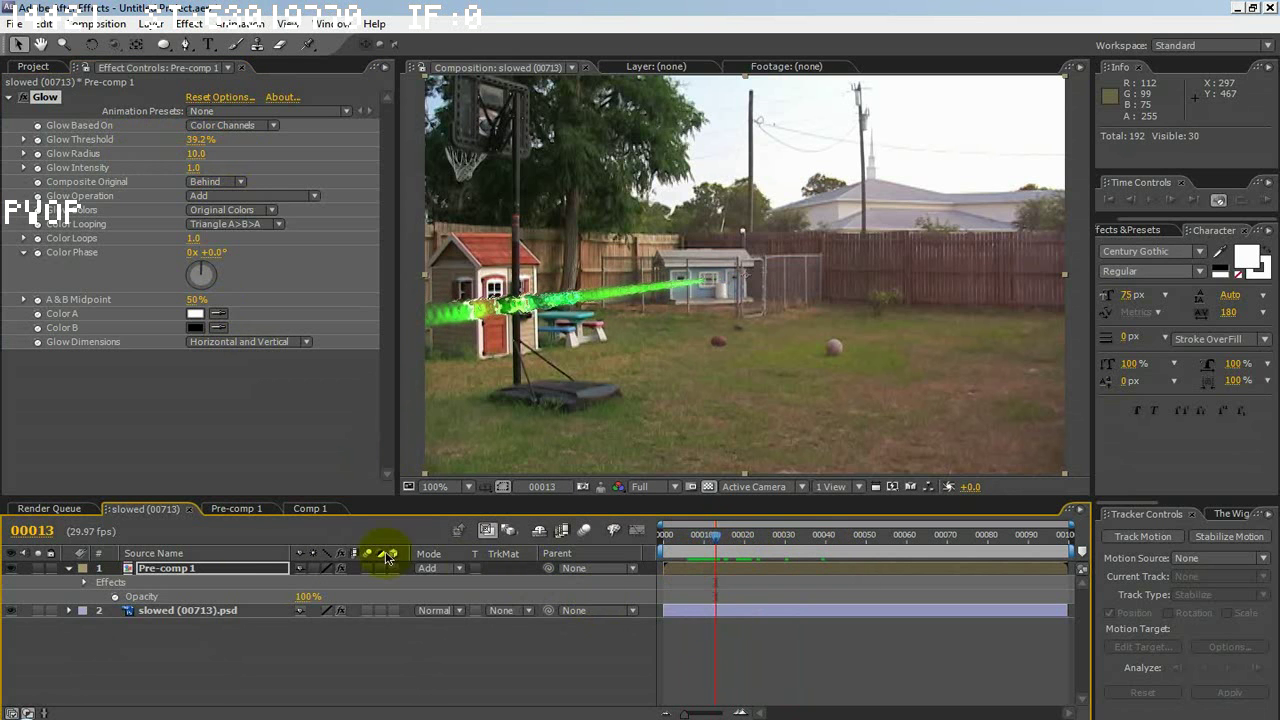
In Pre-comp 1, apply the white-to-black preset gradient to Particular's Color over Life and check the trail around frame 17 in slowed (00713)
{"action": "left_click", "coordinate": [230, 508]}
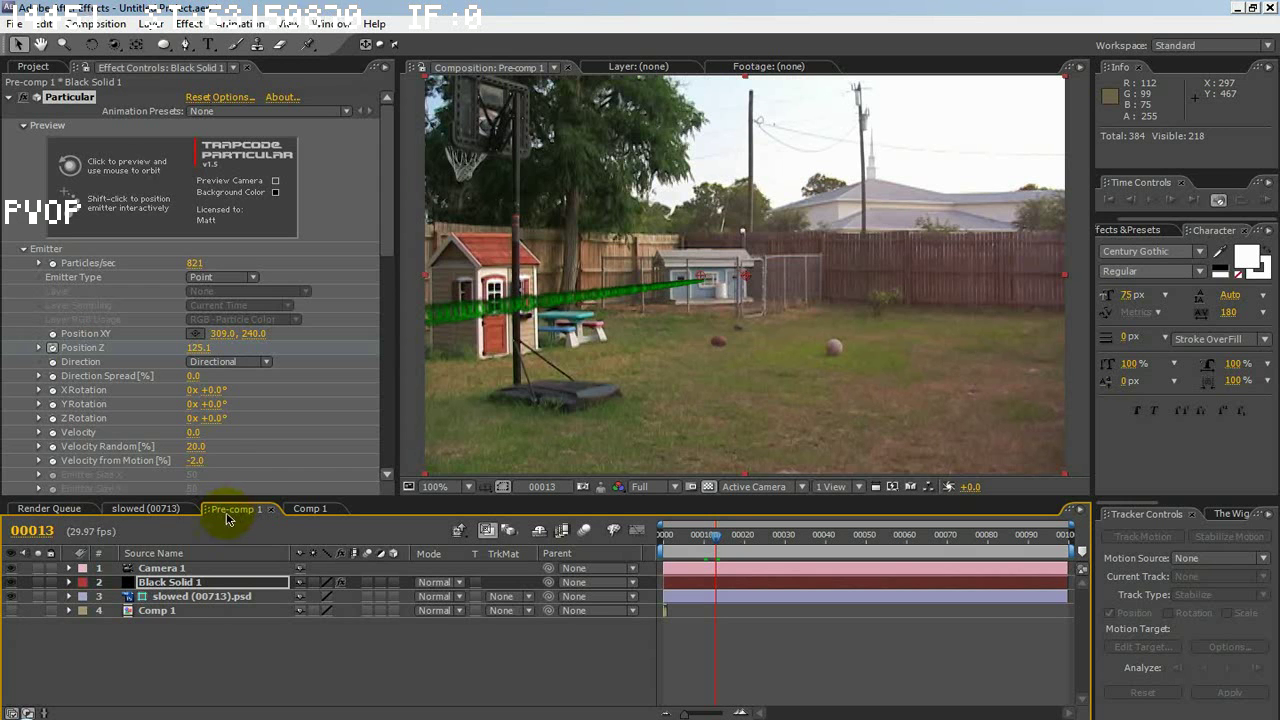
{"action": "left_click_drag", "start_coordinate": [381, 234], "coordinate": [416, 483]}
{"action": "left_click", "coordinate": [286, 356]}
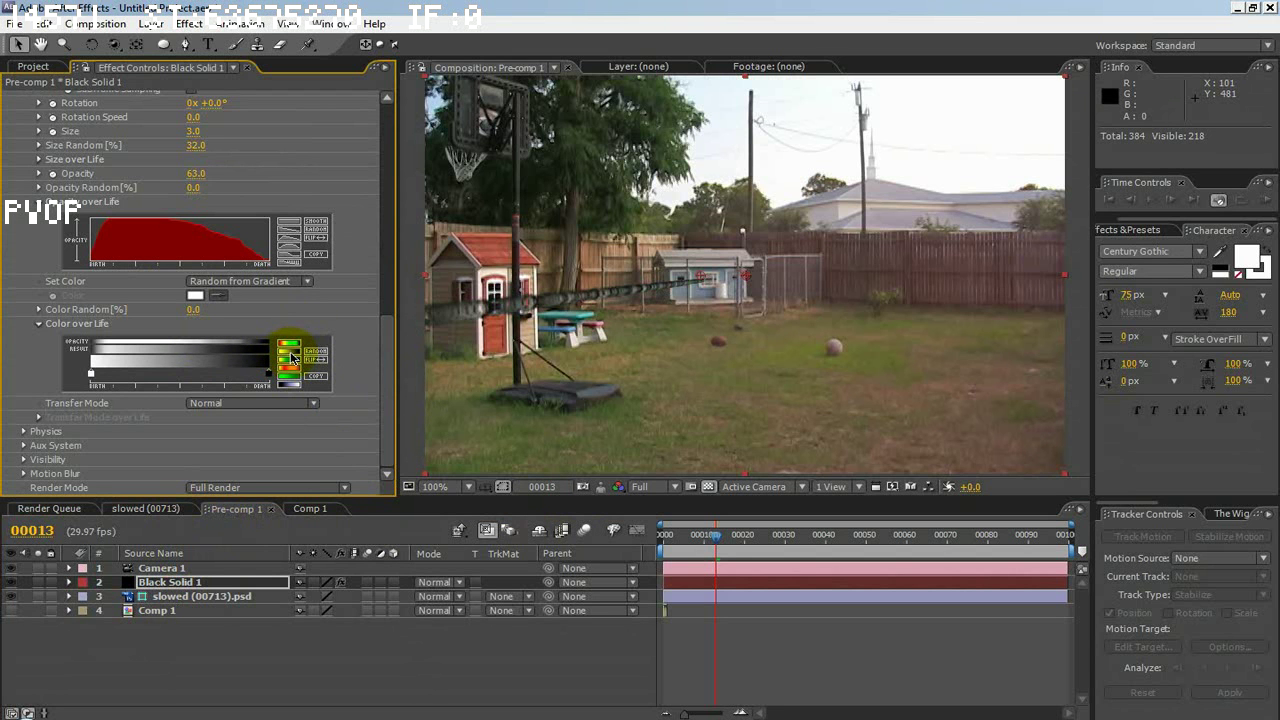
{"action": "left_click", "coordinate": [173, 509]}
{"action": "mouse_move", "coordinate": [701, 541]}
{"action": "left_mouse_down"}
{"action": "mouse_move", "coordinate": [811, 534]}
{"action": "mouse_move", "coordinate": [733, 540]}
{"action": "left_mouse_up"}
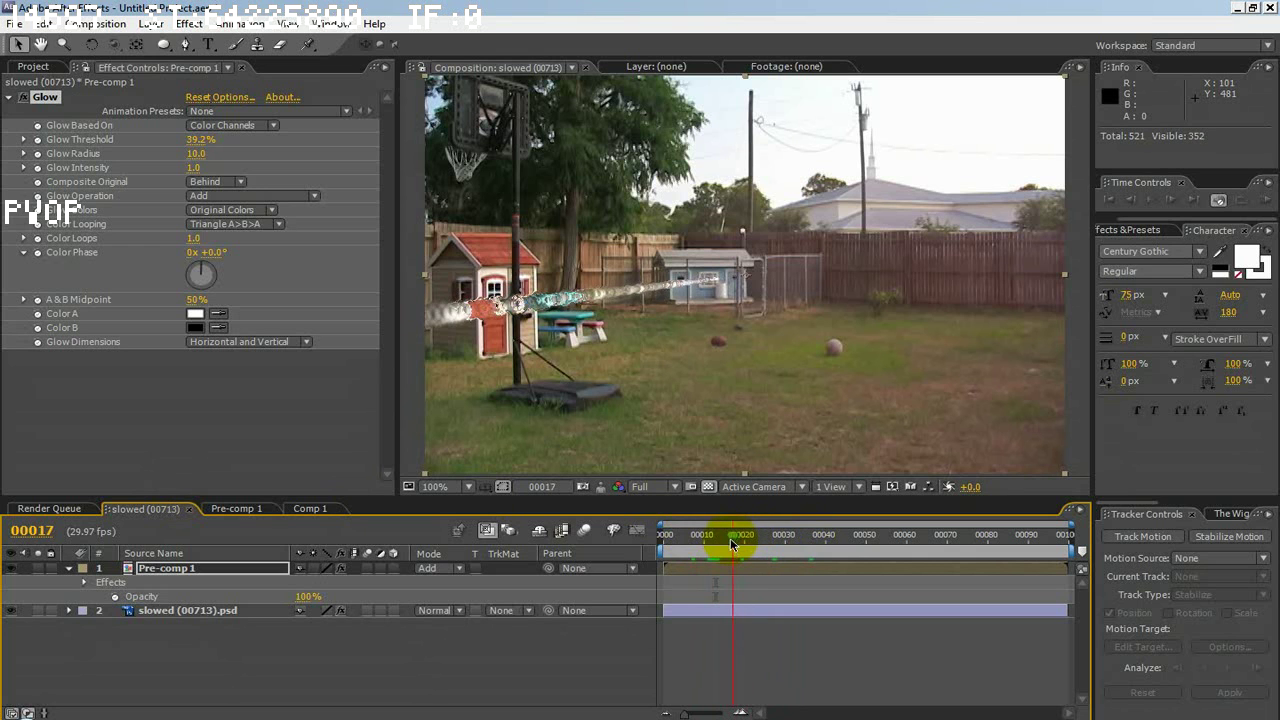
Disable Glow on Pre-comp 1 and set the layer's opacity to 88%, checking the trail at frame 19
{"action": "left_click", "coordinate": [24, 98]}
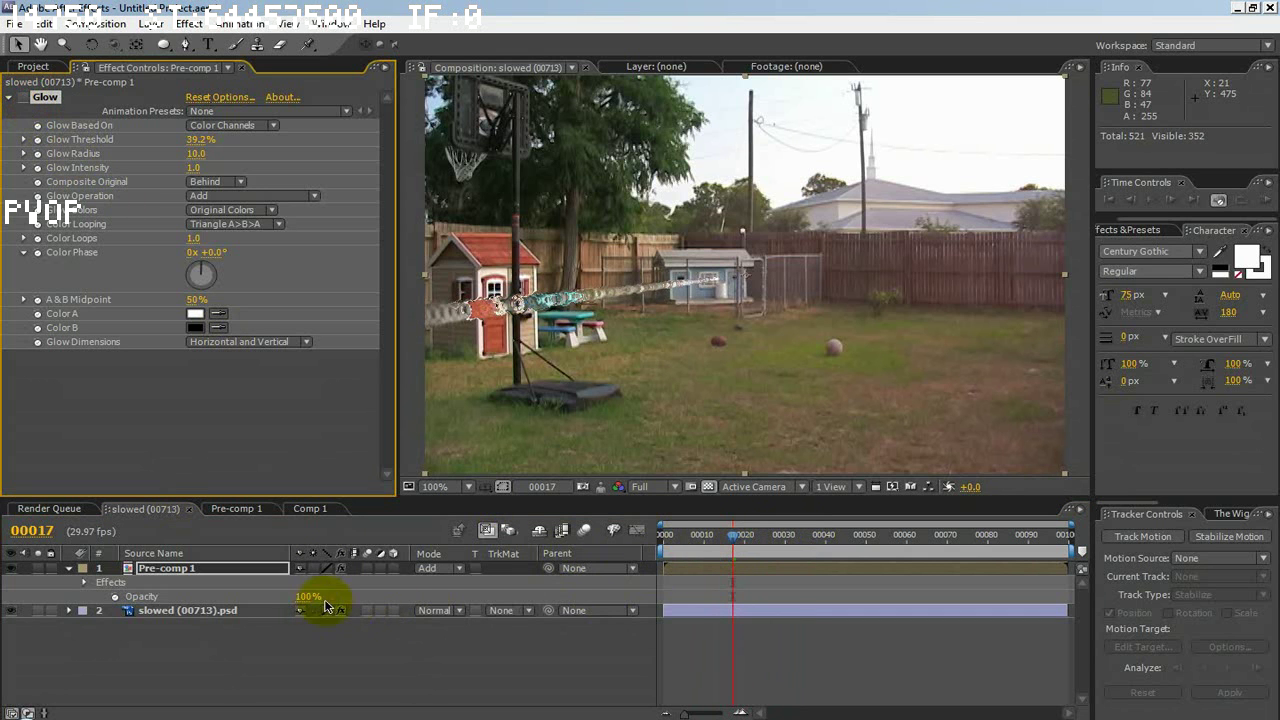
{"action": "mouse_move", "coordinate": [305, 597]}
{"action": "left_mouse_down"}
{"action": "mouse_move", "coordinate": [237, 597]}
{"action": "mouse_move", "coordinate": [305, 592]}
{"action": "mouse_move", "coordinate": [285, 595]}
{"action": "left_mouse_up"}
{"action": "left_click_drag", "start_coordinate": [690, 536], "coordinate": [740, 548]}
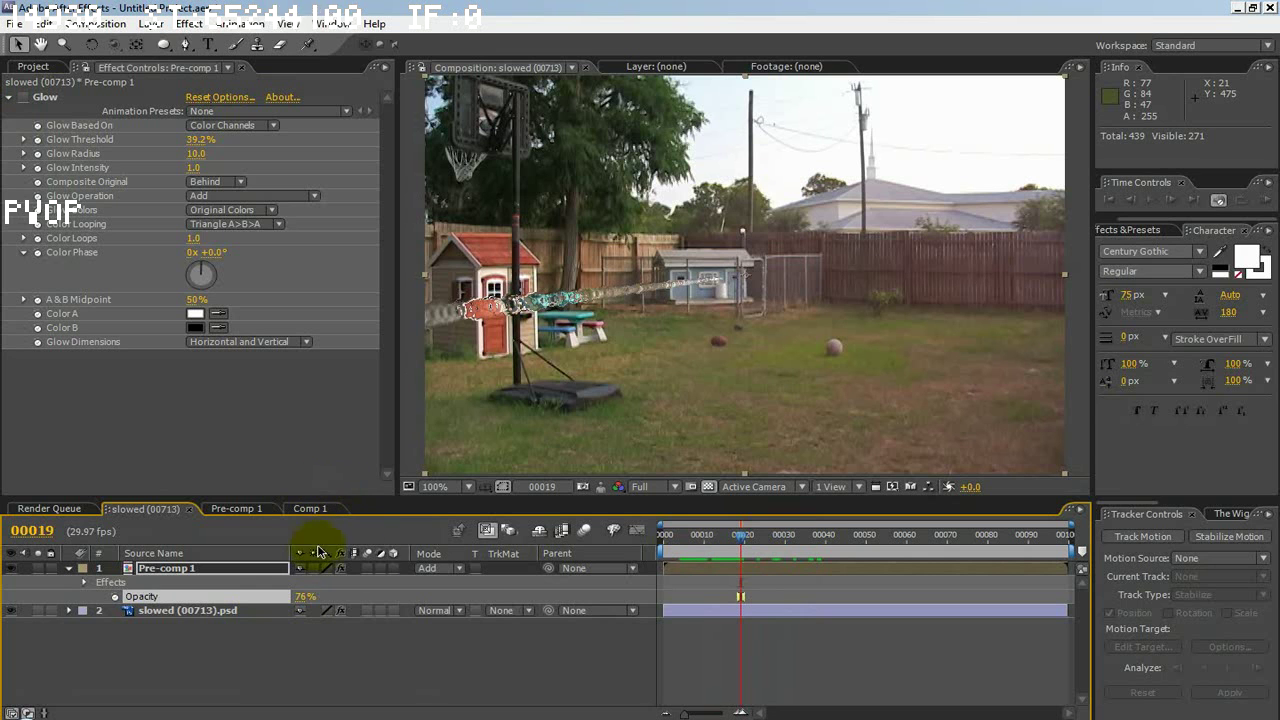
{"action": "mouse_move", "coordinate": [301, 603]}
{"action": "left_mouse_down"}
{"action": "mouse_move", "coordinate": [329, 594]}
{"action": "mouse_move", "coordinate": [251, 606]}
{"action": "mouse_move", "coordinate": [308, 604]}
{"action": "left_mouse_up"}
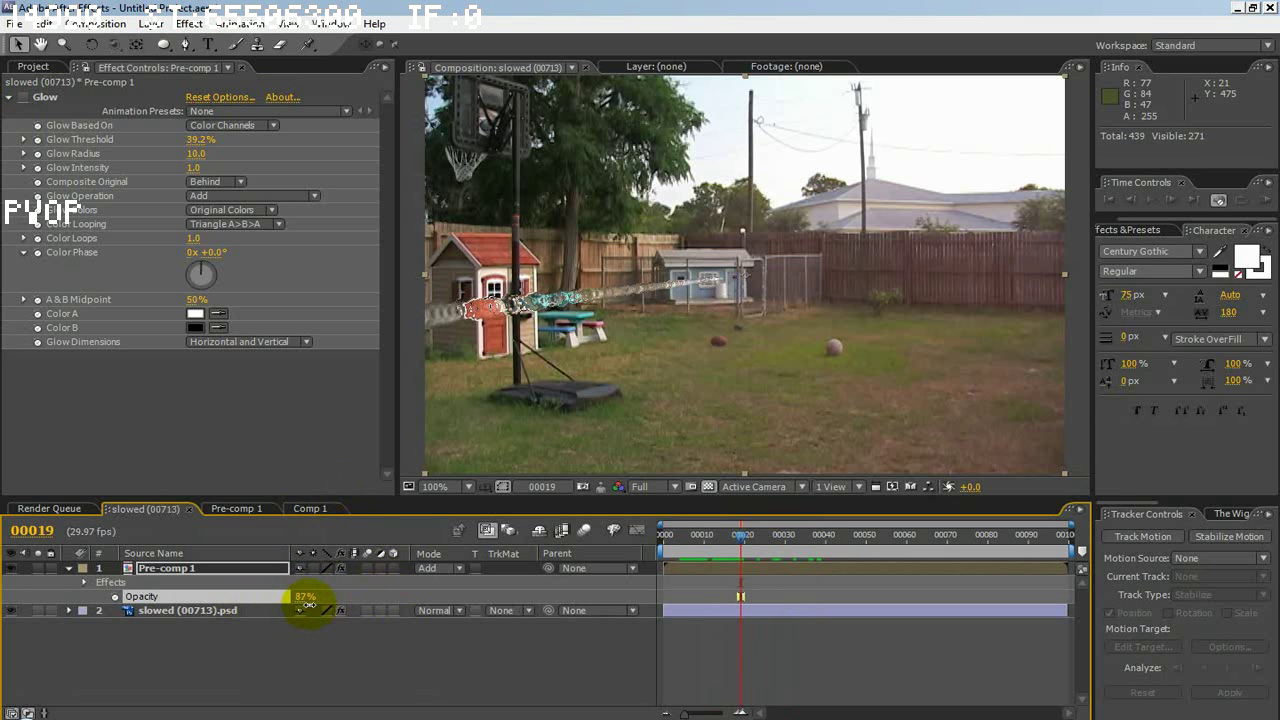
In Pre-comp 1, set Particular's particle Opacity to 100 on Black Solid 1
{"action": "left_click", "coordinate": [237, 509]}
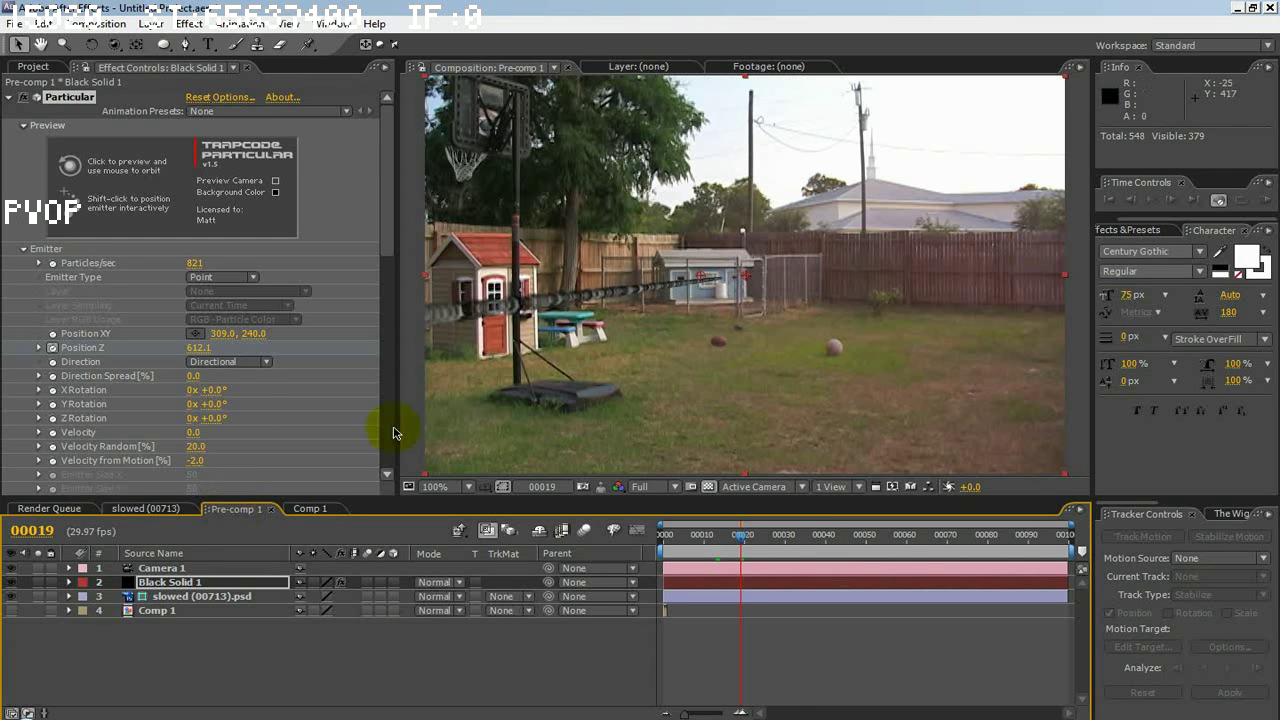
{"action": "left_click", "coordinate": [387, 231]}
{"action": "left_click_drag", "start_coordinate": [387, 231], "coordinate": [380, 400]}
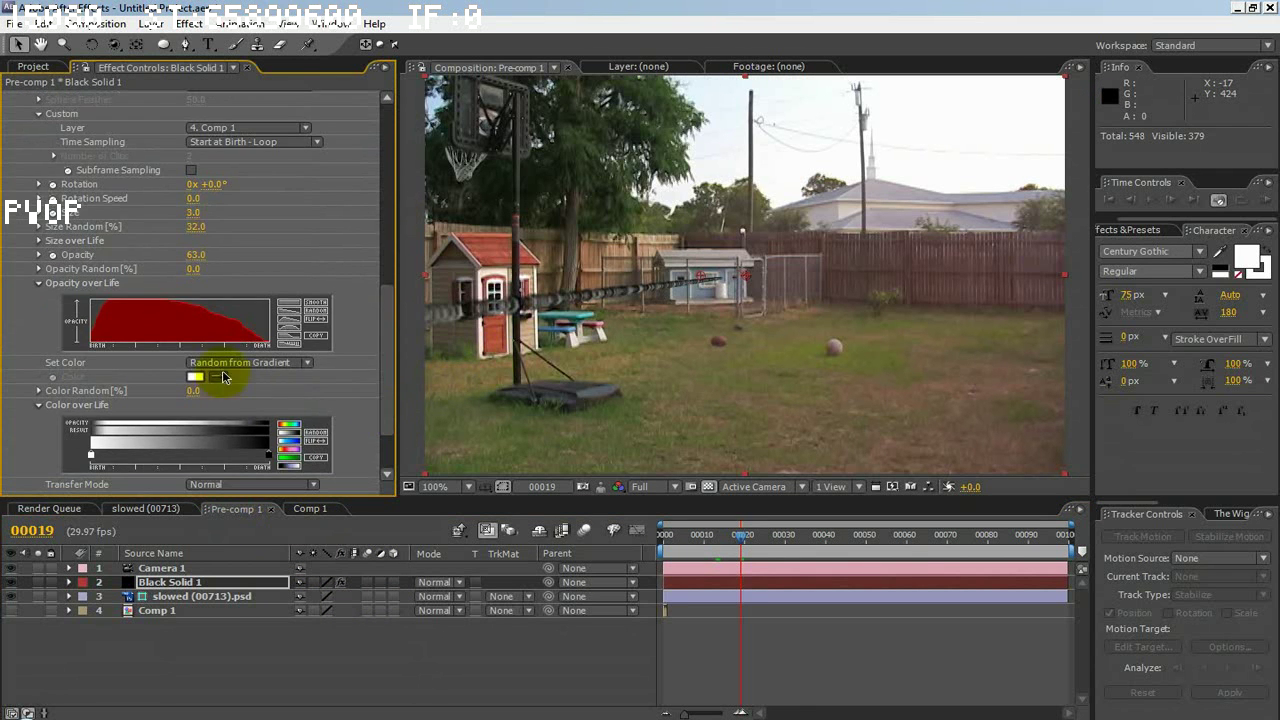
{"action": "mouse_move", "coordinate": [198, 258]}
{"action": "left_mouse_down"}
{"action": "mouse_move", "coordinate": [179, 256]}
{"action": "mouse_move", "coordinate": [307, 243]}
{"action": "mouse_move", "coordinate": [234, 263]}
{"action": "left_mouse_up"}
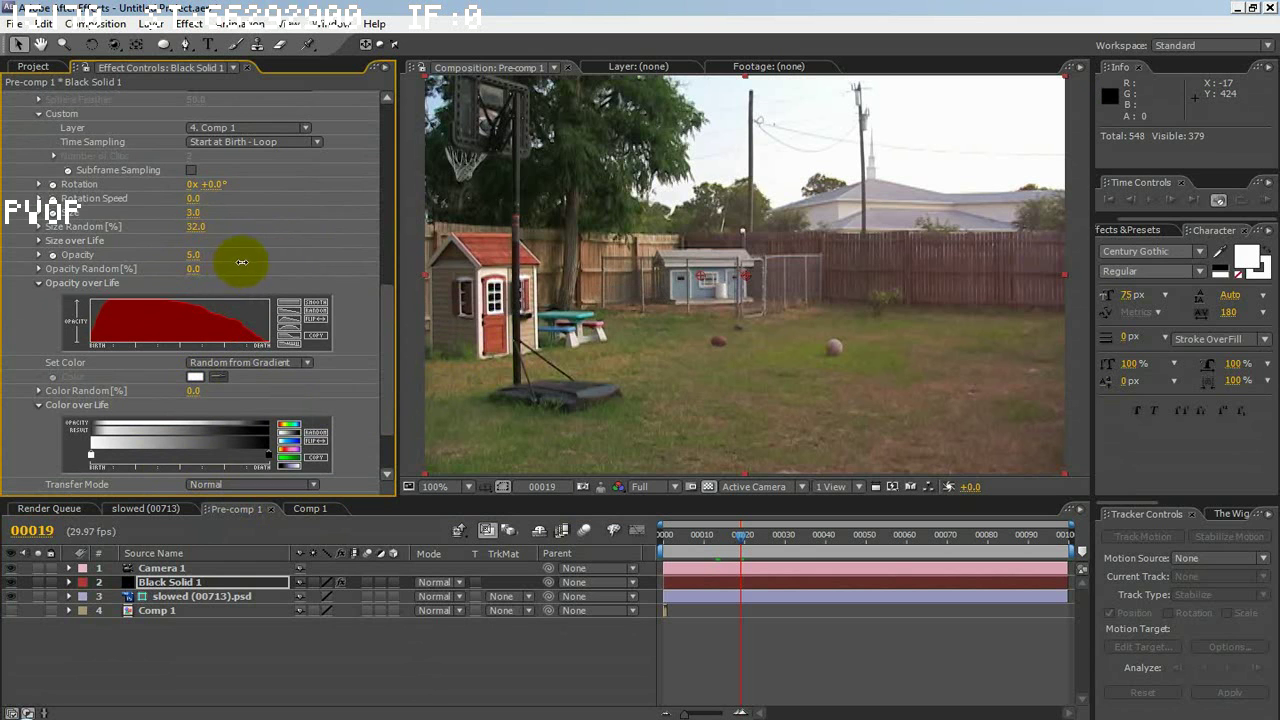
{"action": "left_click_drag", "start_coordinate": [261, 246], "coordinate": [362, 255]}
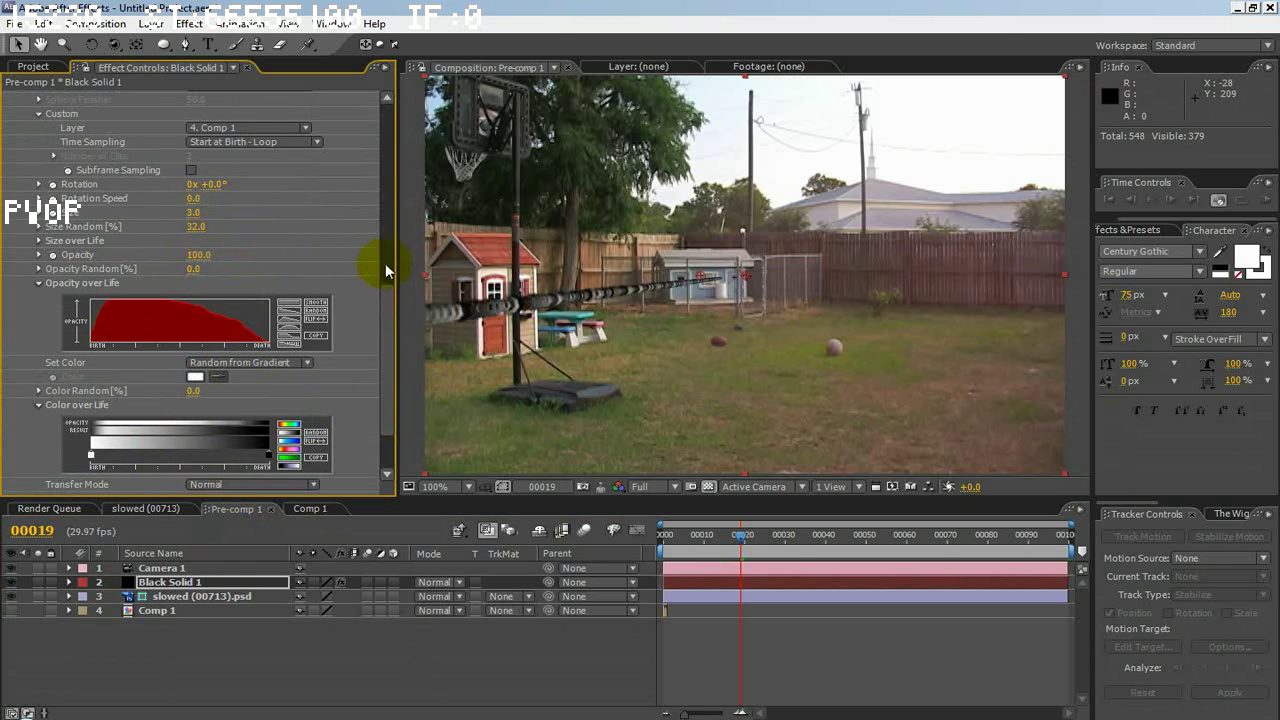
Add a Fast Blur with Blurriness 1.0 to Black Solid 1 and check the trail around frame 16 in slowed (00713)
{"action": "left_click_drag", "start_coordinate": [389, 296], "coordinate": [397, 370]}
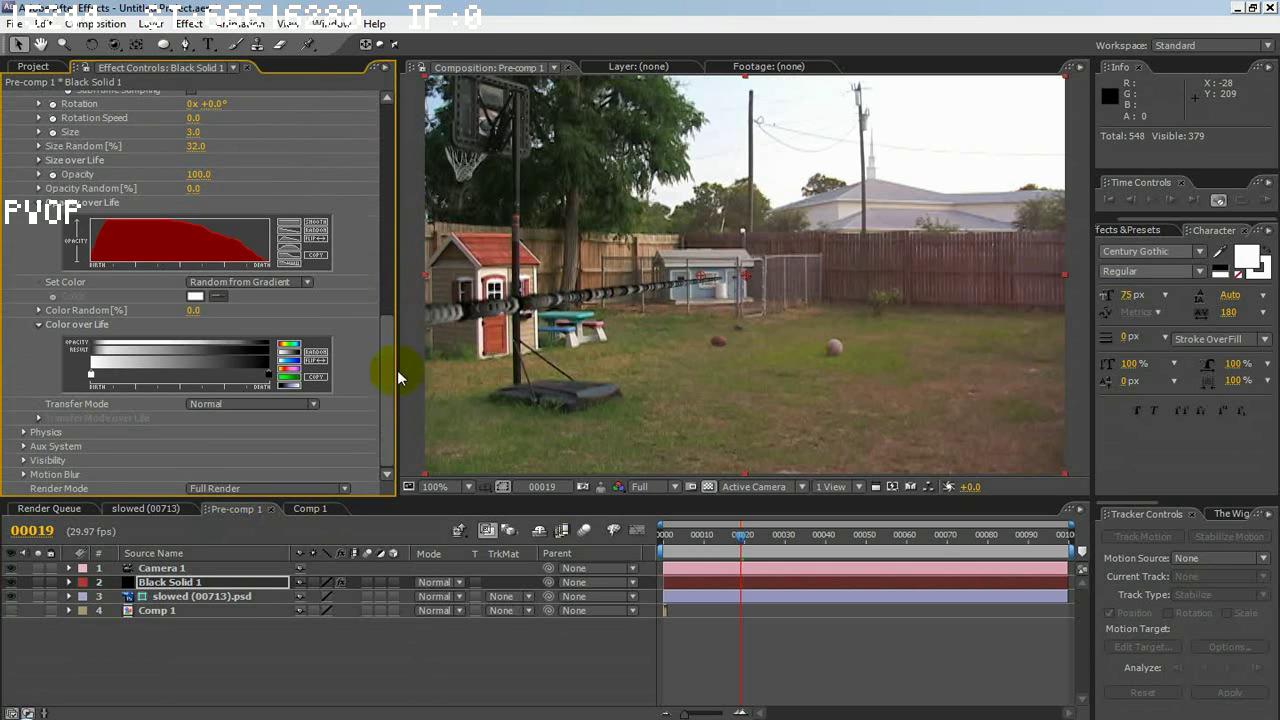
{"action": "left_click", "coordinate": [170, 568]}
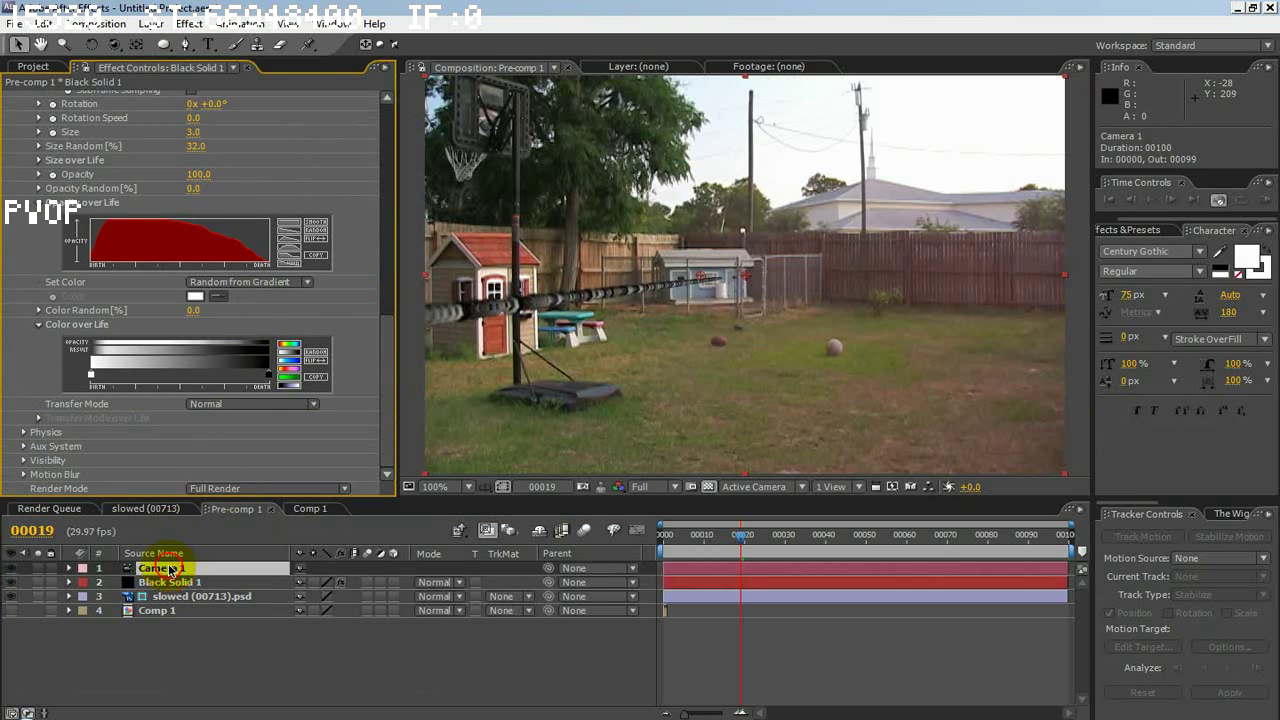
{"action": "left_click", "coordinate": [170, 582]}
{"action": "right_click", "coordinate": [170, 583]}
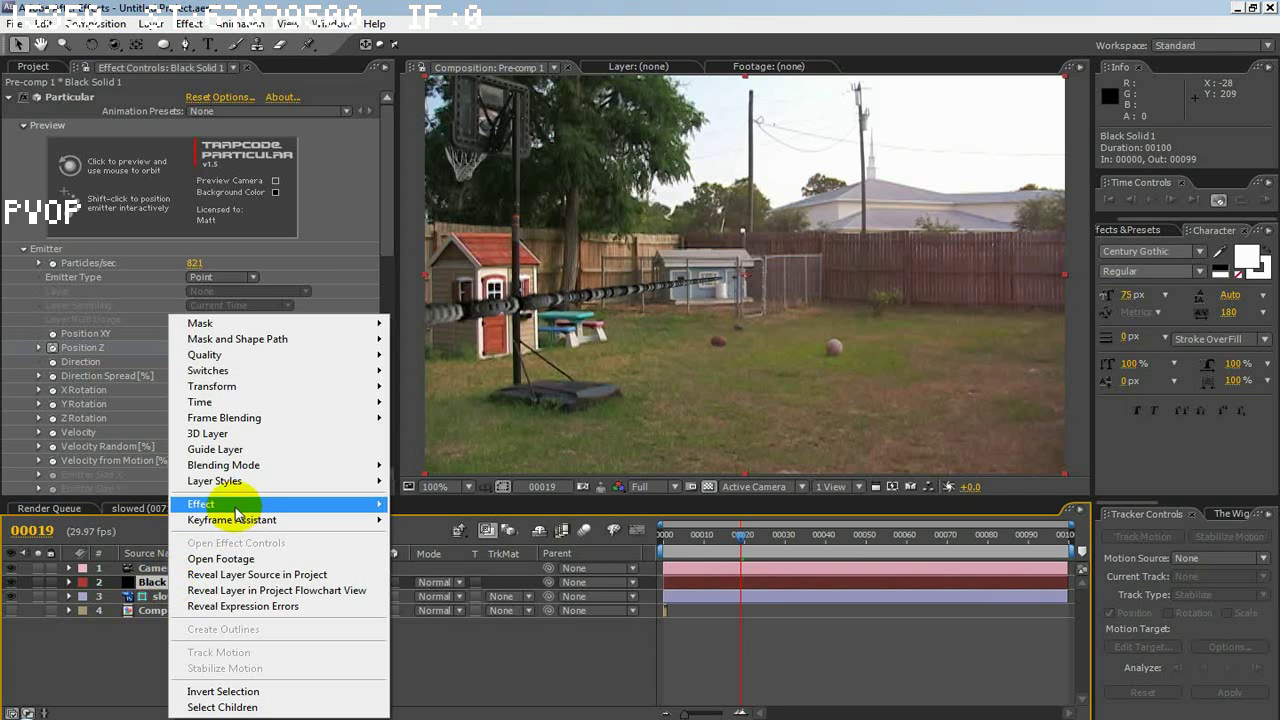
{"action": "mouse_move", "coordinate": [240, 505]}
{"action": "mouse_move", "coordinate": [456, 327]}
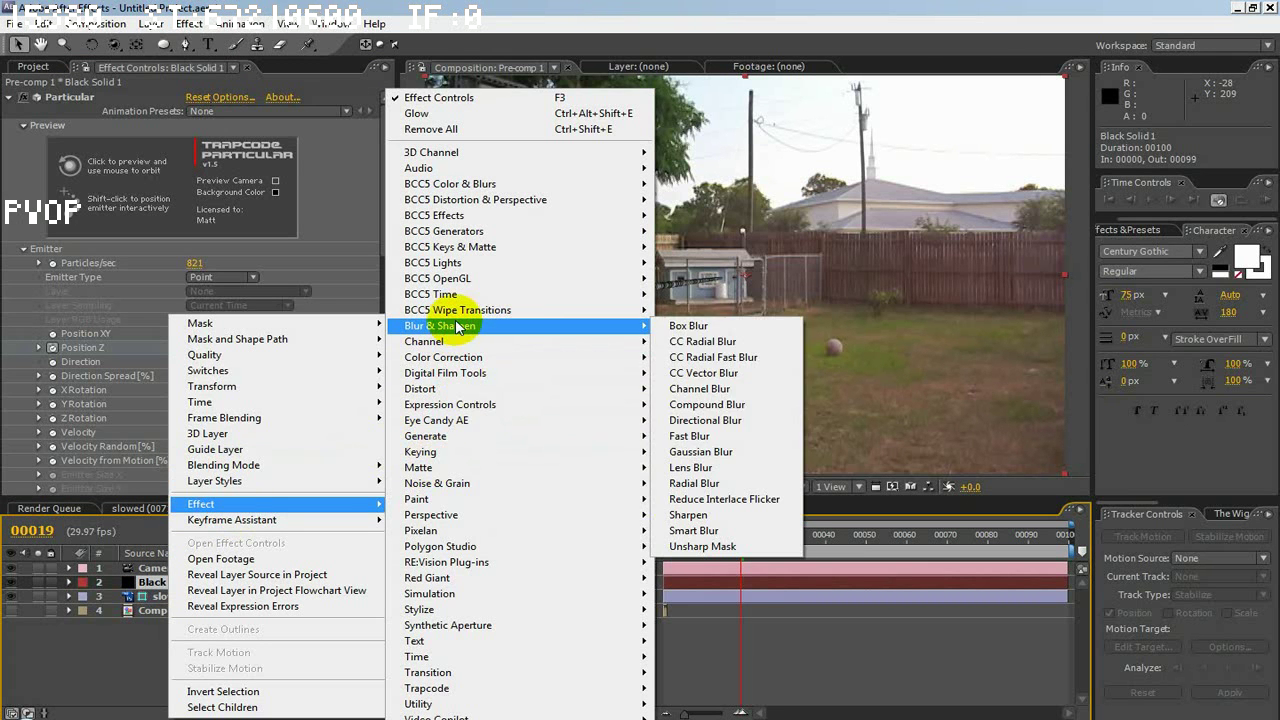
{"action": "left_click", "coordinate": [712, 434]}
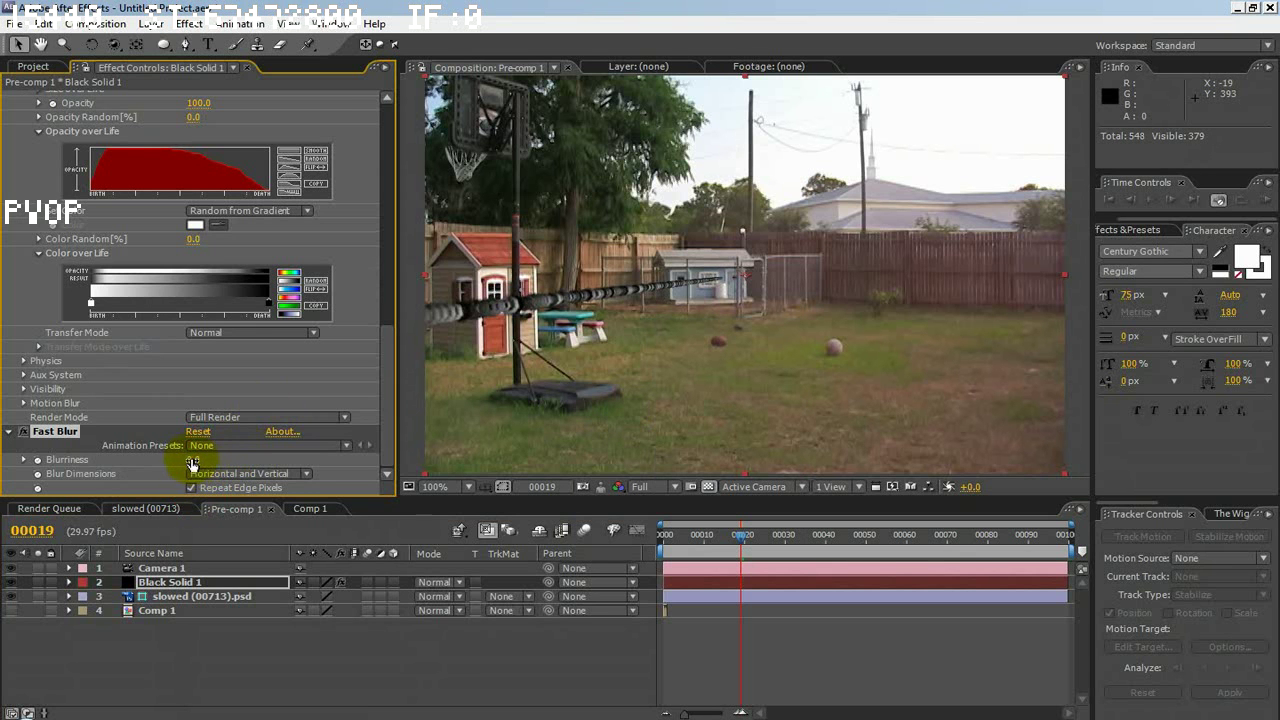
{"action": "scroll", "coordinate": [195, 490], "scroll_direction": "up", "scroll_amount": 10}
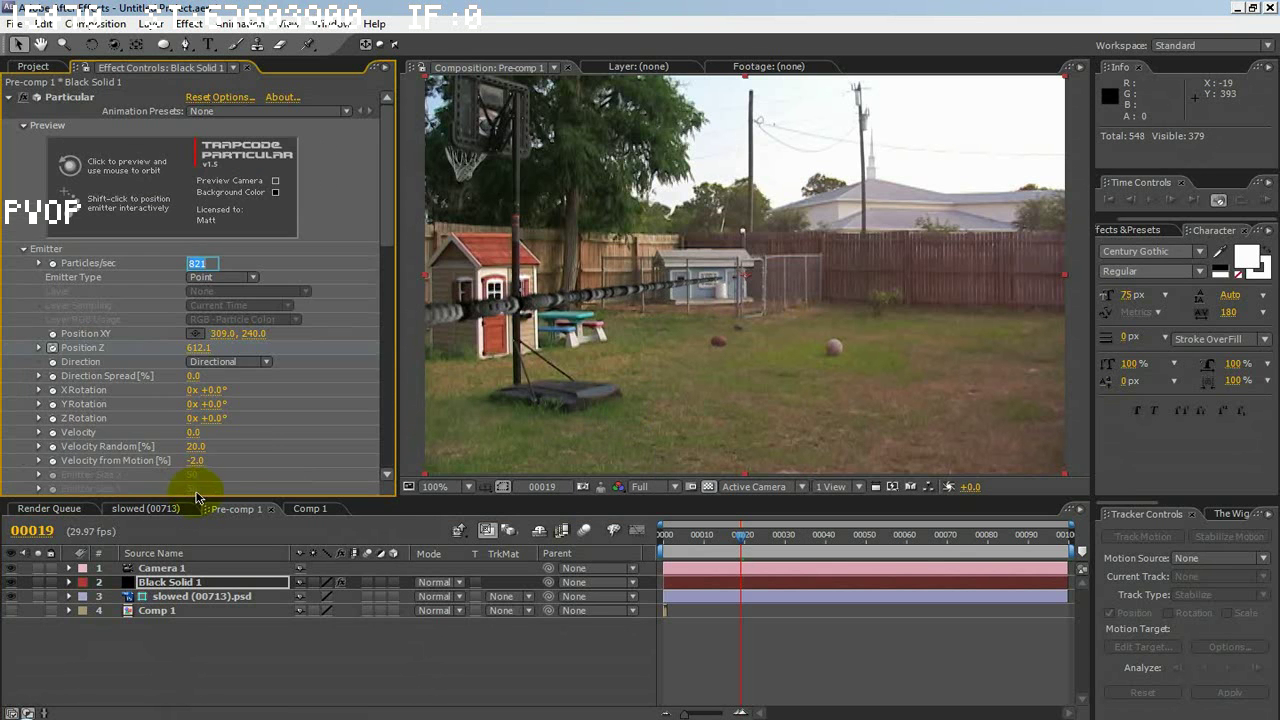
{"action": "left_click", "coordinate": [138, 512]}
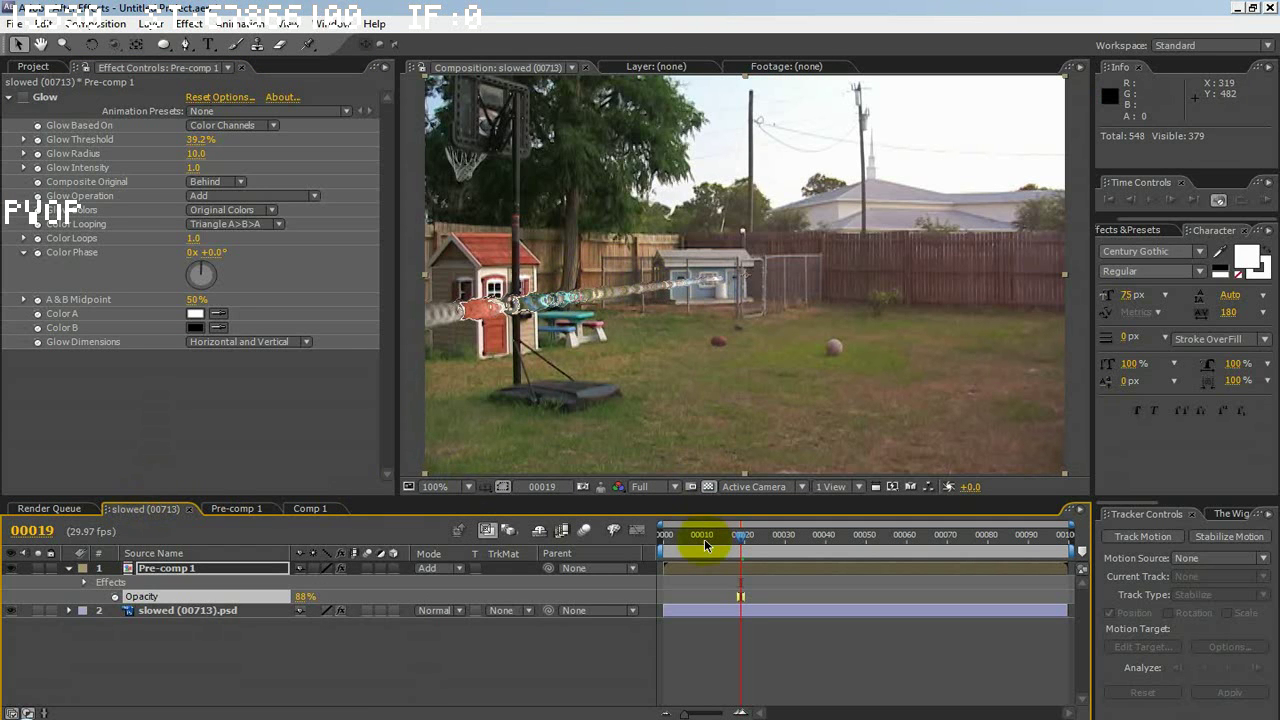
{"action": "mouse_move", "coordinate": [700, 543]}
{"action": "left_mouse_down"}
{"action": "mouse_move", "coordinate": [777, 535]}
{"action": "mouse_move", "coordinate": [665, 543]}
{"action": "mouse_move", "coordinate": [731, 541]}
{"action": "left_mouse_up"}
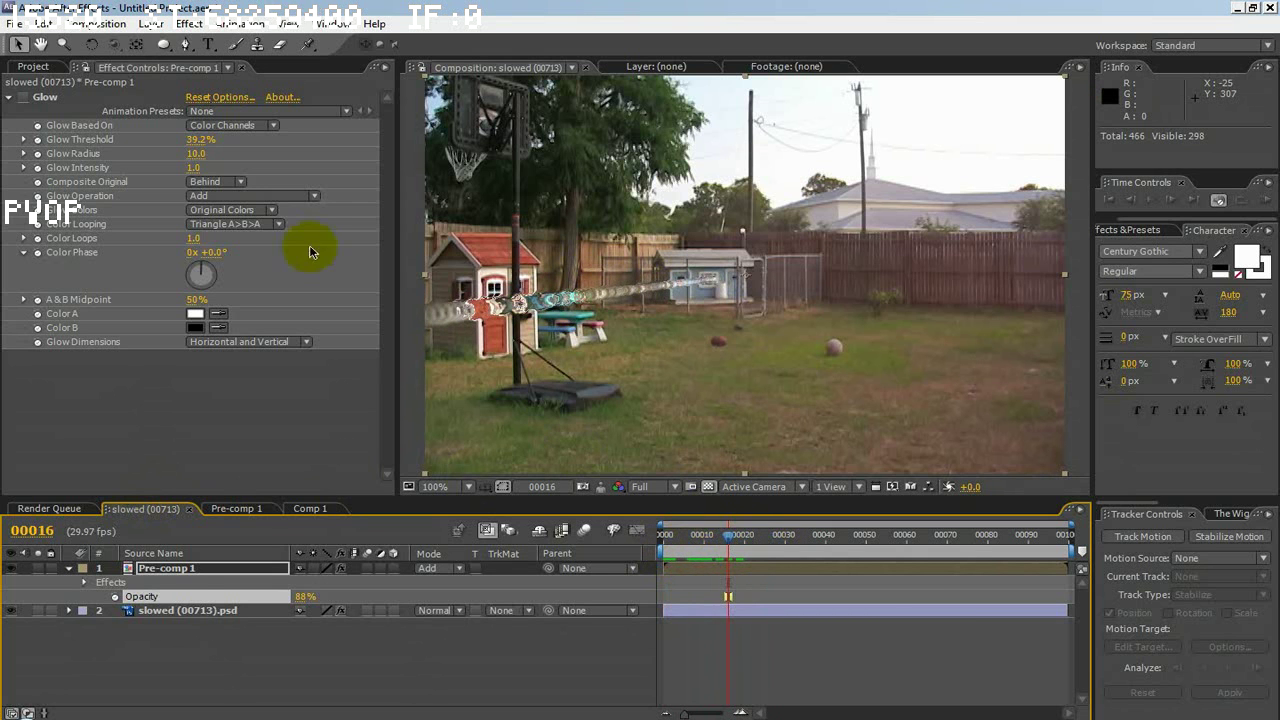
Set the Displacement Map on slowed (00713).psd to a maximum horizontal displacement of -33 and a maximum vertical displacement of -47
{"action": "left_click", "coordinate": [183, 611]}
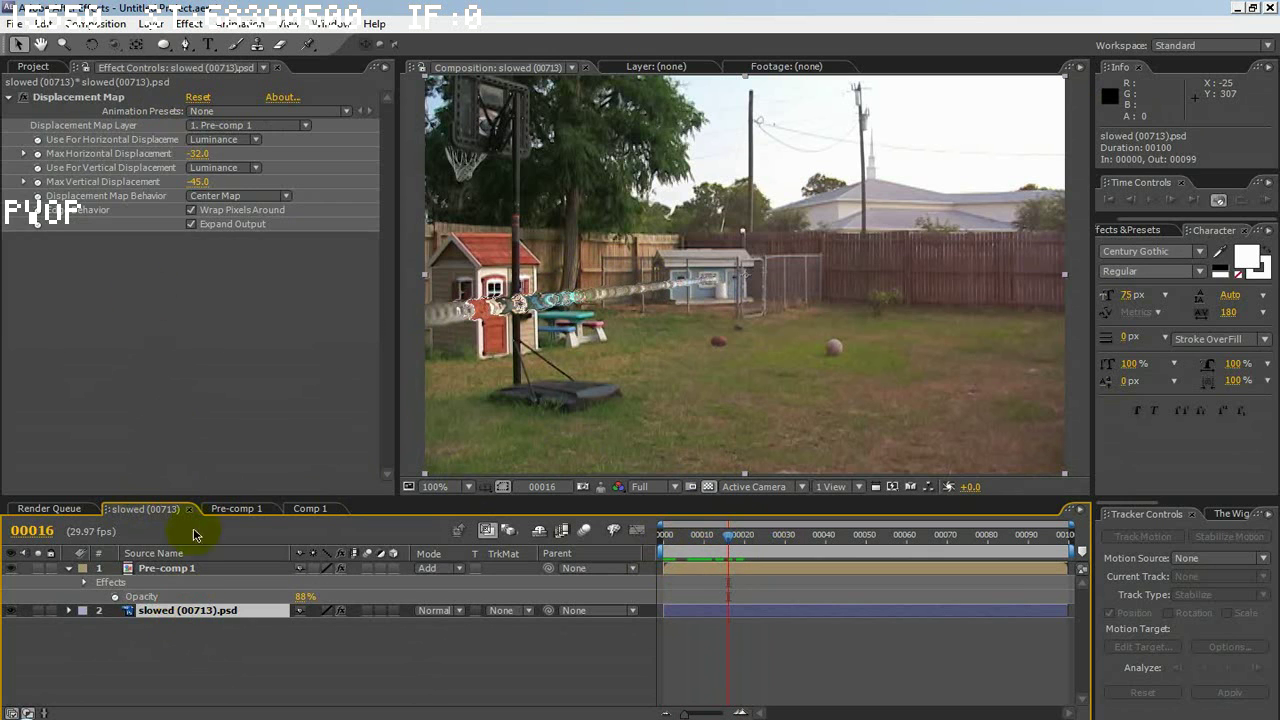
{"action": "left_click_drag", "start_coordinate": [200, 155], "coordinate": [229, 215]}
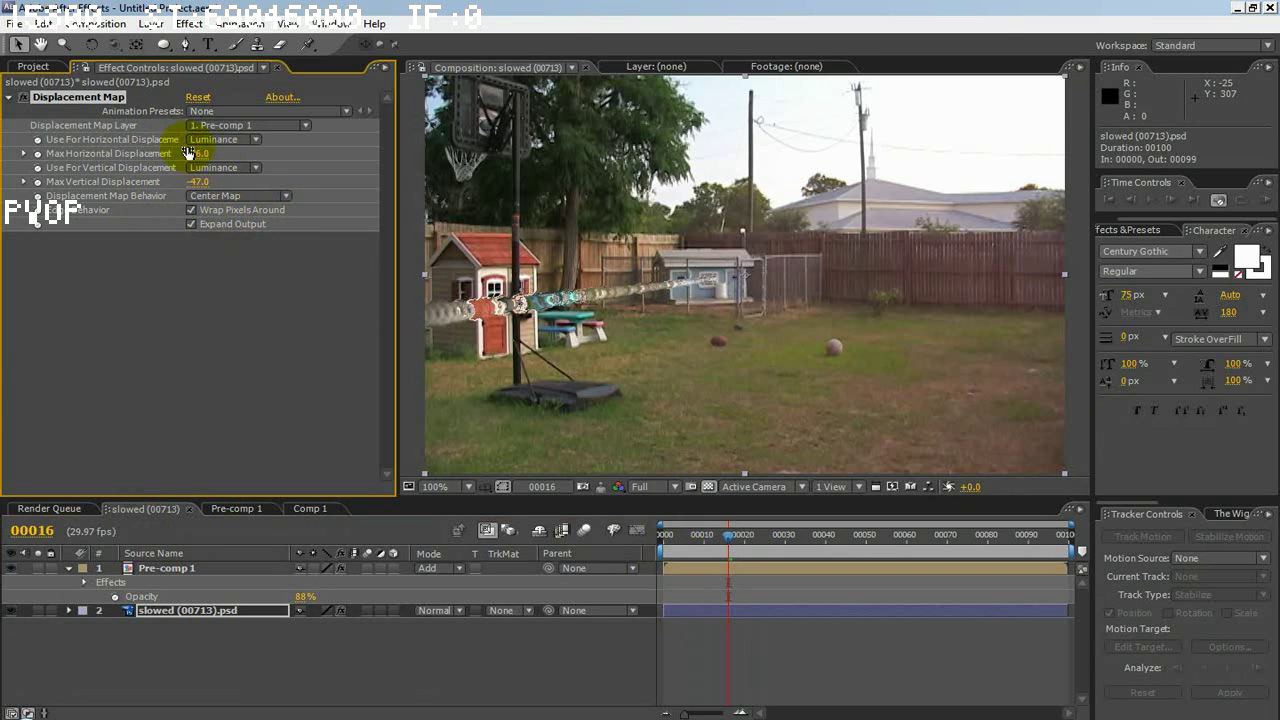
{"action": "mouse_move", "coordinate": [199, 156]}
{"action": "left_mouse_down"}
{"action": "mouse_move", "coordinate": [160, 161]}
{"action": "mouse_move", "coordinate": [193, 159]}
{"action": "left_mouse_up"}
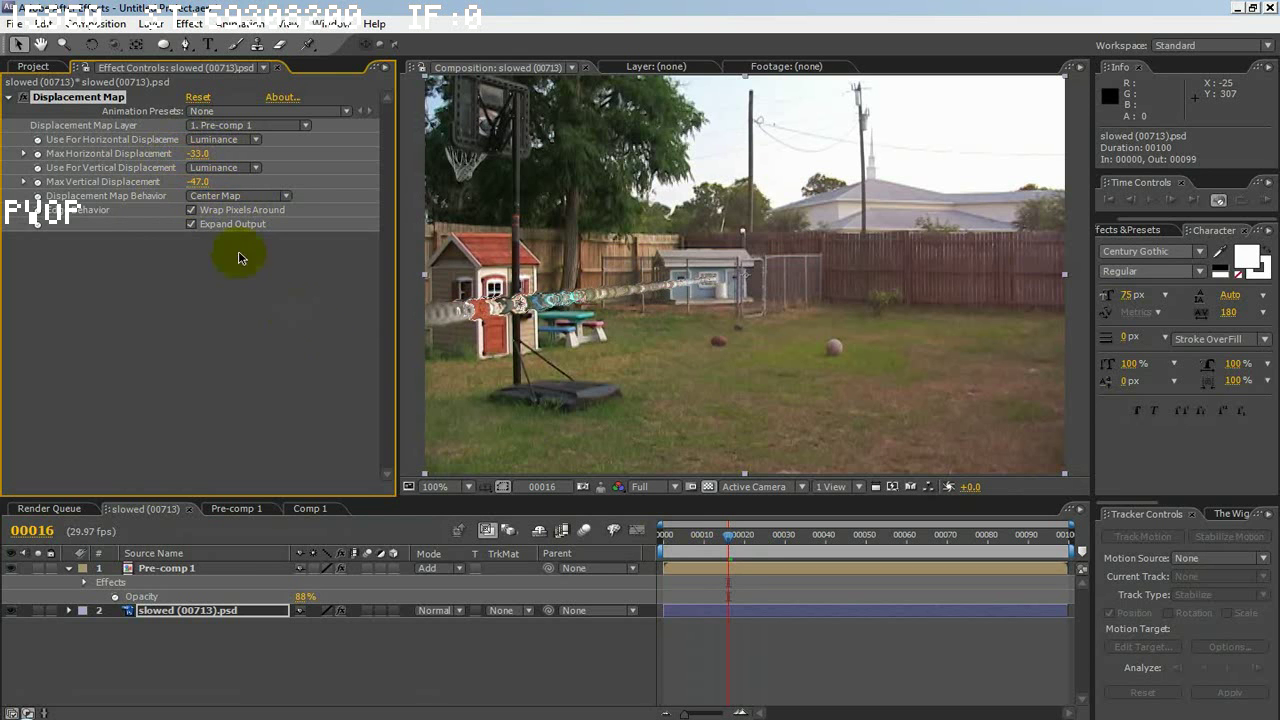
Review Black Solid 1's Fast Blur settings in Pre-comp 1 and scrub through the trail in slowed (00713)
{"action": "left_click", "coordinate": [232, 509]}
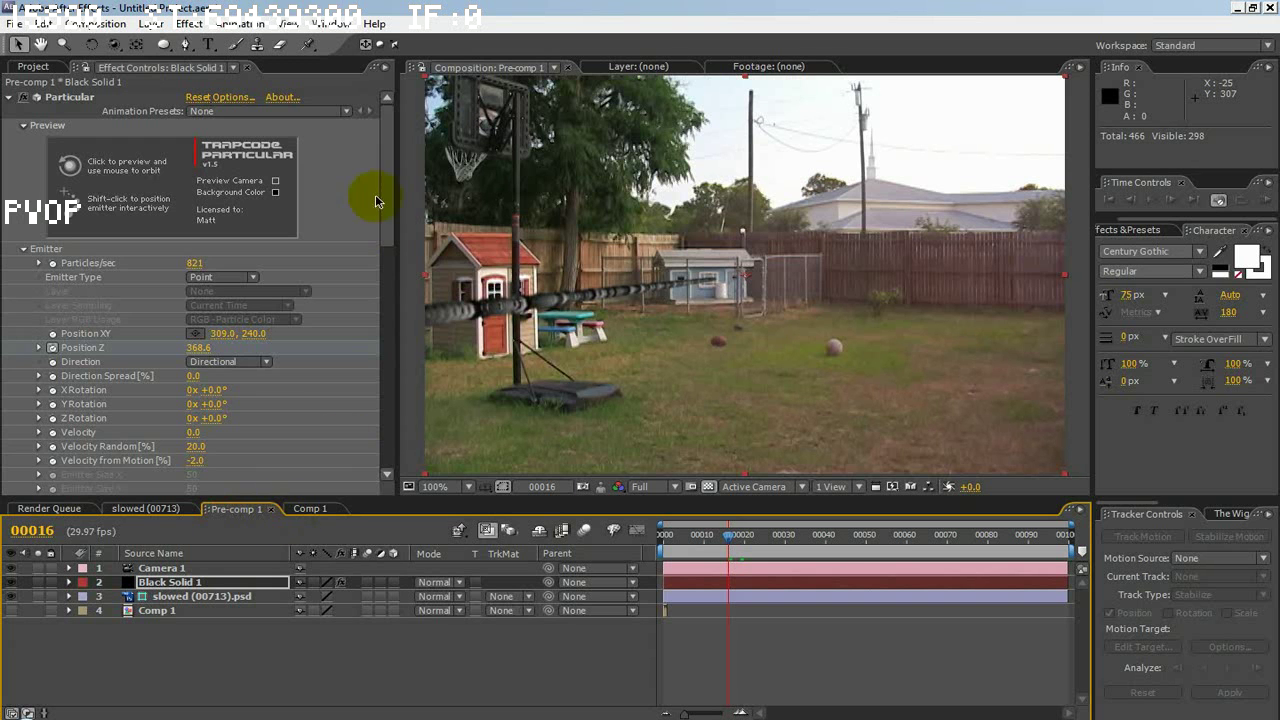
{"action": "left_click_drag", "start_coordinate": [386, 204], "coordinate": [386, 452]}
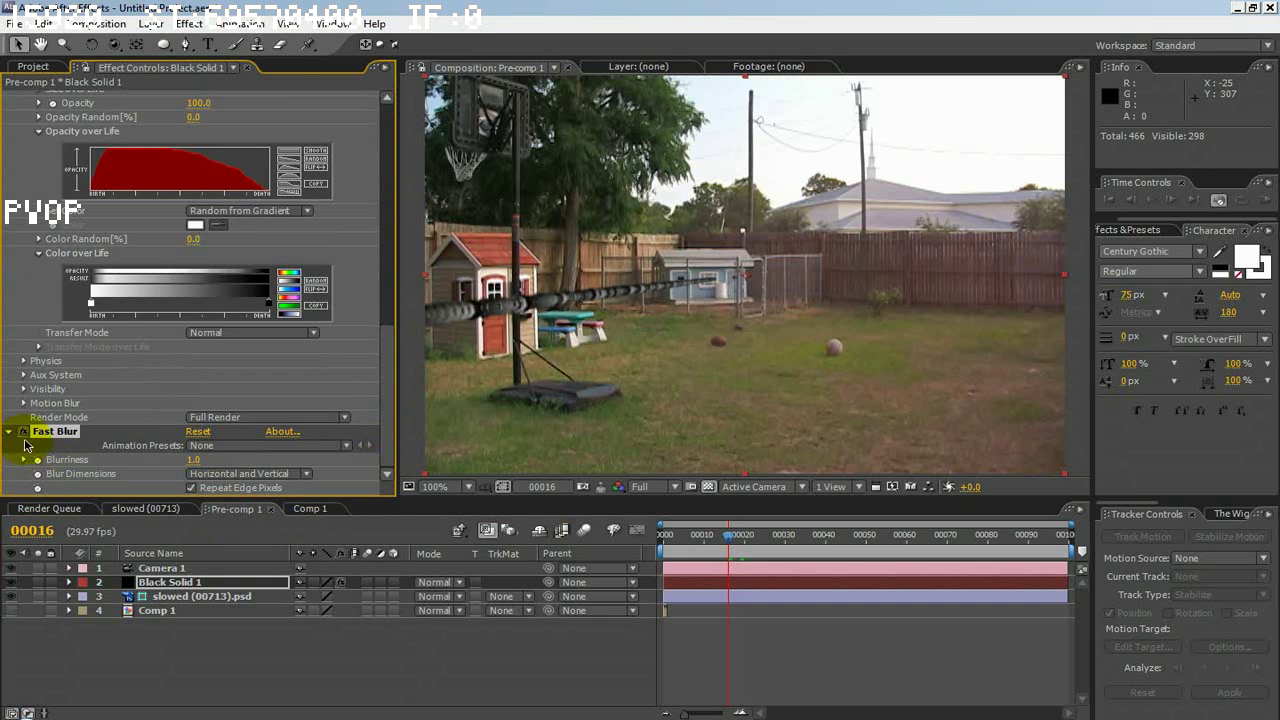
{"action": "left_click", "coordinate": [135, 509]}
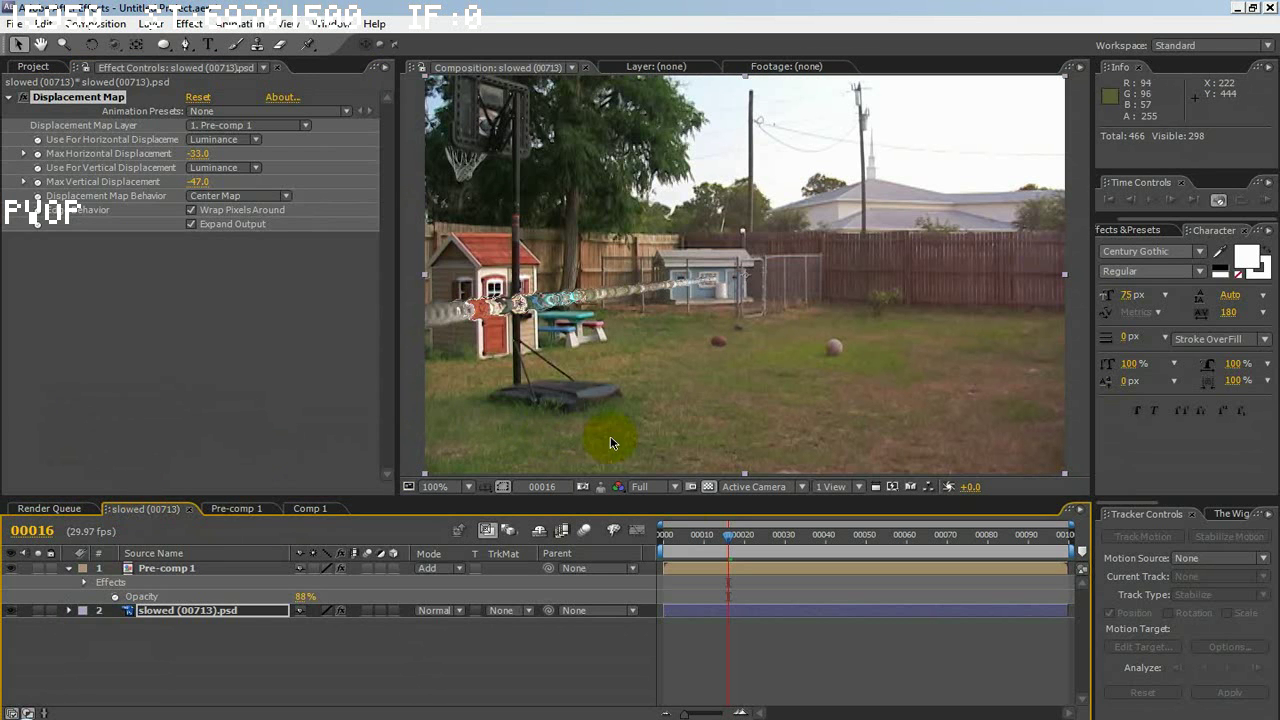
{"action": "mouse_move", "coordinate": [700, 532]}
{"action": "left_mouse_down"}
{"action": "mouse_move", "coordinate": [770, 543]}
{"action": "mouse_move", "coordinate": [660, 534]}
{"action": "mouse_move", "coordinate": [727, 524]}
{"action": "left_mouse_up"}
In Pre-comp 1, set Particular's particle Opacity to 60 on Black Solid 1 and check the trail in slowed (00713)
{"action": "left_click", "coordinate": [225, 510]}
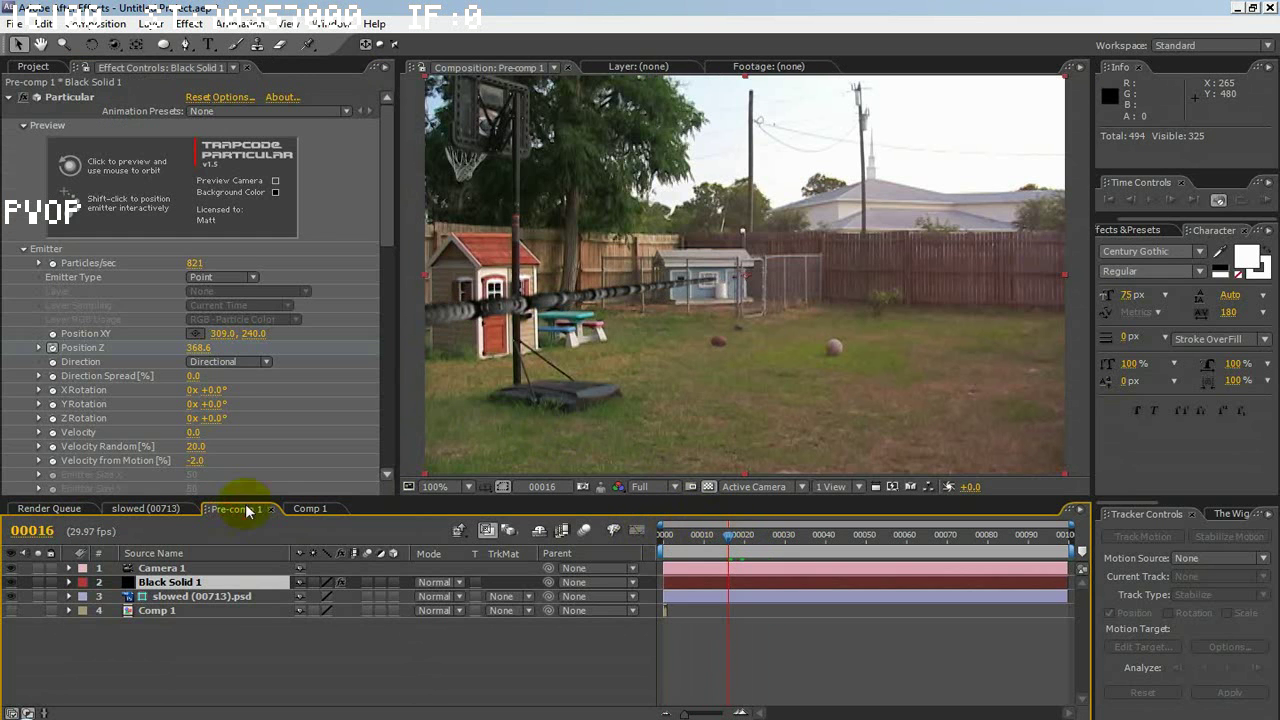
{"action": "left_click_drag", "start_coordinate": [388, 216], "coordinate": [402, 461]}
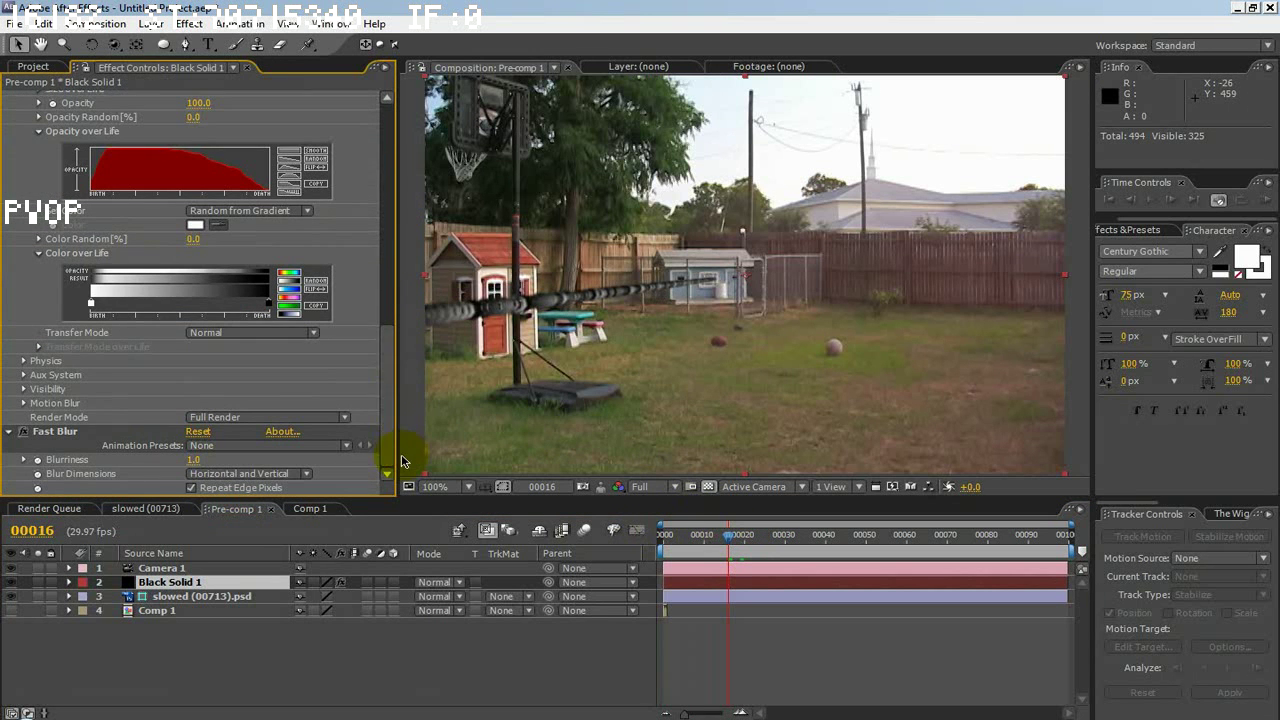
{"action": "left_click", "coordinate": [160, 584]}
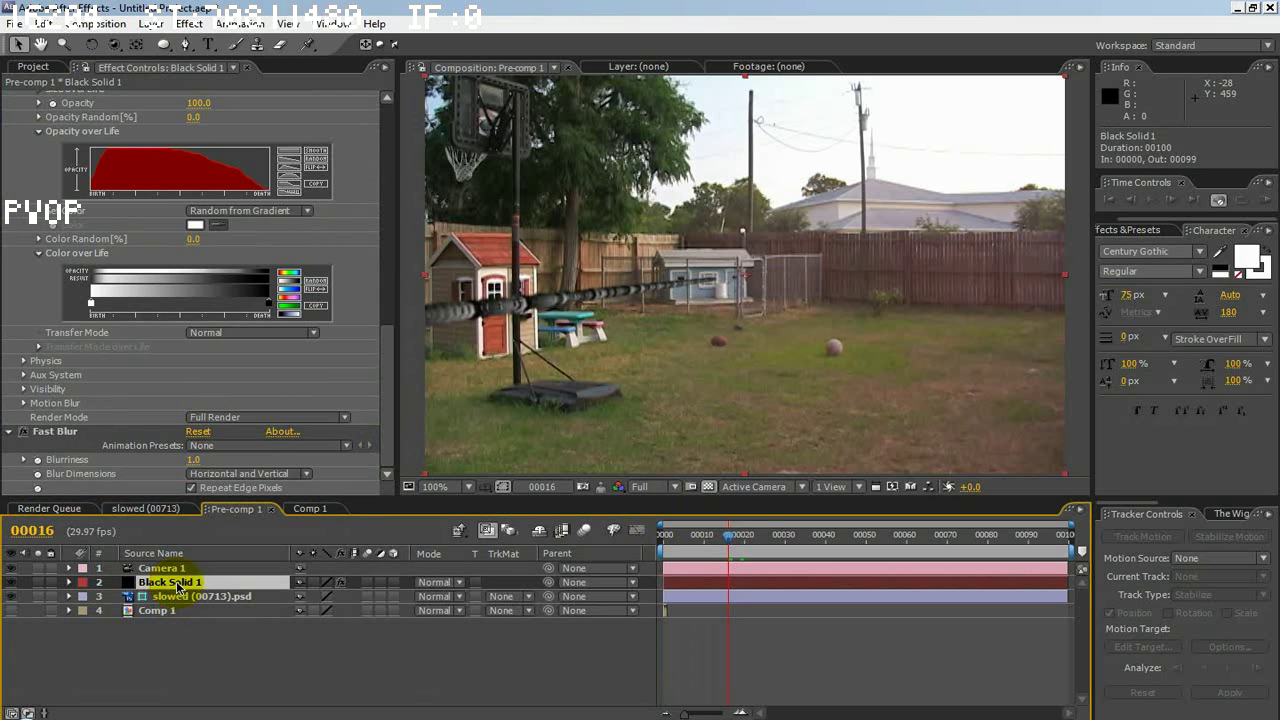
{"action": "left_click", "coordinate": [53, 434]}
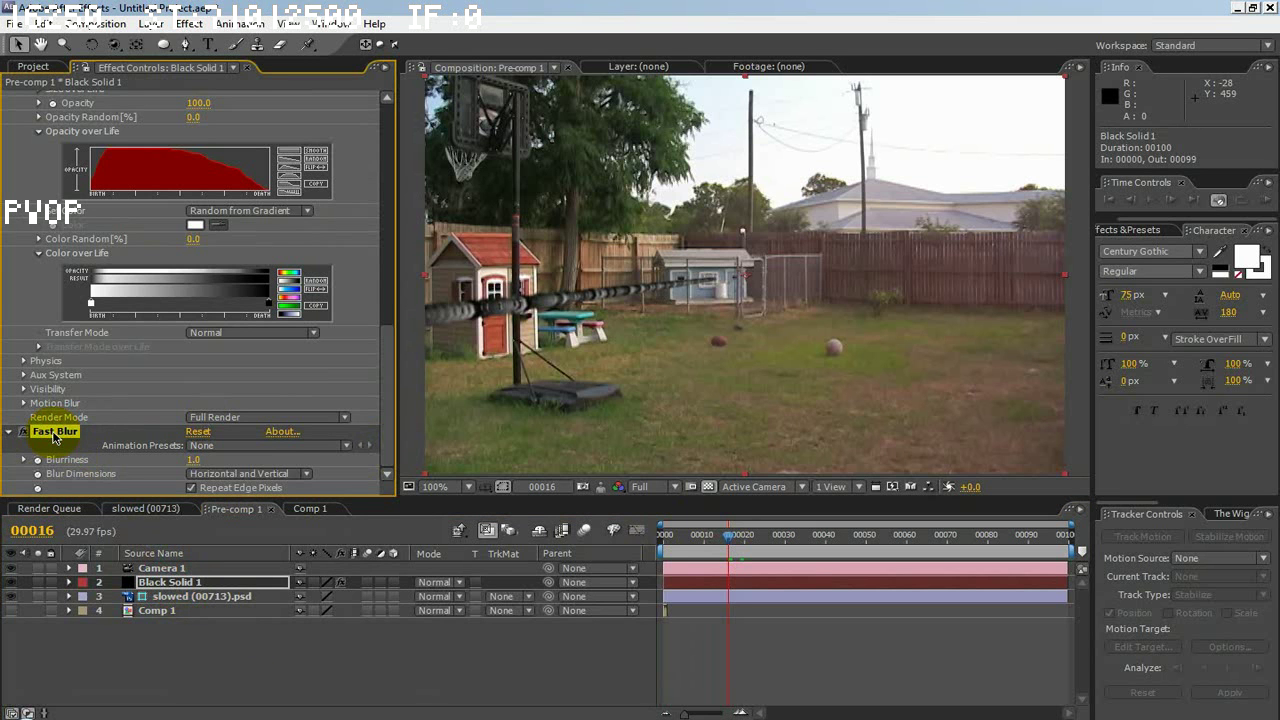
{"action": "scroll", "coordinate": [53, 434], "scroll_direction": "up", "scroll_amount": 2}
{"action": "left_click", "coordinate": [193, 597]}
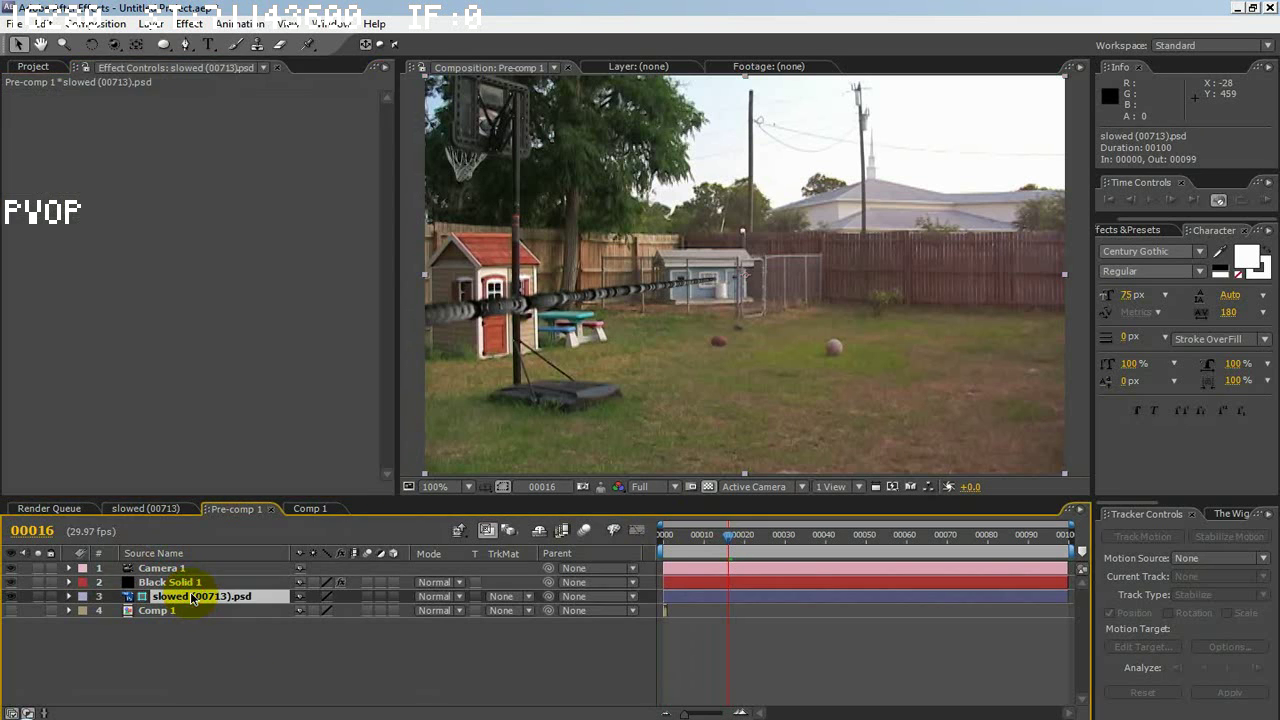
{"action": "left_click", "coordinate": [197, 584]}
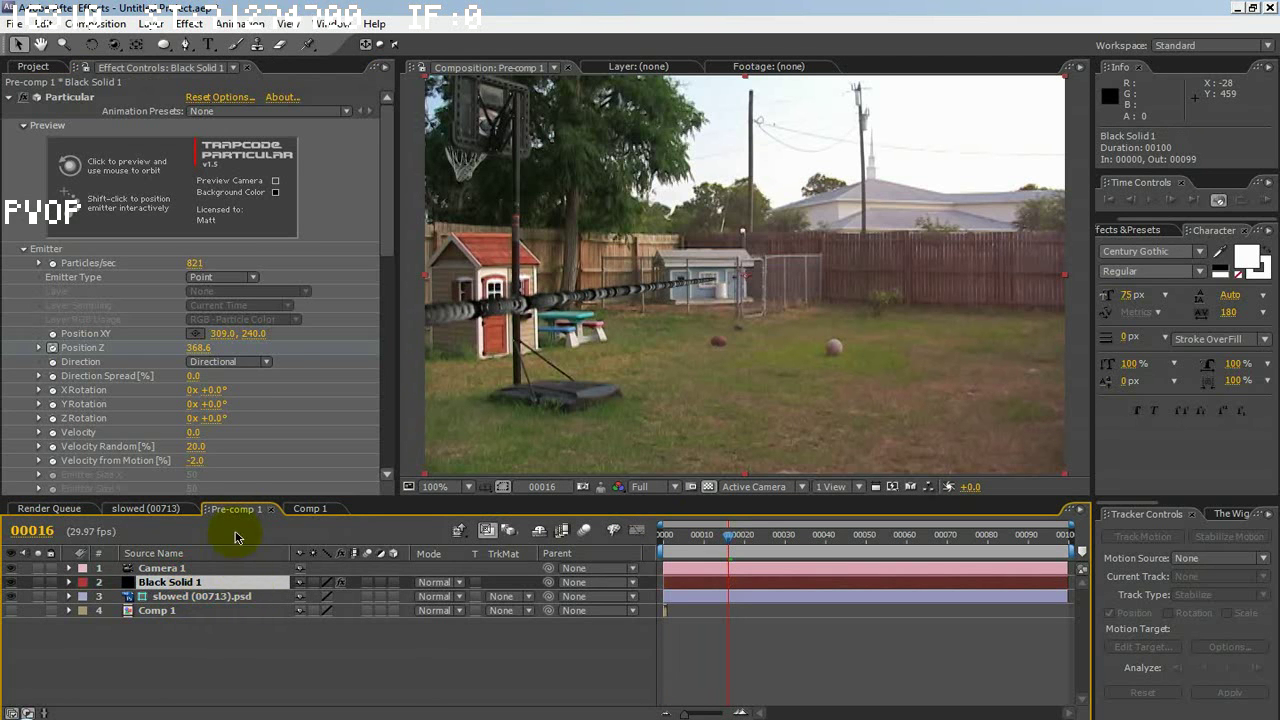
{"action": "left_click_drag", "start_coordinate": [382, 217], "coordinate": [371, 349]}
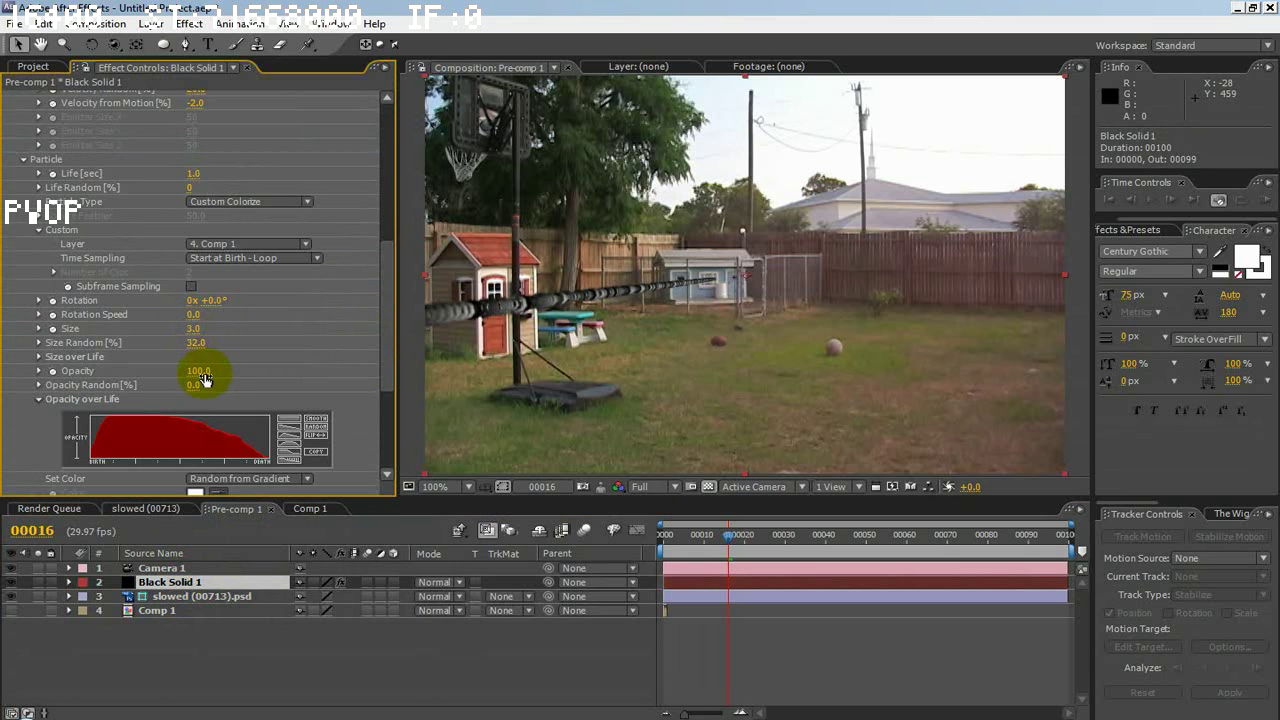
{"action": "left_click_drag", "start_coordinate": [203, 379], "coordinate": [176, 381]}
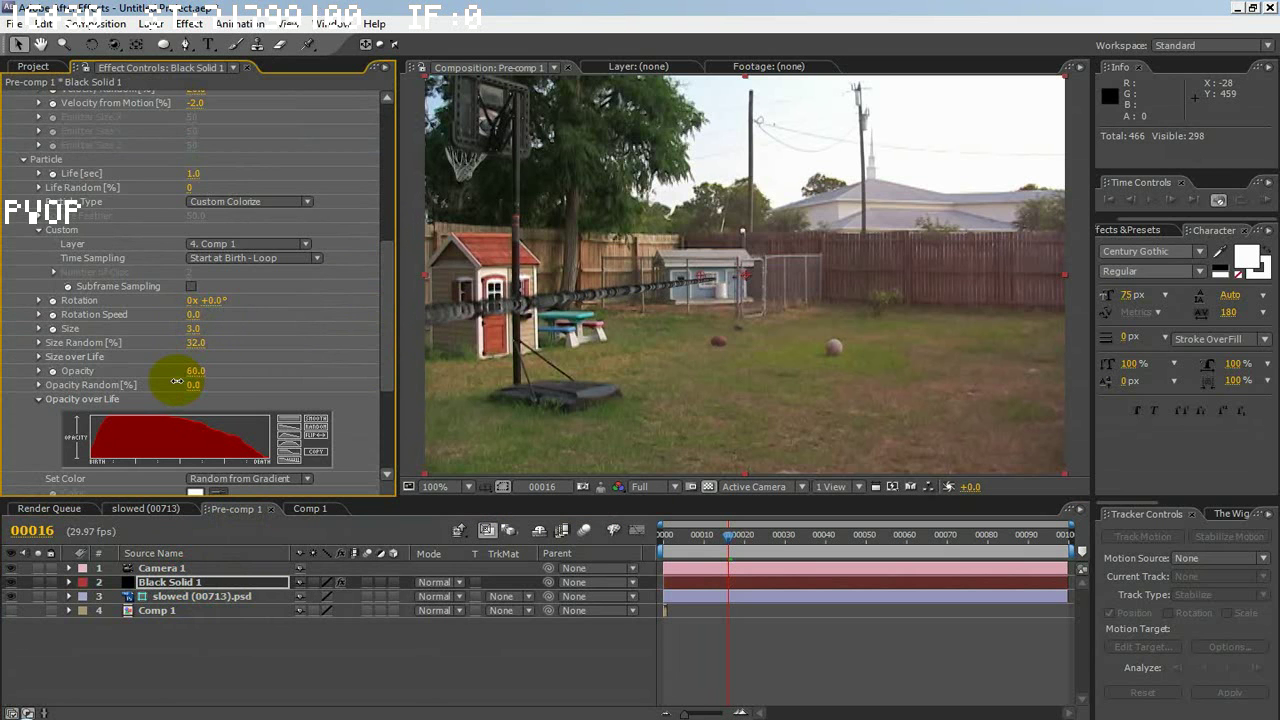
{"action": "left_click", "coordinate": [136, 509]}
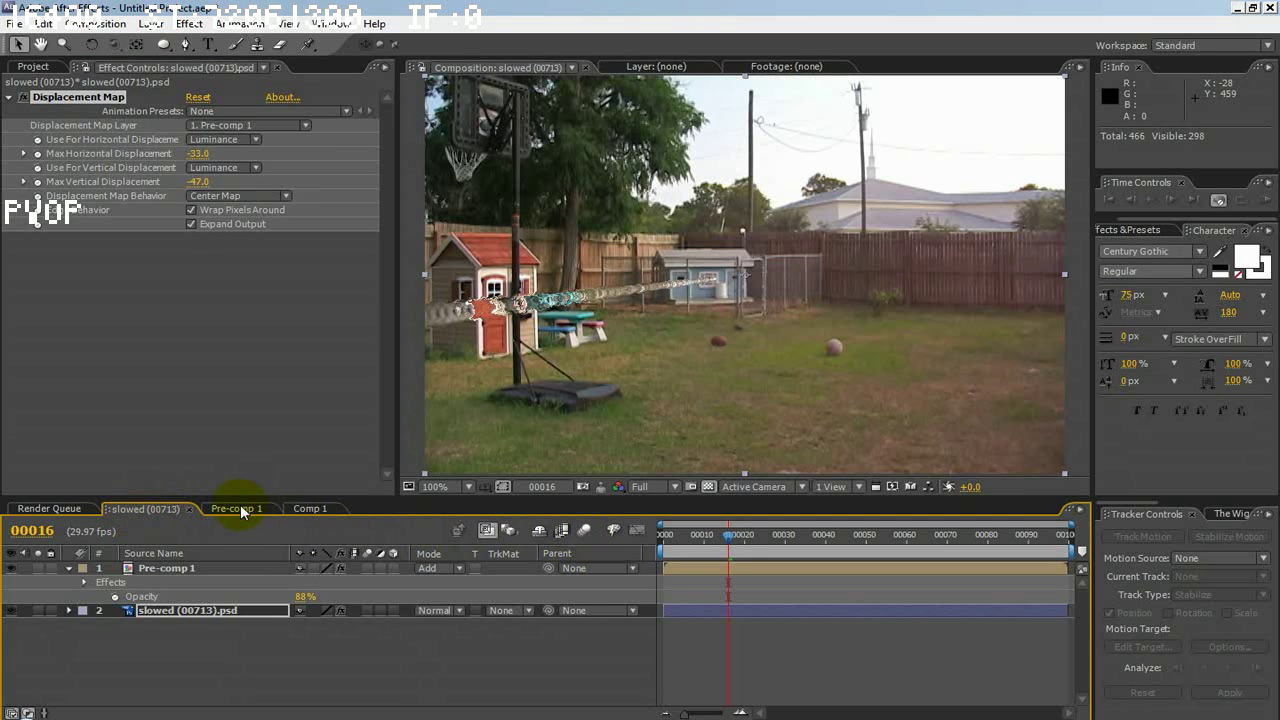
Duplicate the Black Solid 1 layer in Pre-comp 1
{"action": "left_click", "coordinate": [238, 509]}
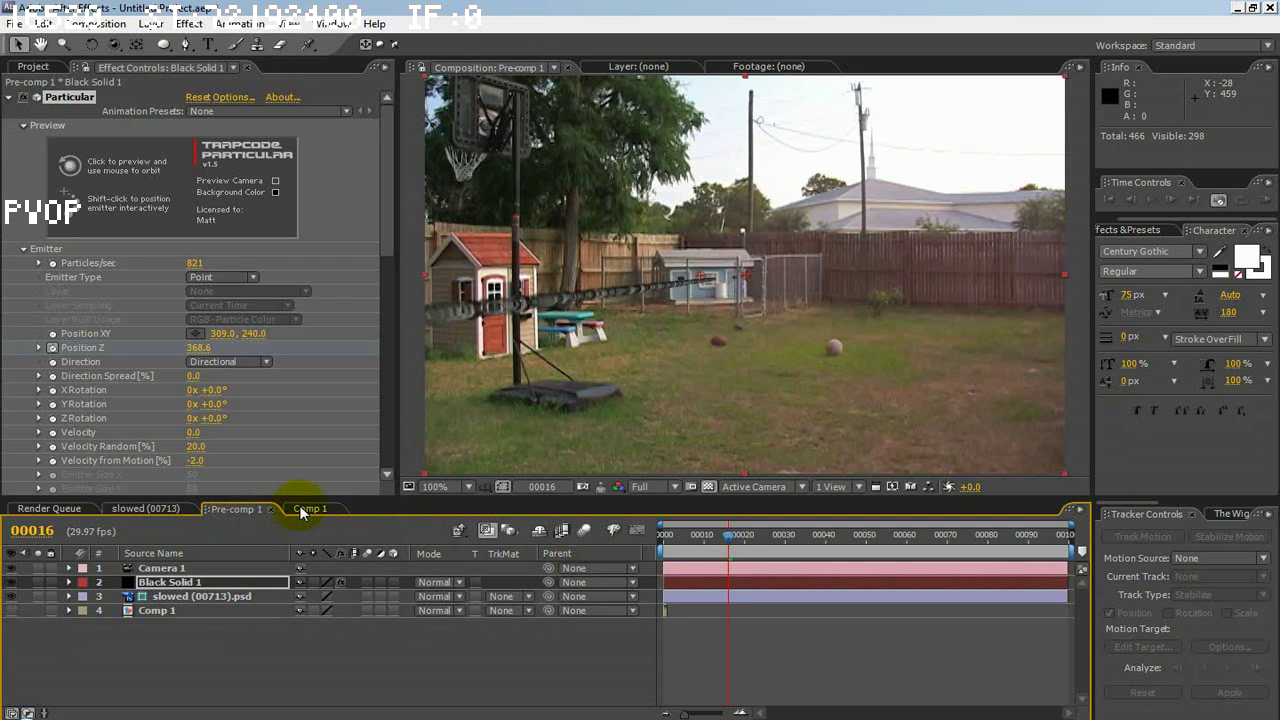
{"action": "left_click", "coordinate": [222, 585]}
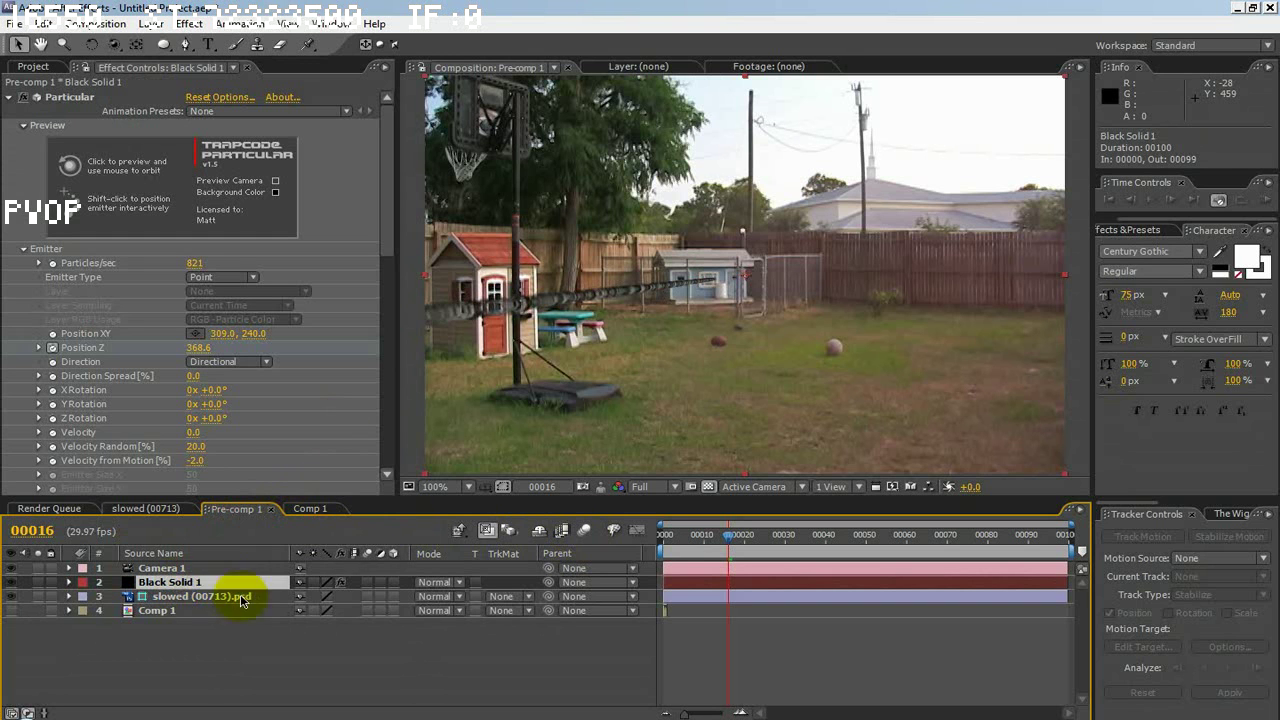
{"action": "left_click", "coordinate": [40, 23]}
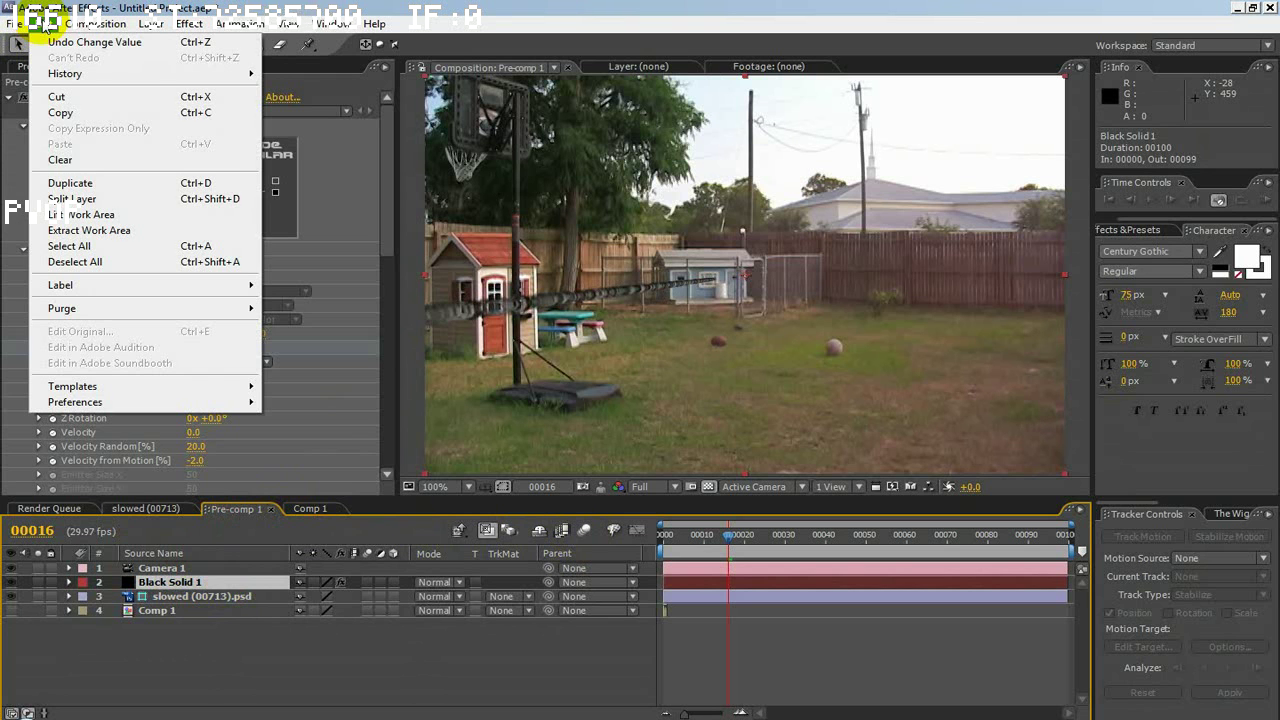
{"action": "left_click", "coordinate": [75, 183]}
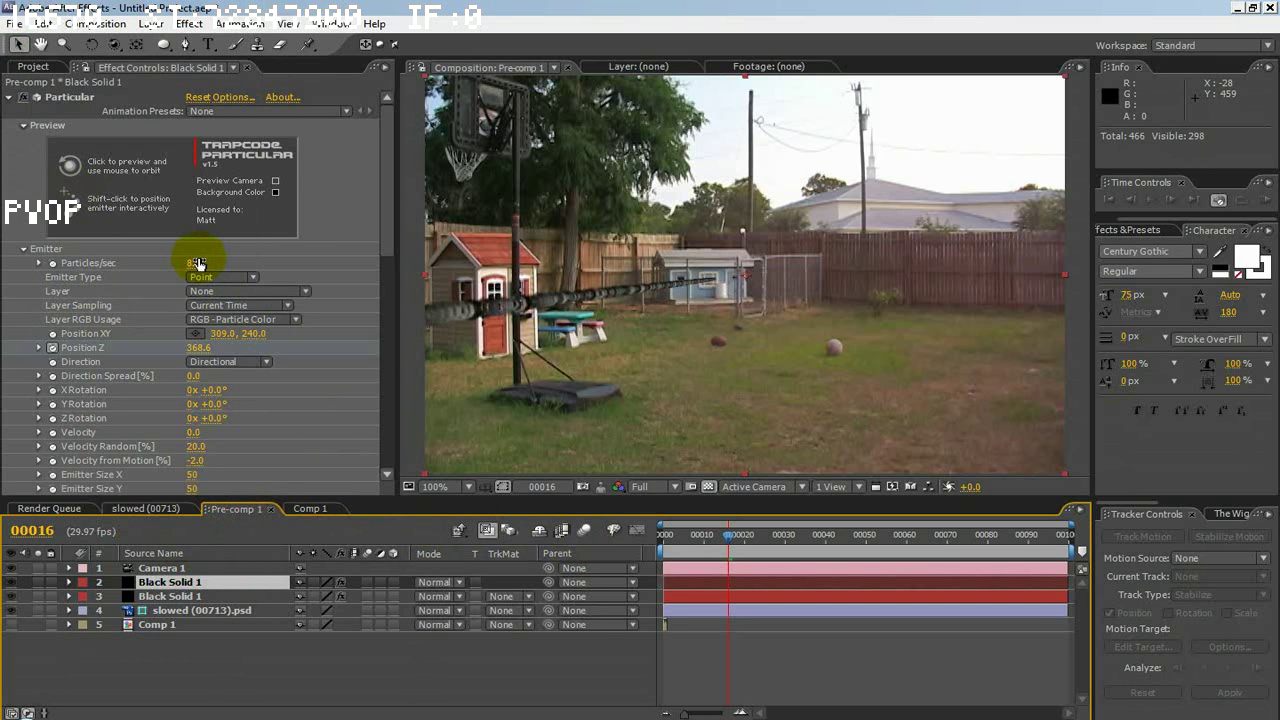
Reduce Particular's Particles/sec to about 10 on the upper Black Solid 1 and scrub the trail to frame 24
{"action": "left_click_drag", "start_coordinate": [198, 260], "coordinate": [146, 300]}
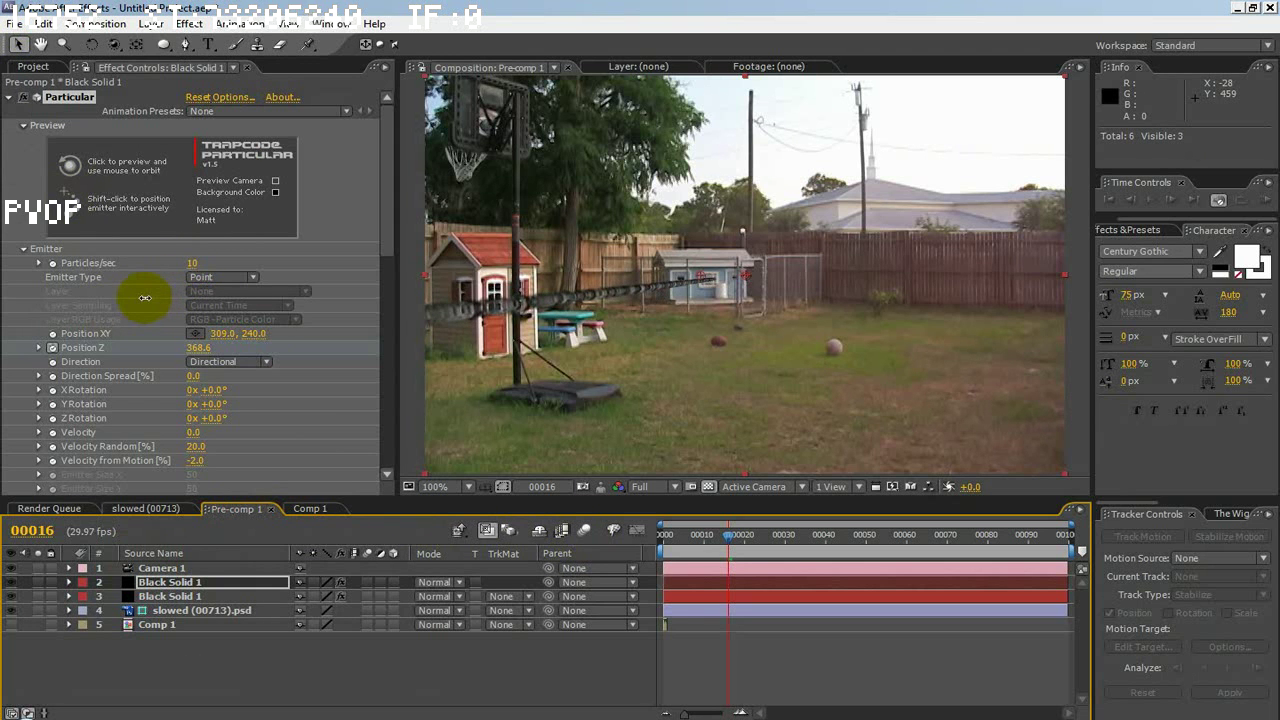
{"action": "left_click", "coordinate": [194, 264]}
{"action": "key", "text": "Return"}
{"action": "left_click_drag", "start_coordinate": [705, 537], "coordinate": [760, 537]}
Set Particular's particle Size to 8 on the upper Black Solid 1 and check the trail around frame 19
{"action": "left_click_drag", "start_coordinate": [388, 228], "coordinate": [378, 346]}
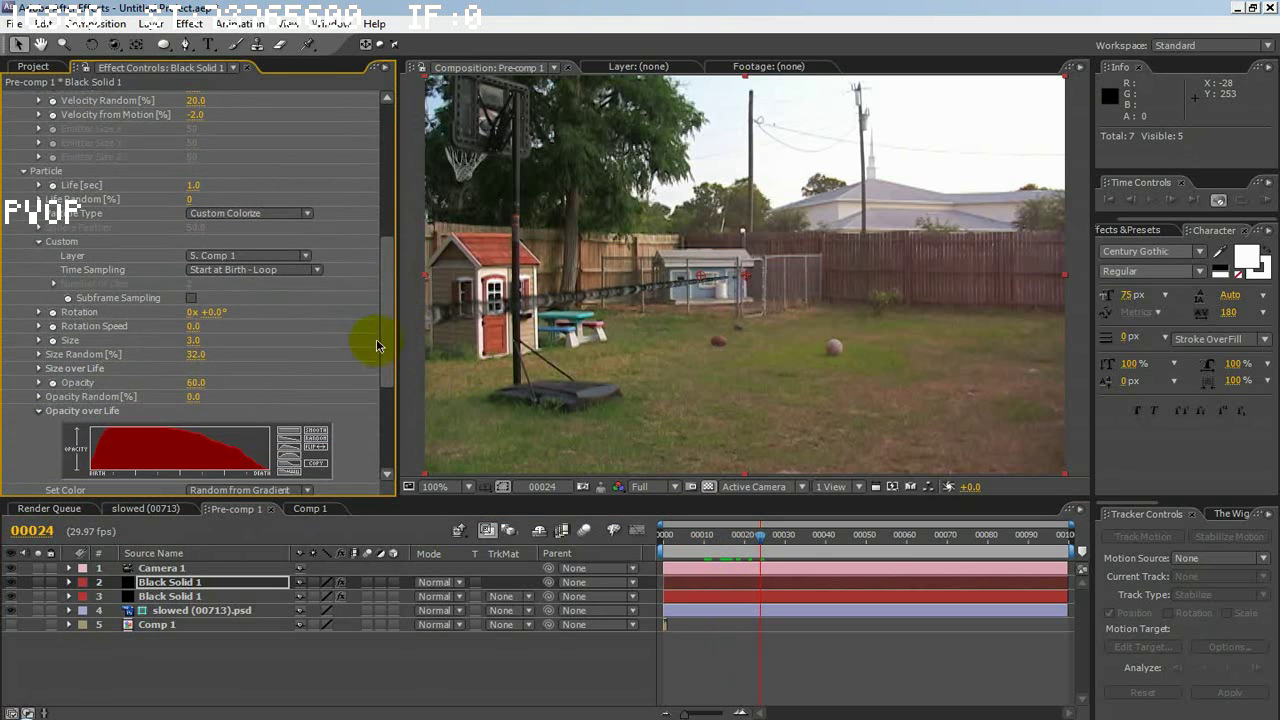
{"action": "left_click", "coordinate": [195, 186]}
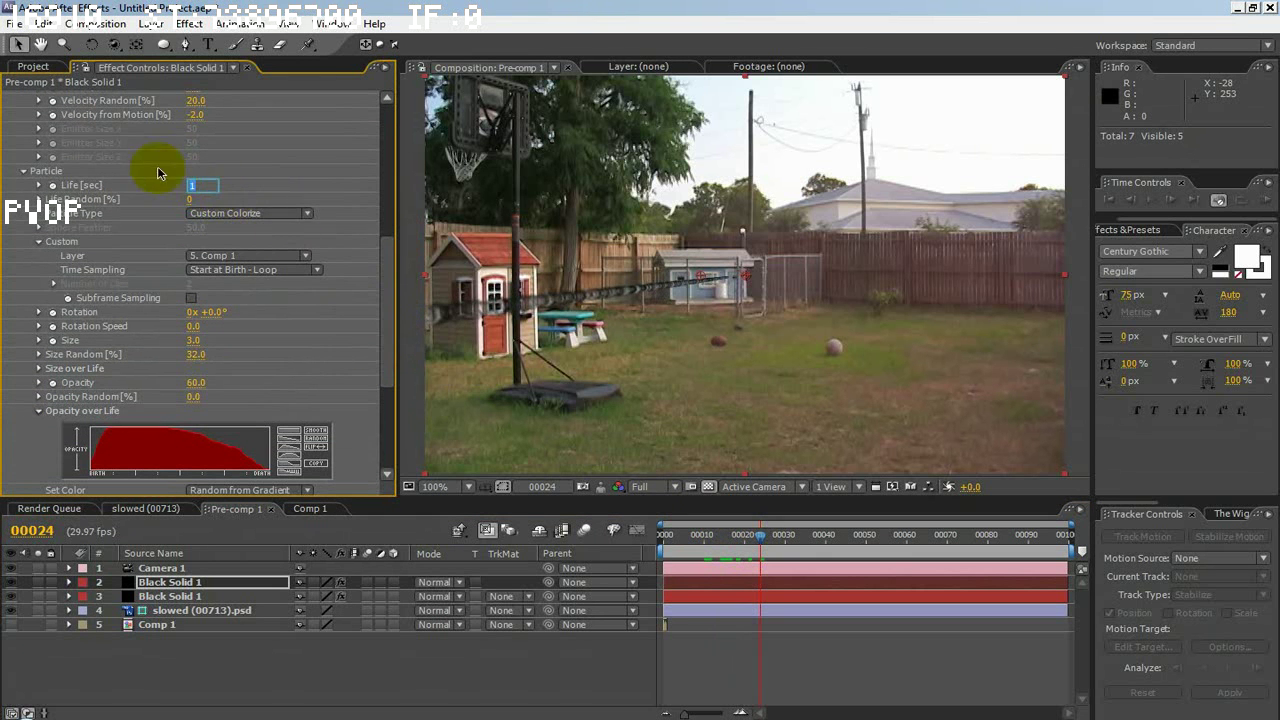
{"action": "left_click", "coordinate": [196, 341]}
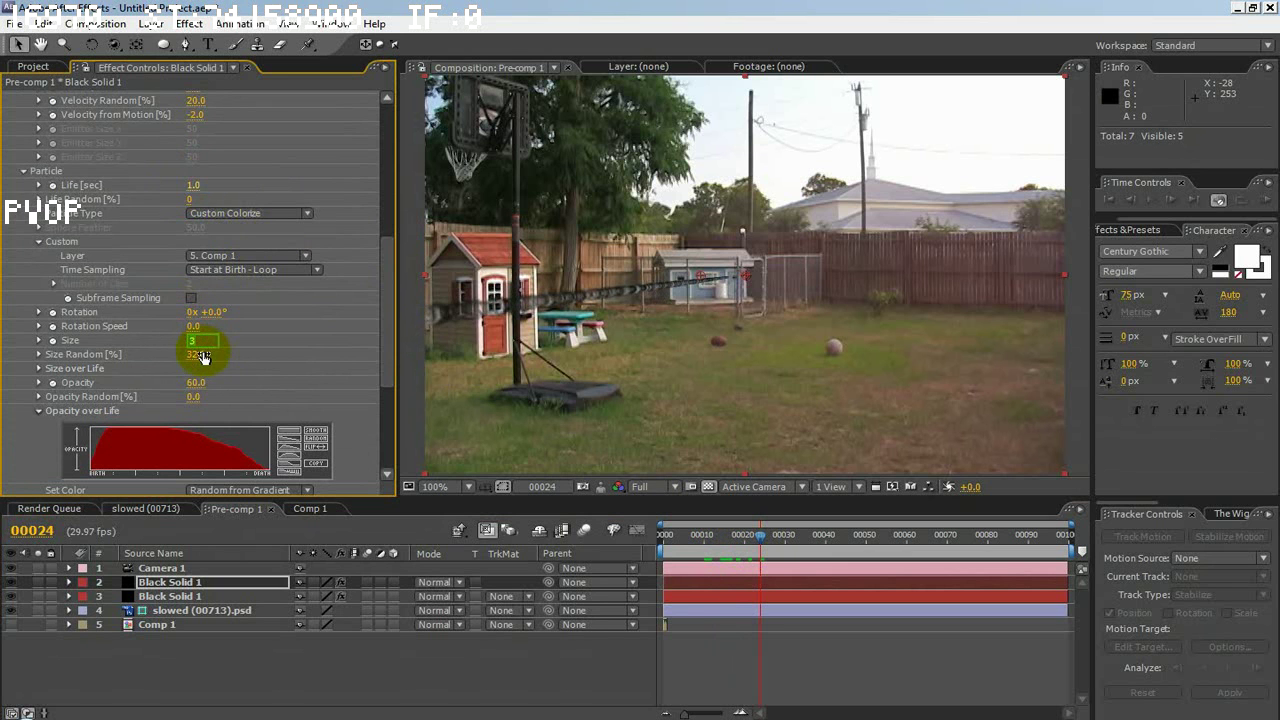
{"action": "left_click_drag", "start_coordinate": [680, 535], "coordinate": [739, 513]}
Set the upper Black Solid 1's particle color to At Birth with red FF0808, then scrub the trail to frame 30
{"action": "scroll", "coordinate": [388, 350], "scroll_direction": "down", "scroll_amount": 5}
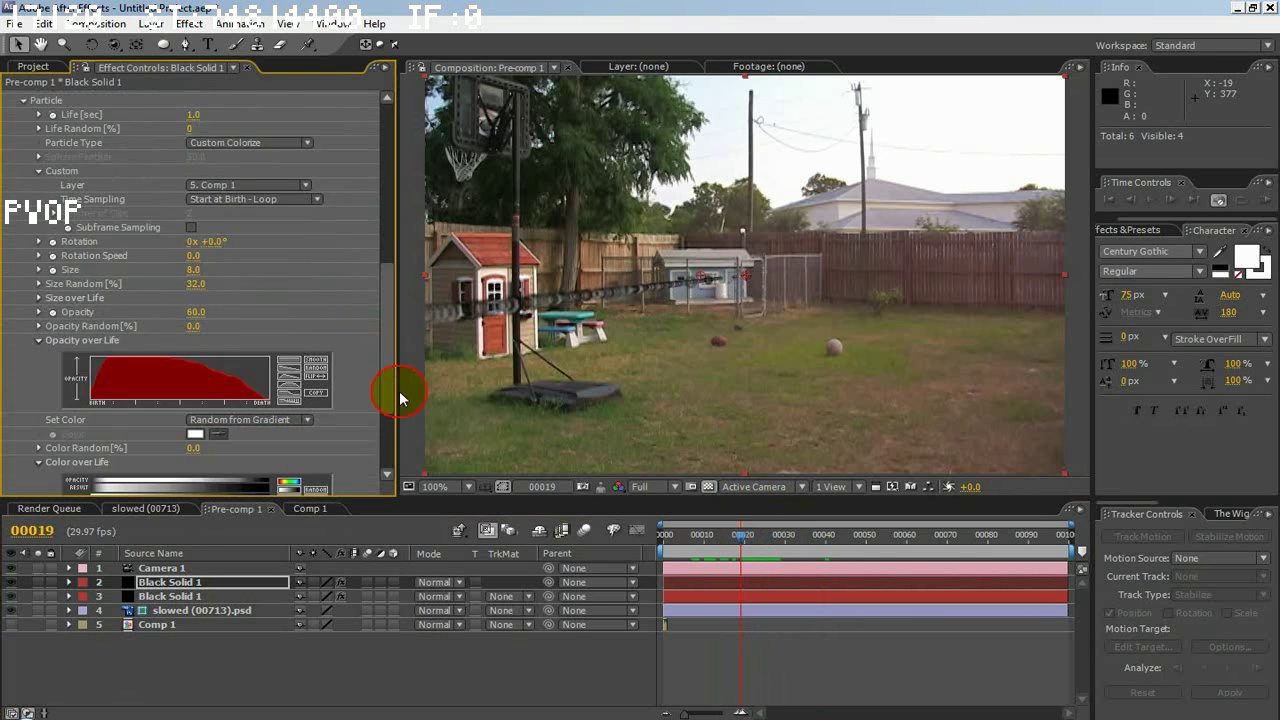
{"action": "left_click", "coordinate": [212, 283]}
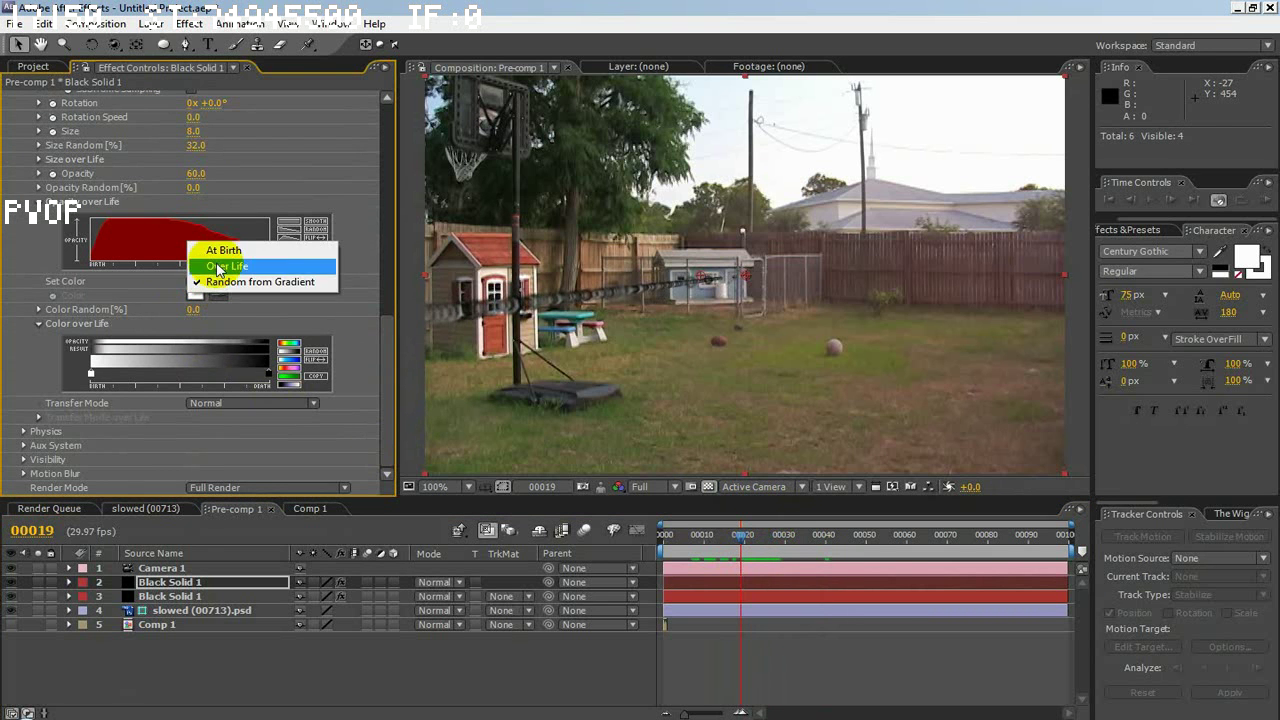
{"action": "left_click", "coordinate": [220, 249]}
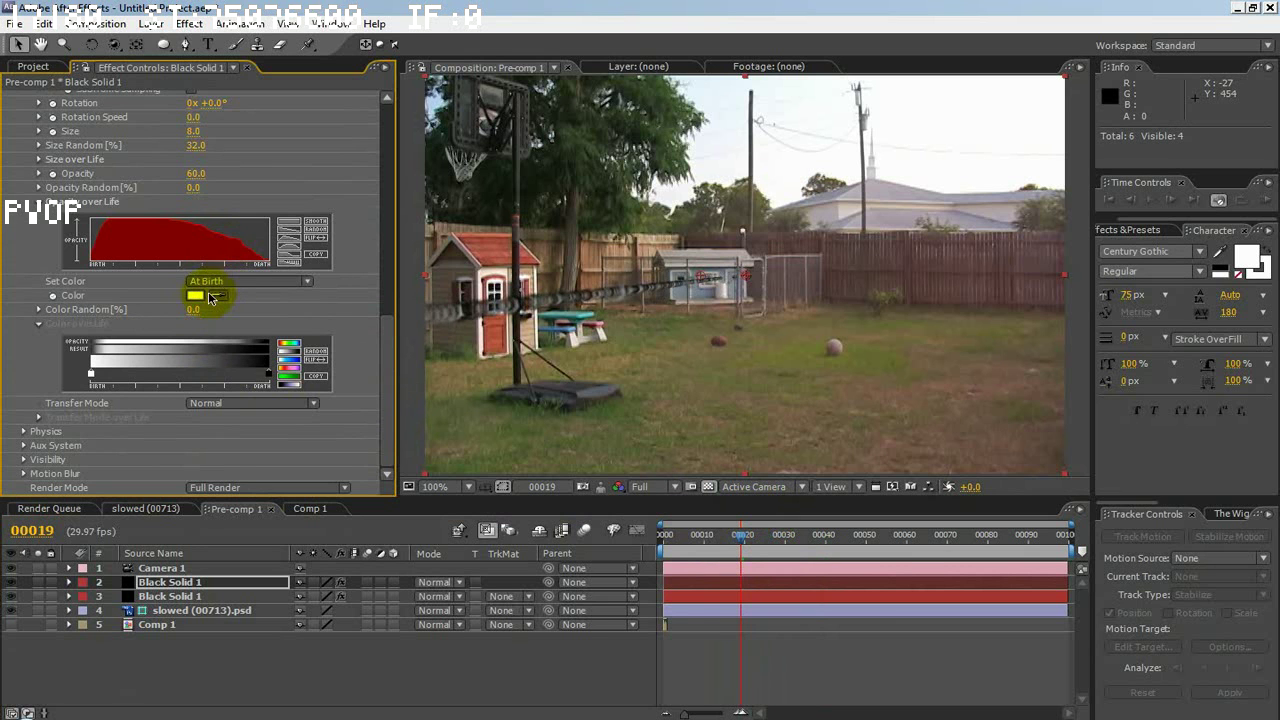
{"action": "left_click", "coordinate": [195, 295]}
{"action": "left_click", "coordinate": [239, 37]}
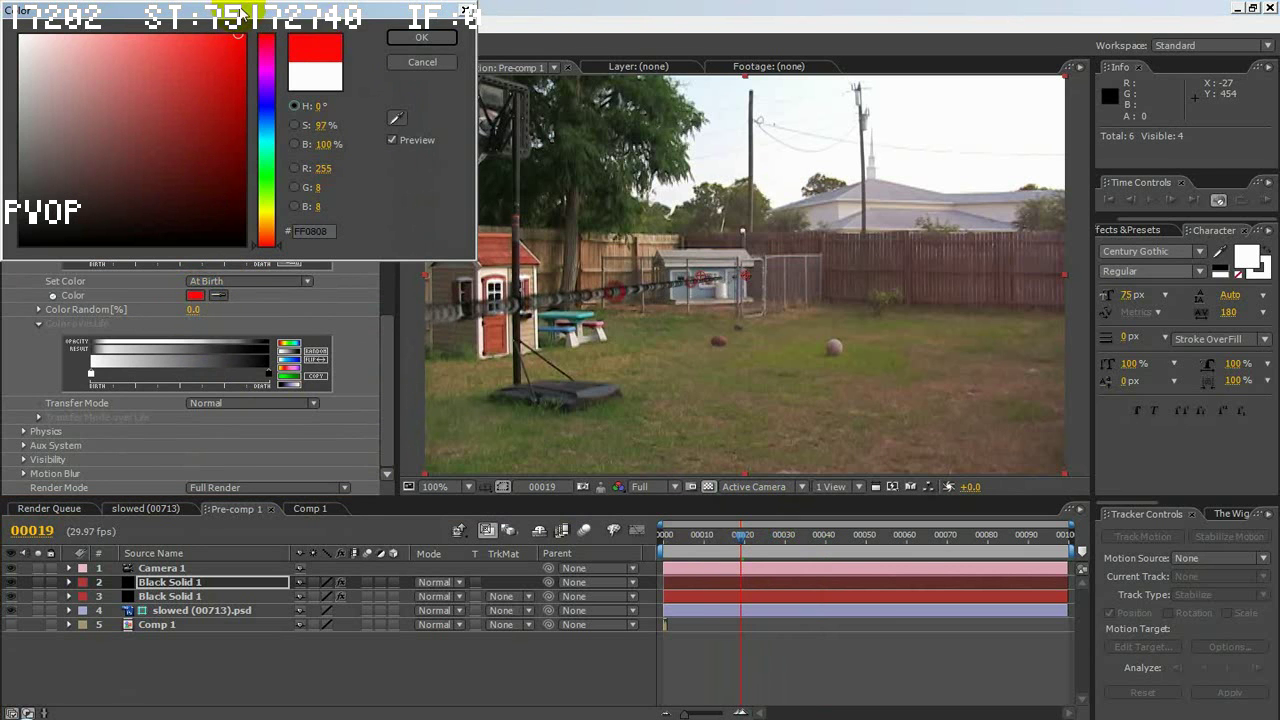
{"action": "left_click", "coordinate": [400, 39]}
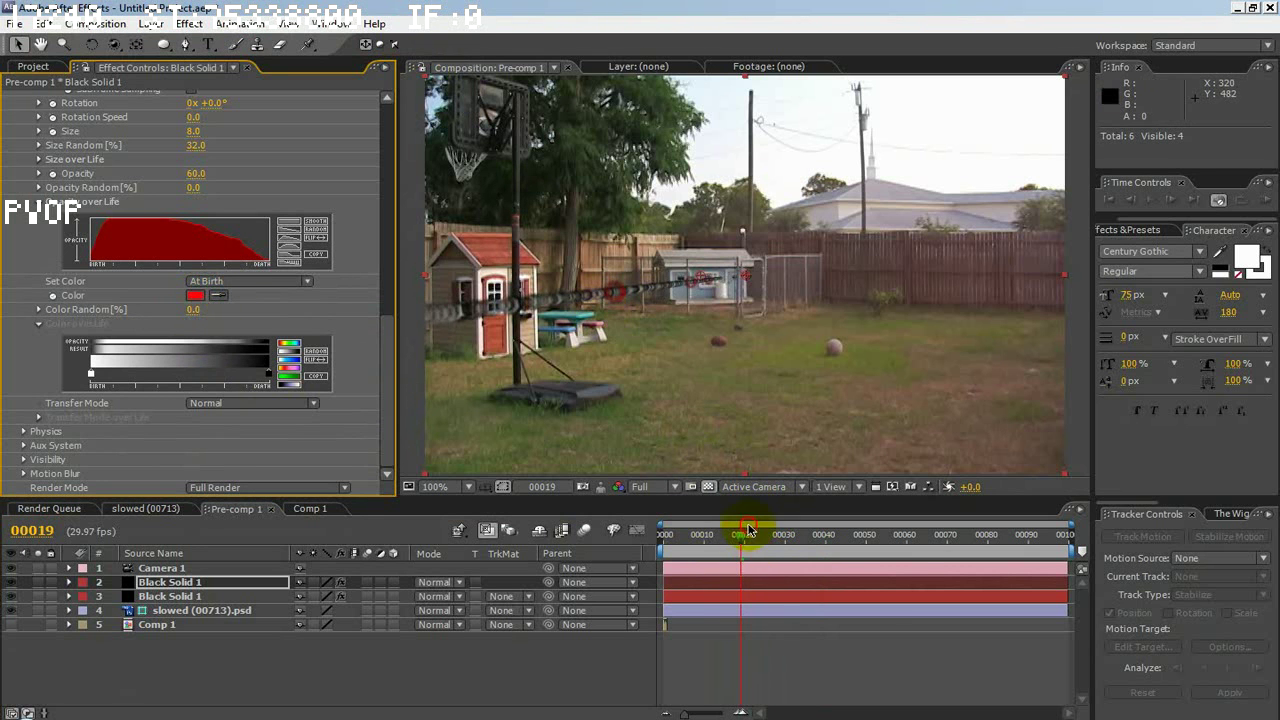
{"action": "left_click_drag", "start_coordinate": [743, 535], "coordinate": [788, 552]}
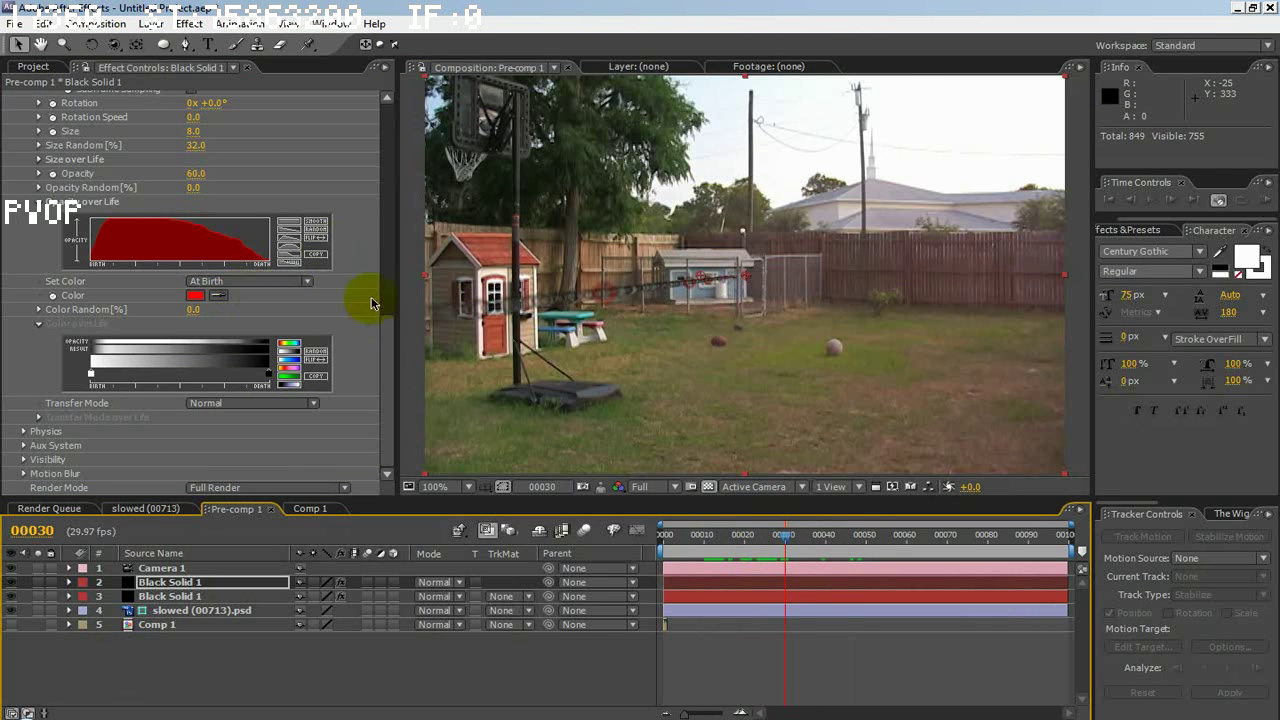
Redraw the upper Black Solid 1's Opacity over Life curve so it starts high and falls off early toward death
{"action": "left_click", "coordinate": [386, 328]}
{"action": "mouse_move", "coordinate": [386, 328]}
{"action": "left_mouse_down"}
{"action": "mouse_move", "coordinate": [398, 249]}
{"action": "mouse_move", "coordinate": [387, 312]}
{"action": "left_mouse_up"}
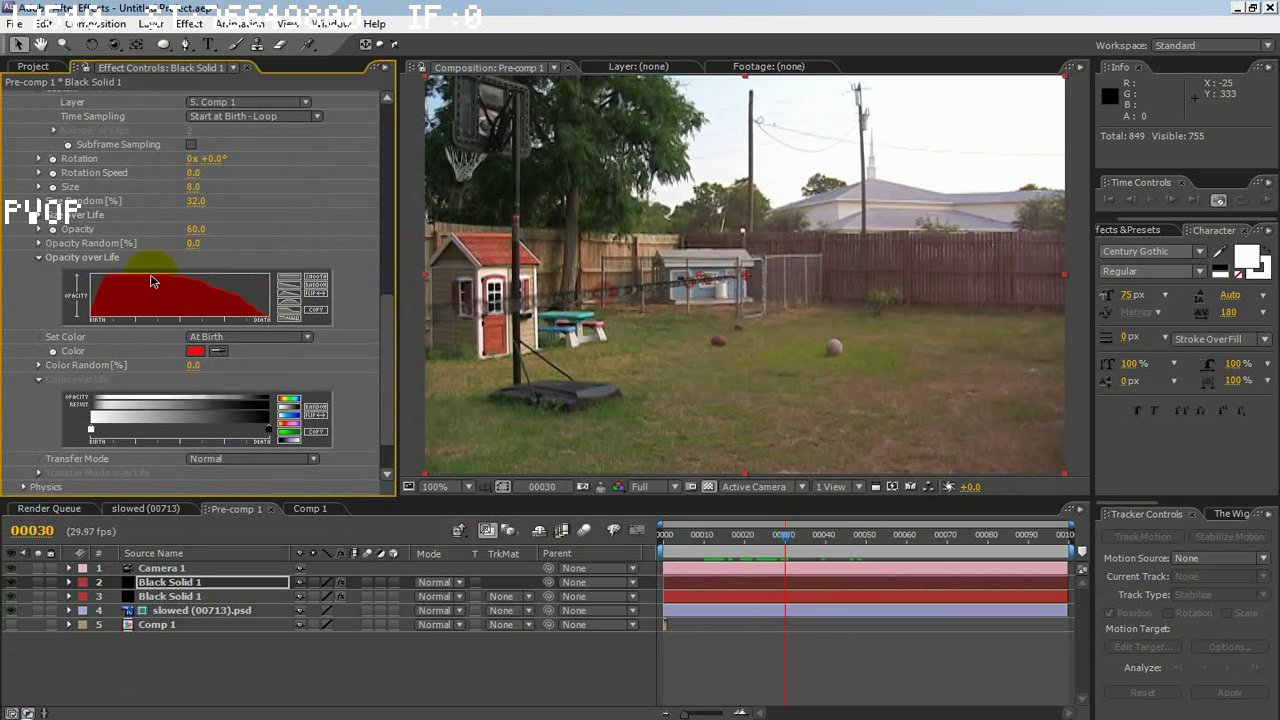
{"action": "left_click_drag", "start_coordinate": [146, 281], "coordinate": [189, 286]}
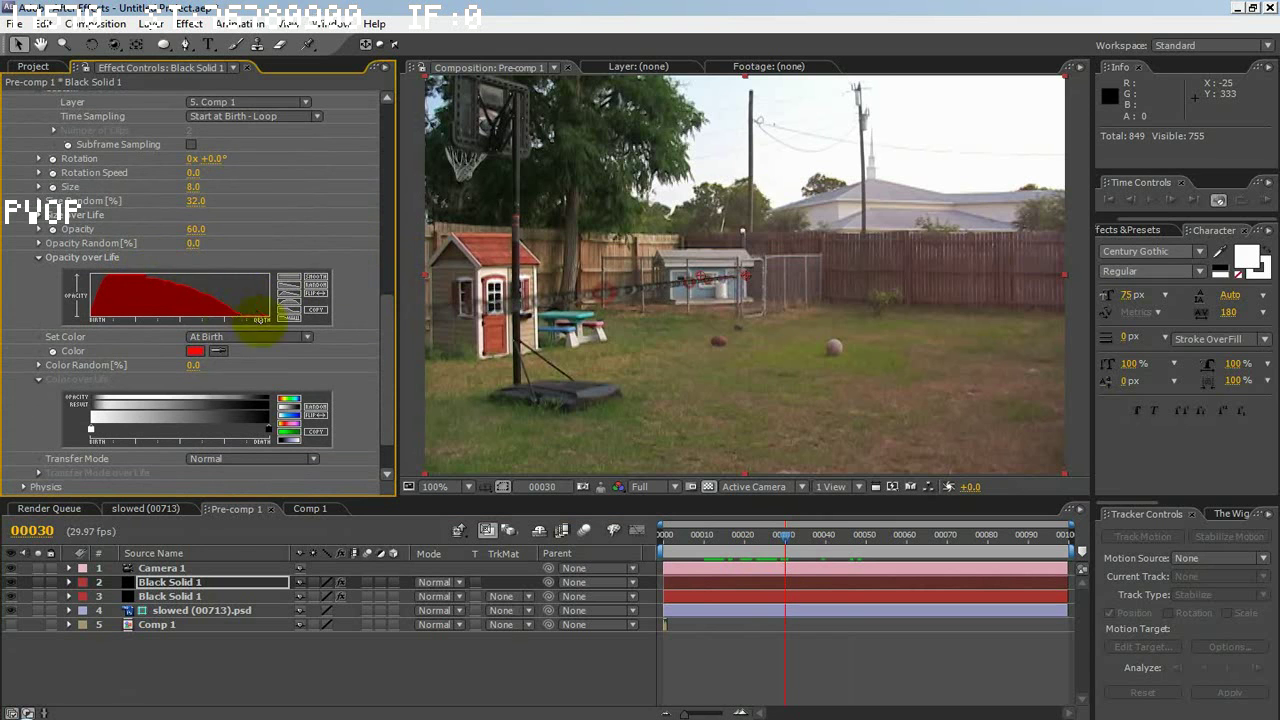
{"action": "mouse_move", "coordinate": [142, 278]}
{"action": "left_mouse_down"}
{"action": "mouse_move", "coordinate": [282, 318]}
{"action": "mouse_move", "coordinate": [242, 305]}
{"action": "left_mouse_up"}
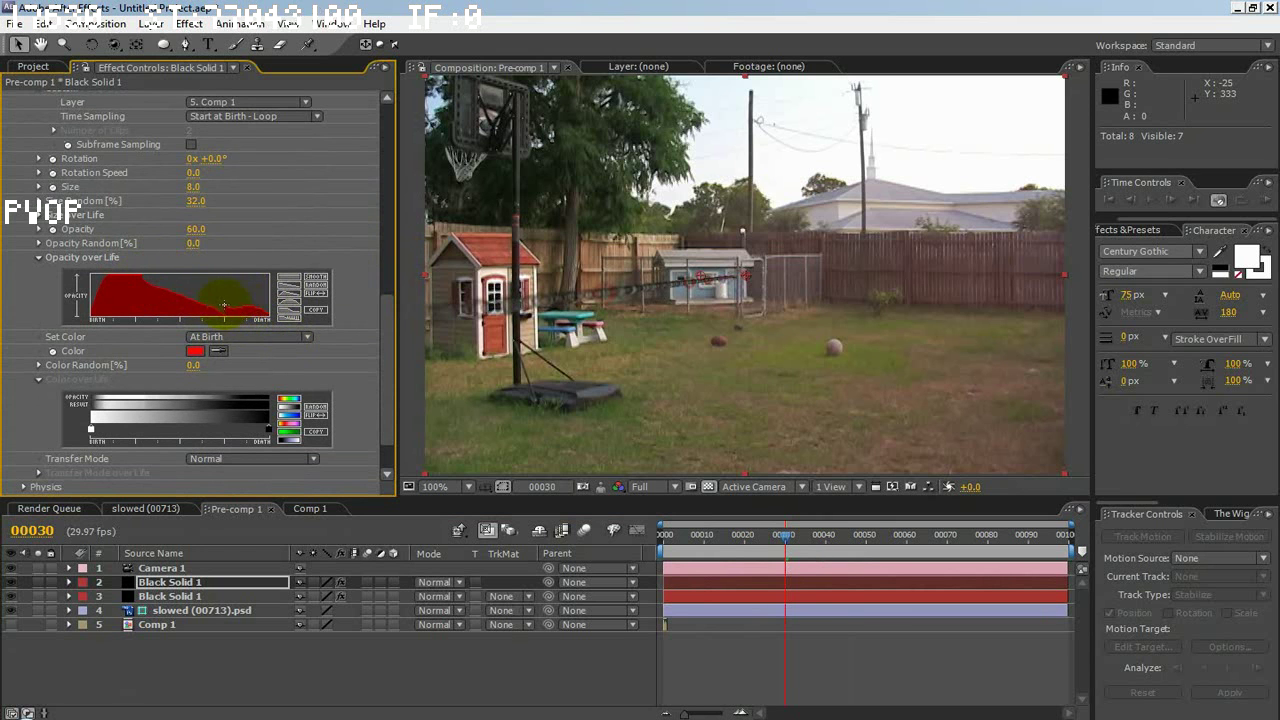